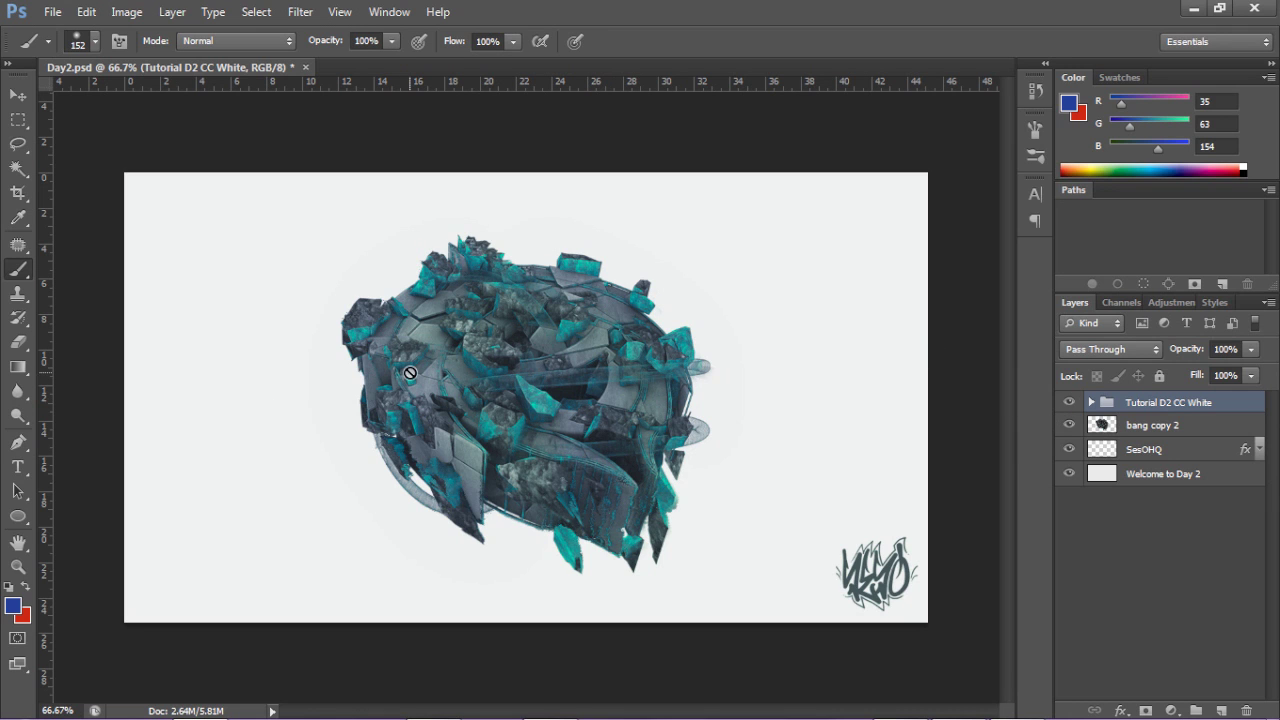
Step: Zoom in on the rock sphere, then zoom back out to the whole canvas
key("v")
key("z")
left_click(497, 376)
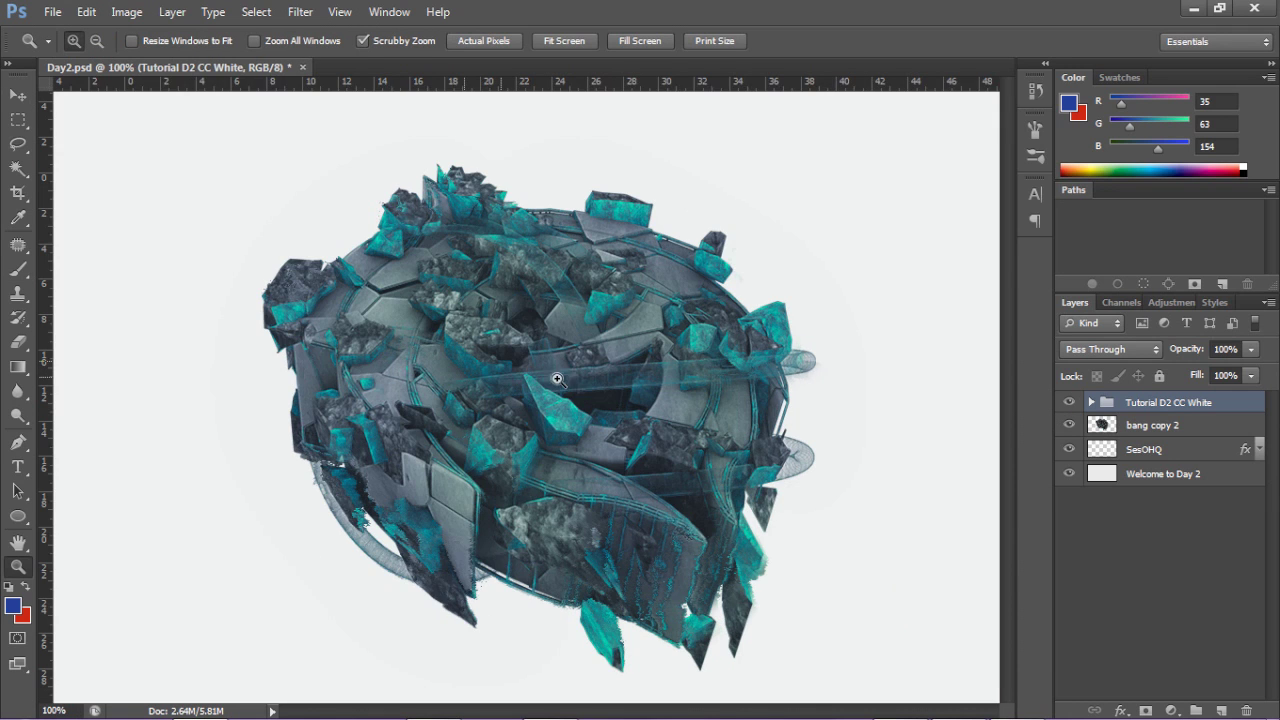
key("v")
key("ctrl+minus")
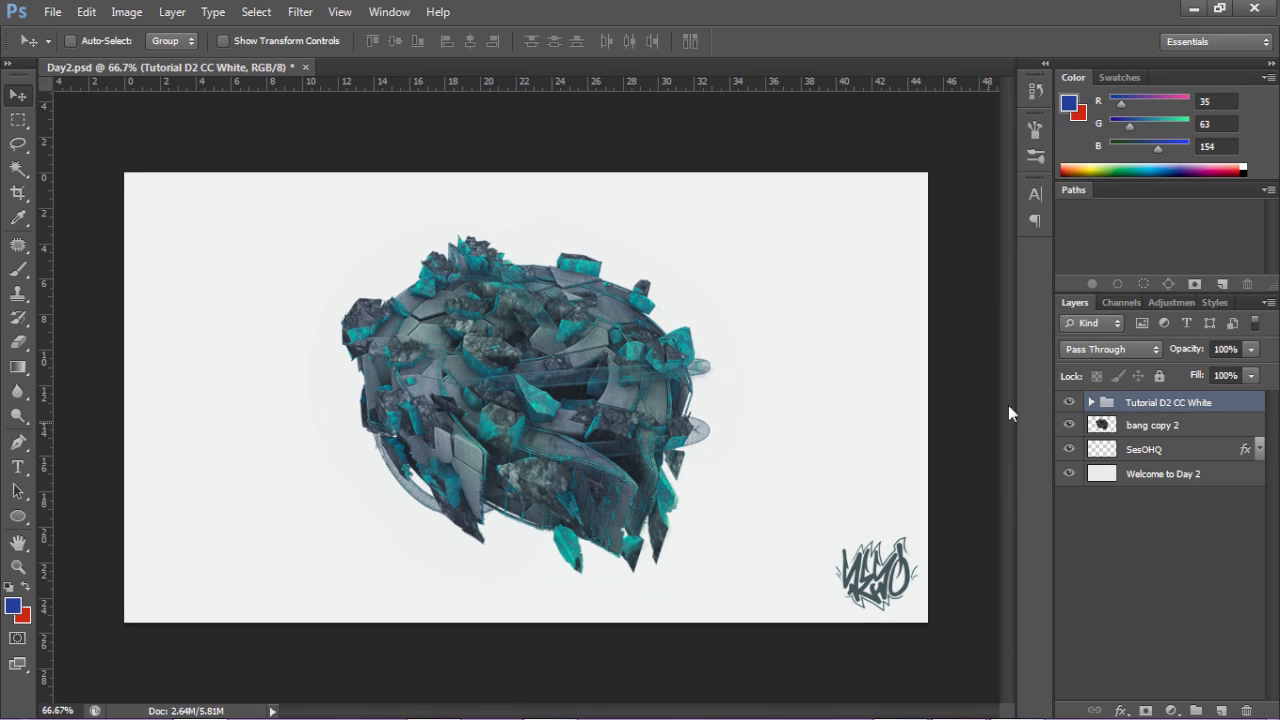
Step: Toggle the Tutorial D2 CC White group's visibility repeatedly to compare the teal grading
left_click(1069, 402)
left_click(1069, 402)
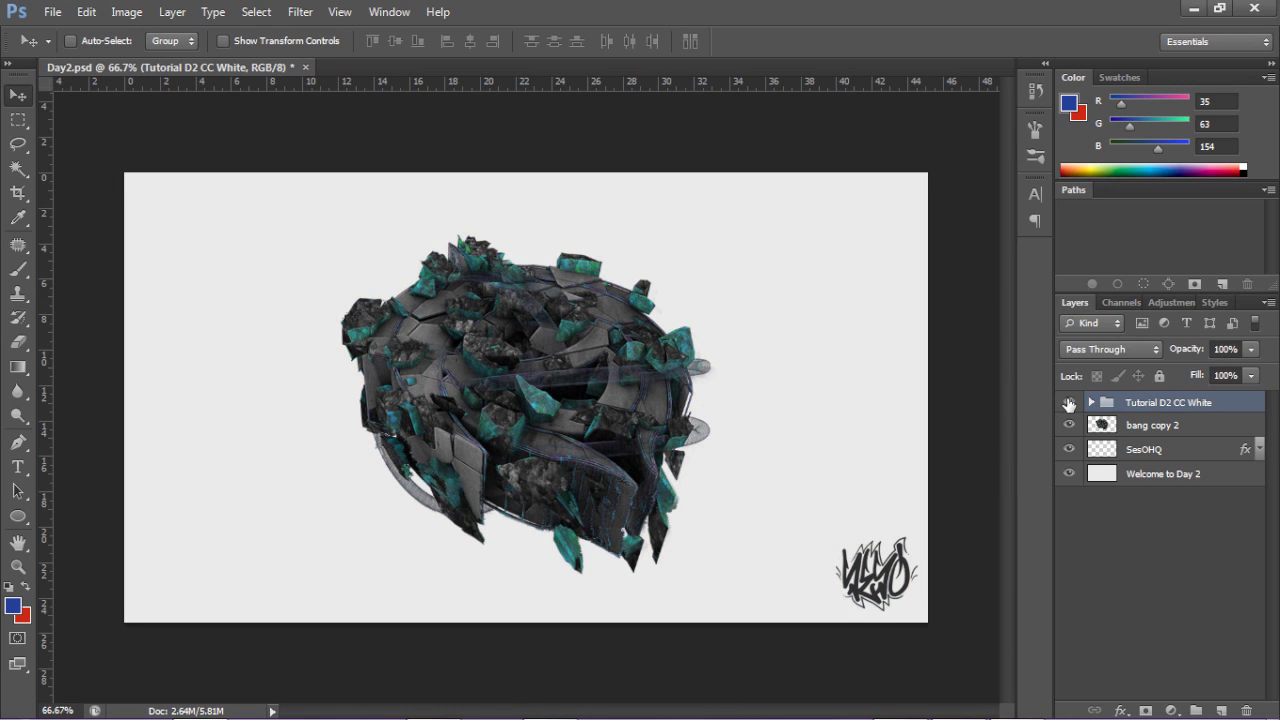
left_click(1069, 402)
left_click(1069, 402)
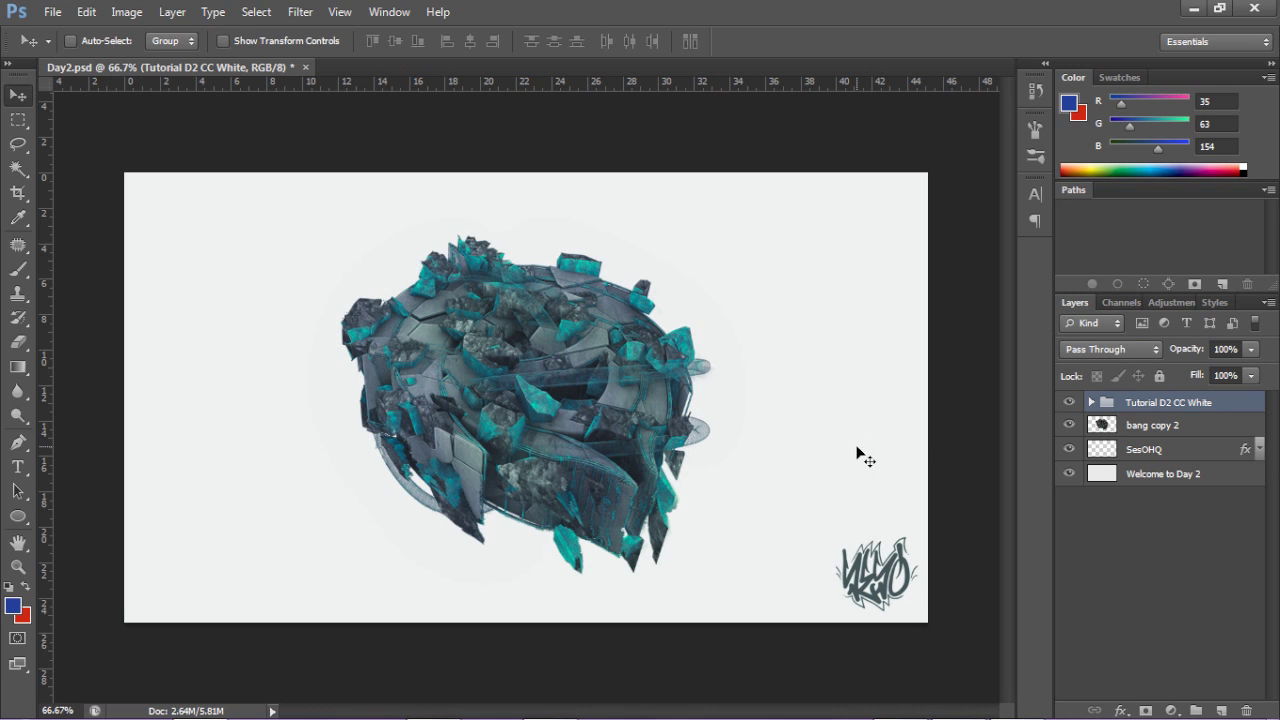
left_click(1069, 402)
left_click(1069, 402)
Step: Expand the group to inspect its Hue/Saturation mask, then delete the Tutorial D2 CC White group
left_click(1091, 402)
left_click_drag(1270, 436, 1270, 438)
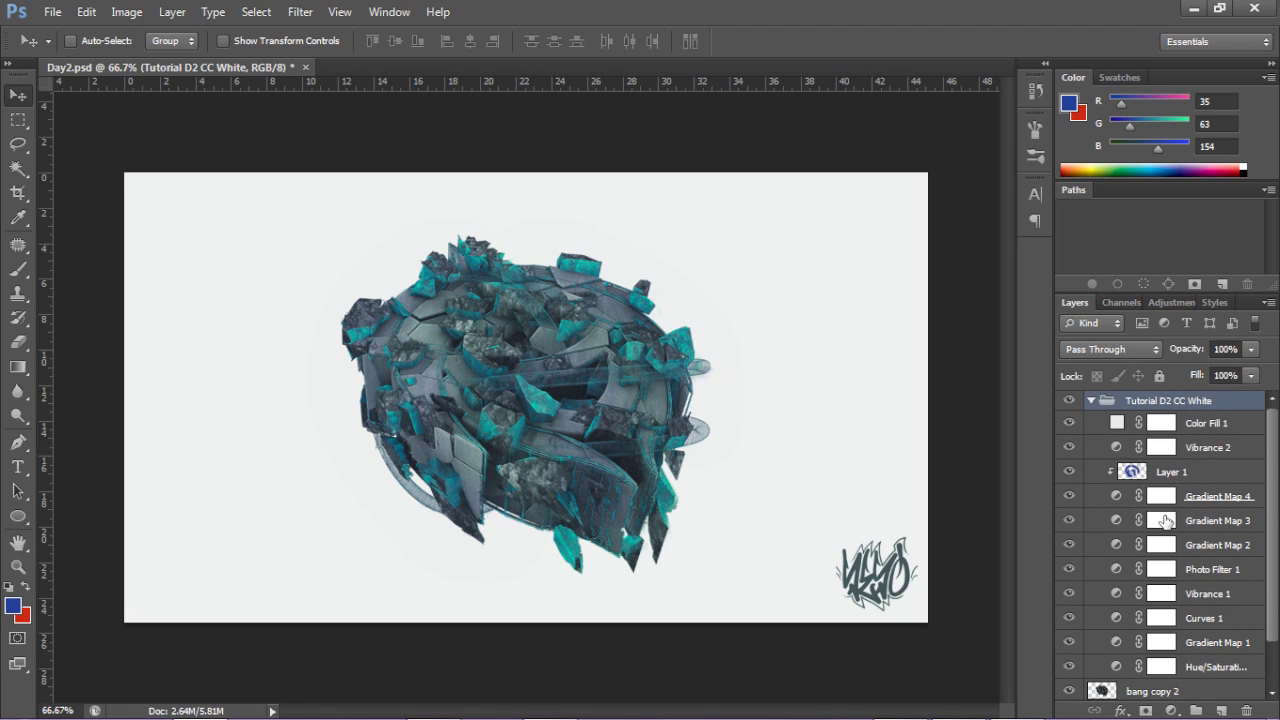
left_click(1161, 666)
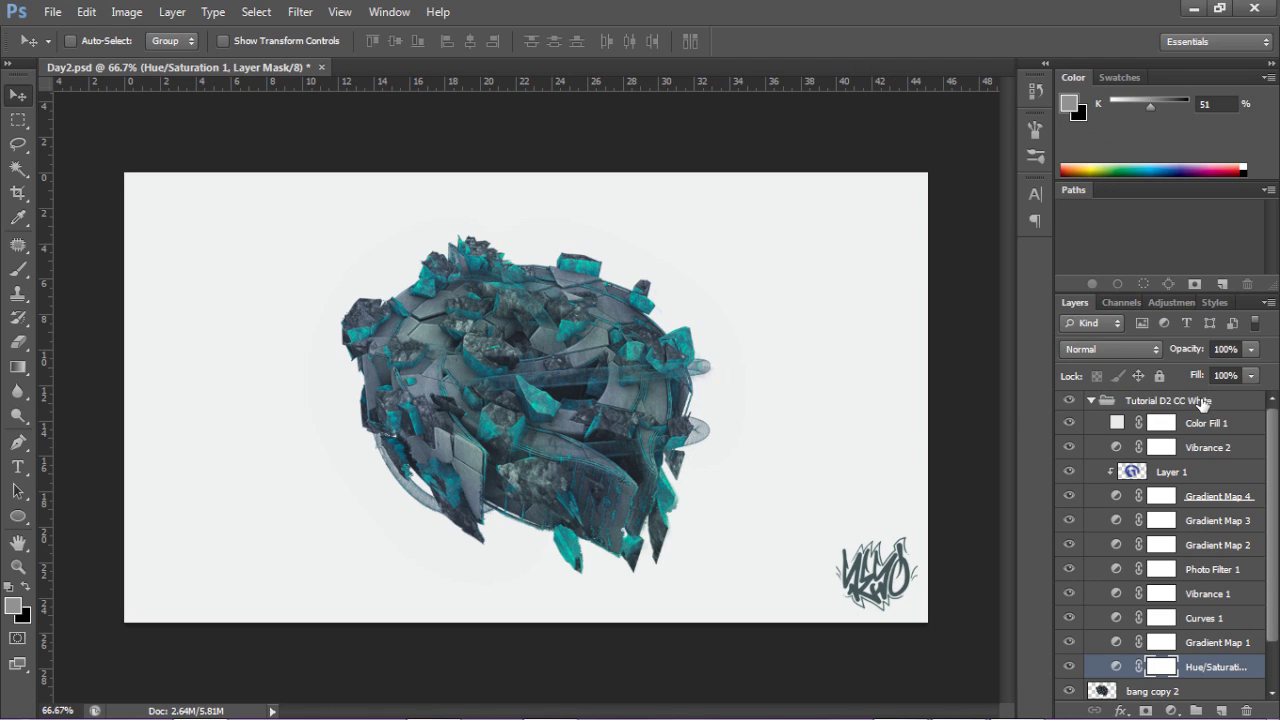
left_click(1108, 403)
left_click(1091, 402)
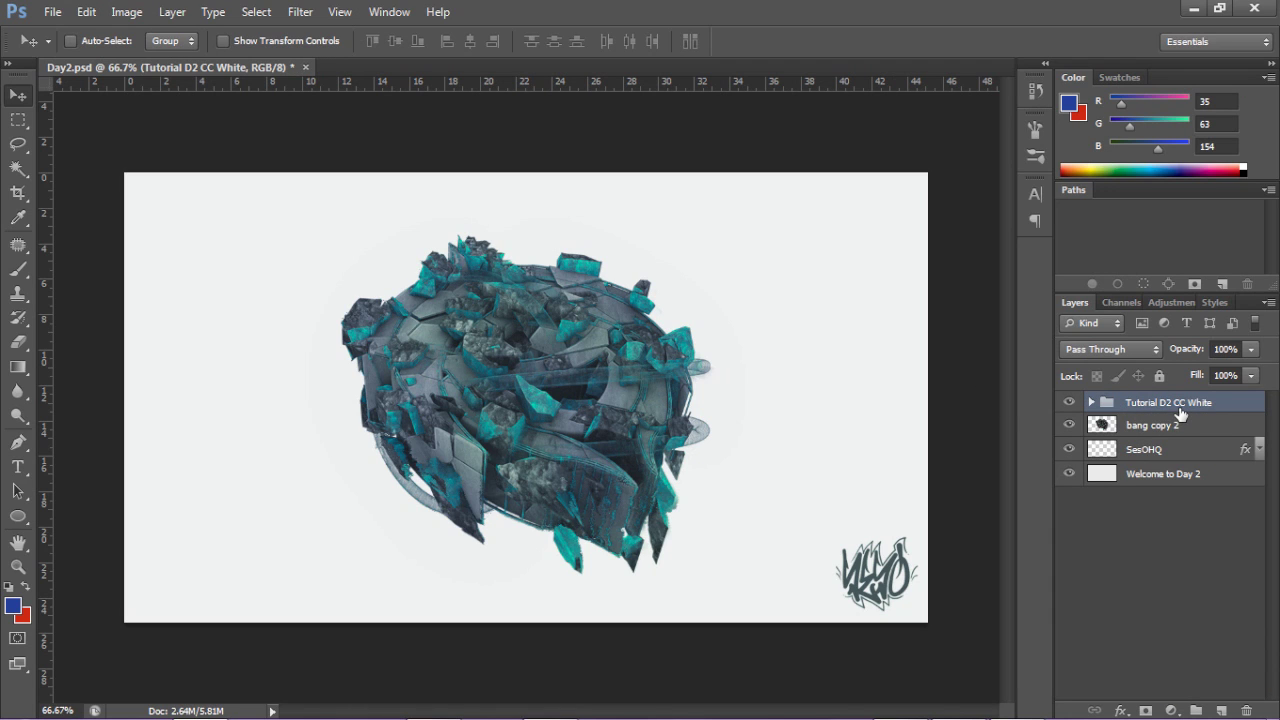
key("Delete")
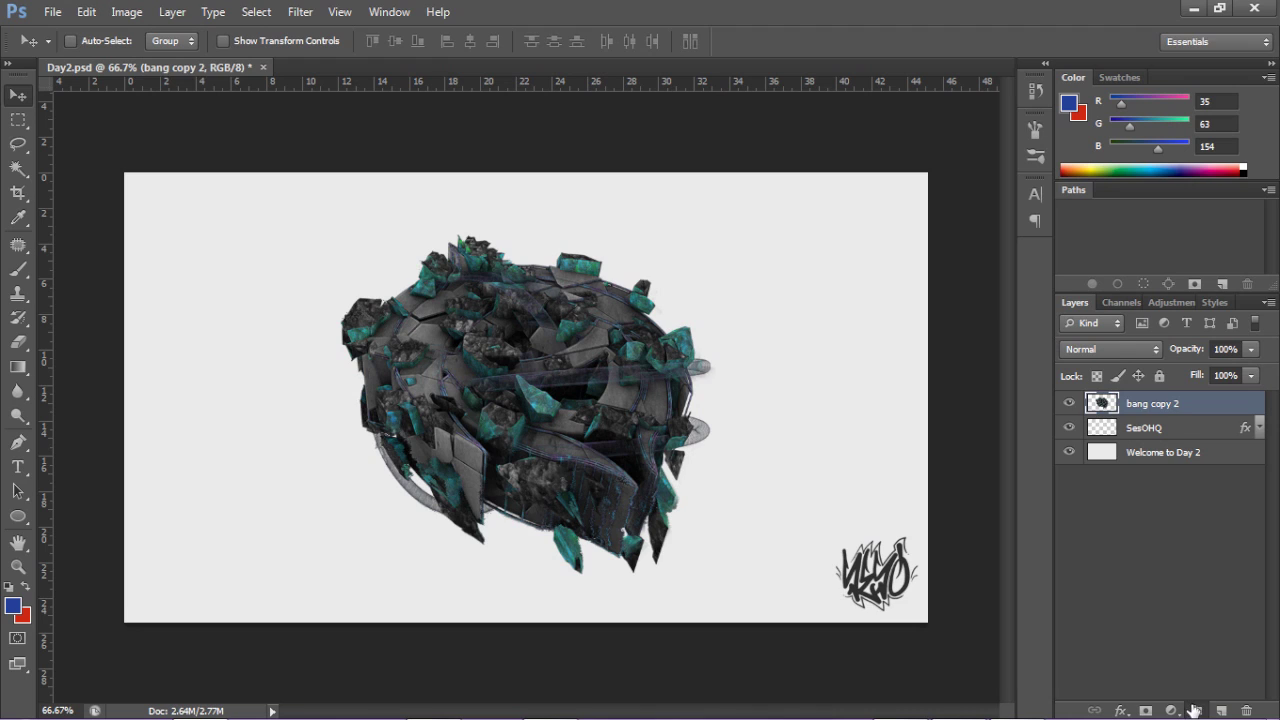
Step: Create a new layer group and rename it 'D2 White CC'
left_click(1195, 710)
double_click(1140, 402)
type("D2 White CC")
key("Return")
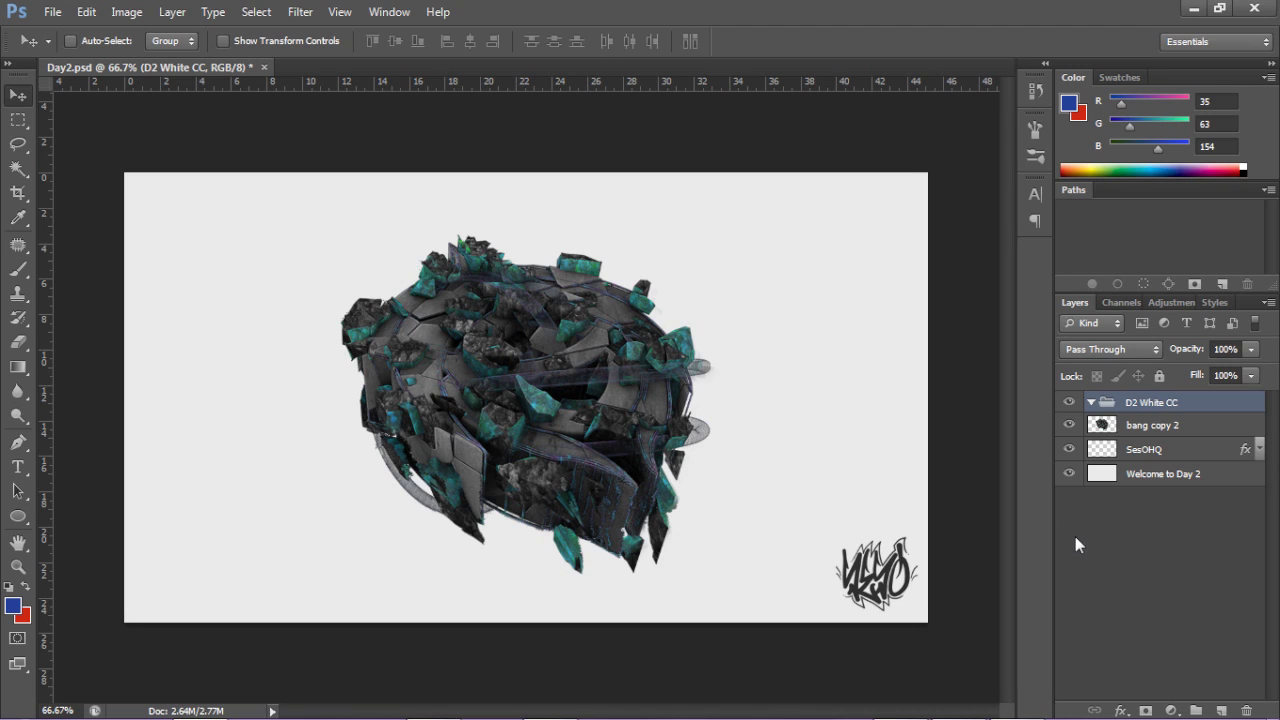
Step: Add a Hue/Saturation adjustment layer with Hue 15, Saturation 15 and Lightness 6
left_click(1178, 710)
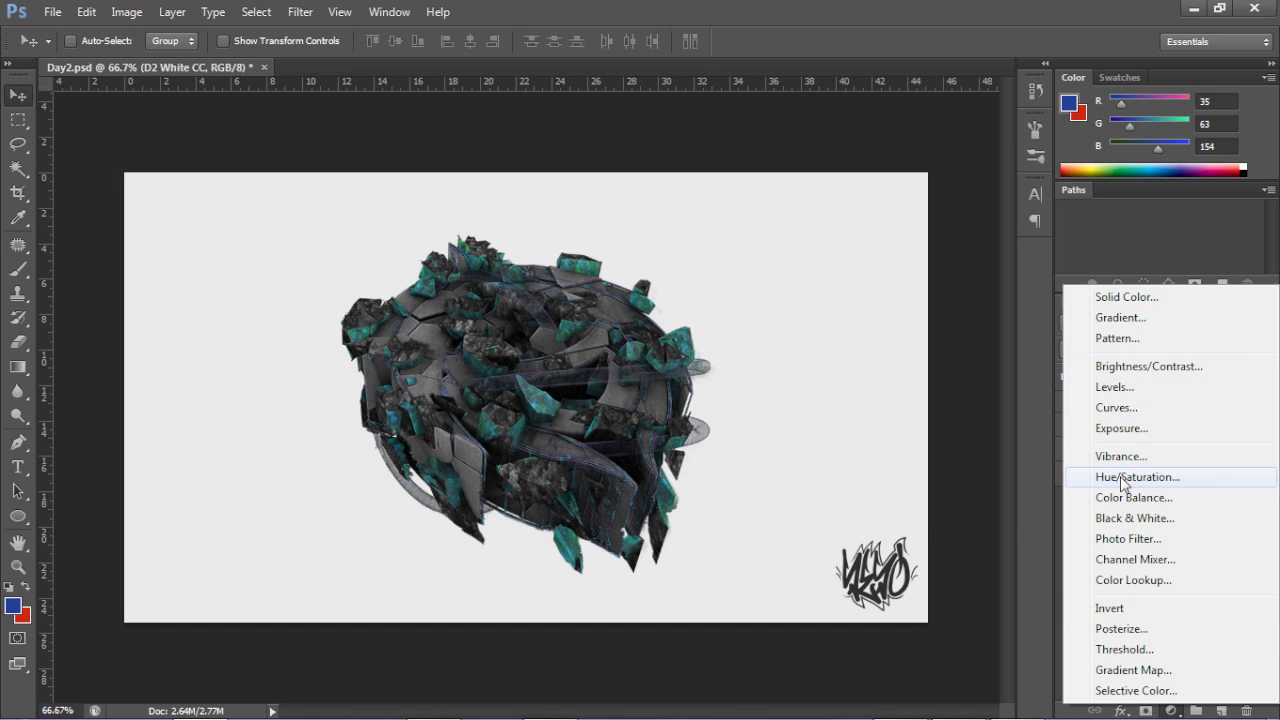
left_click(1133, 478)
left_click(981, 264)
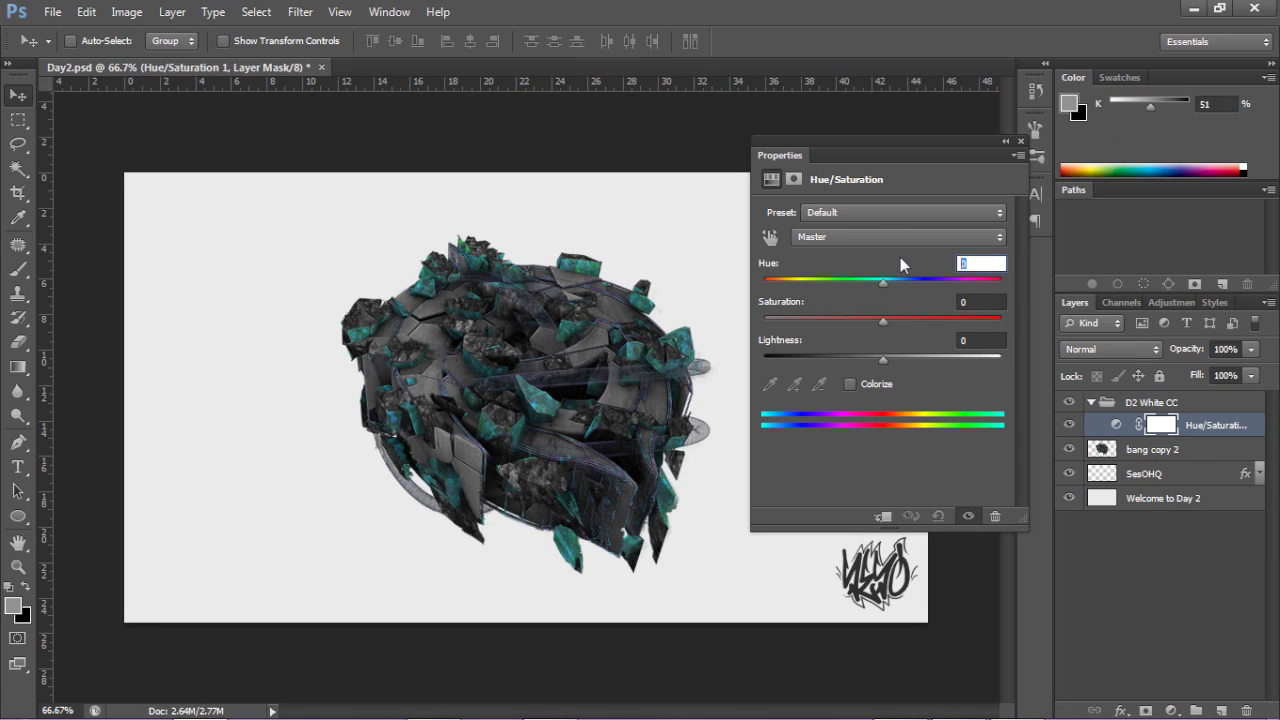
type("15")
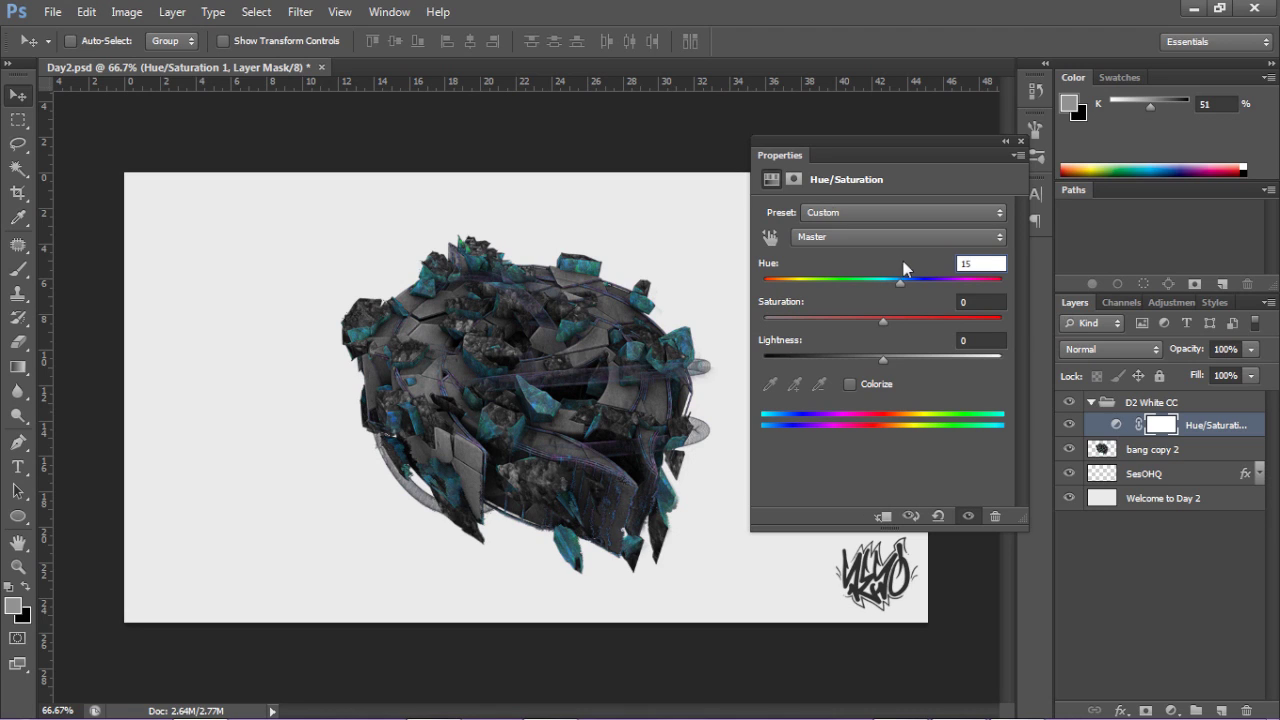
left_click(972, 300)
type("15")
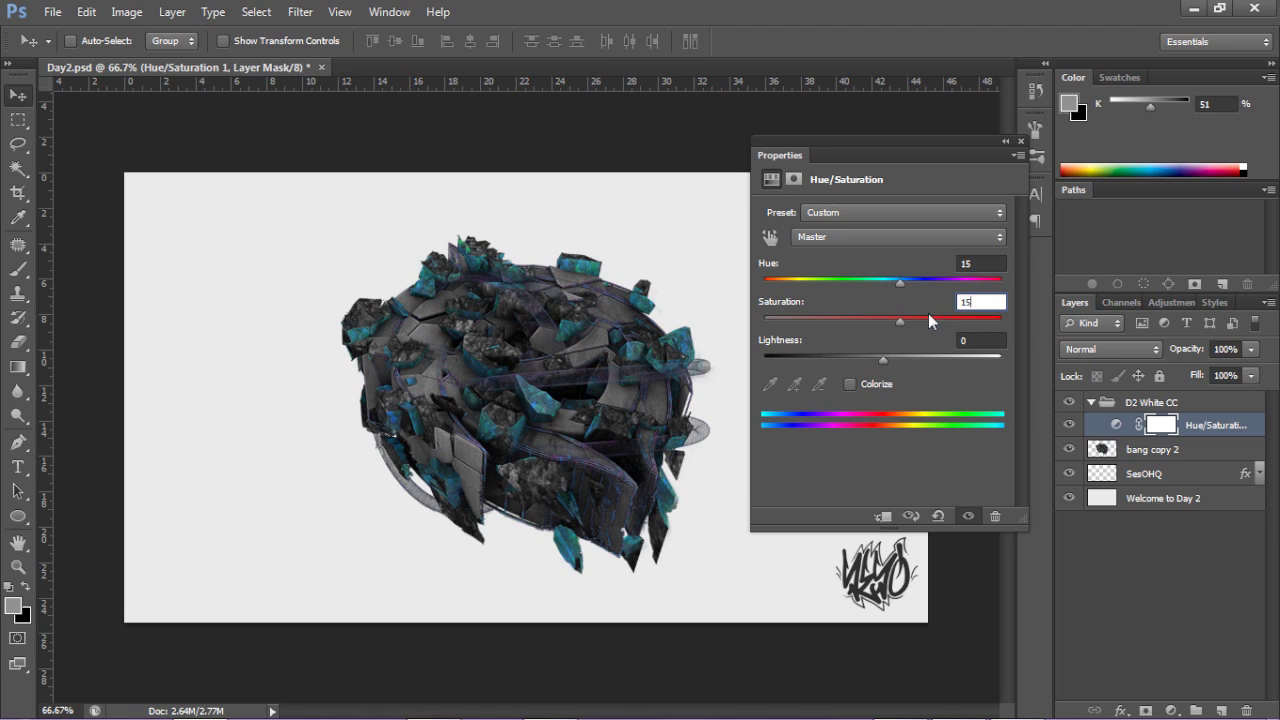
left_click(968, 340)
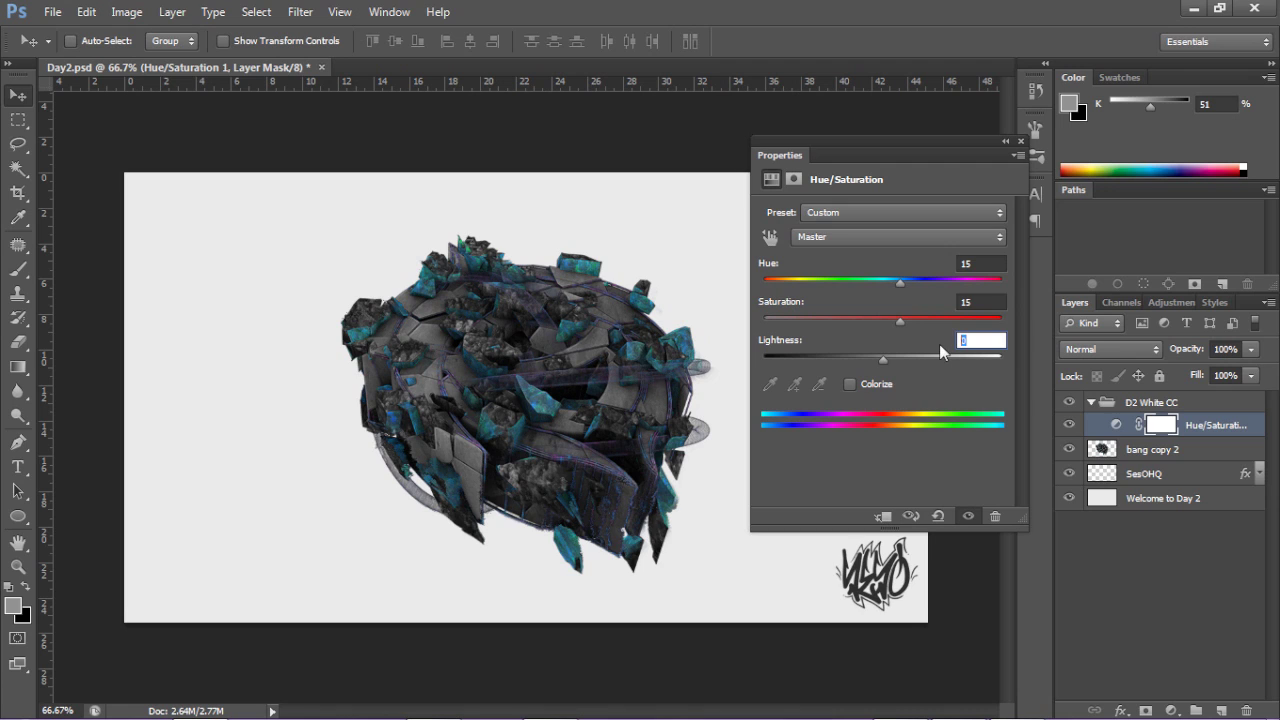
type("6")
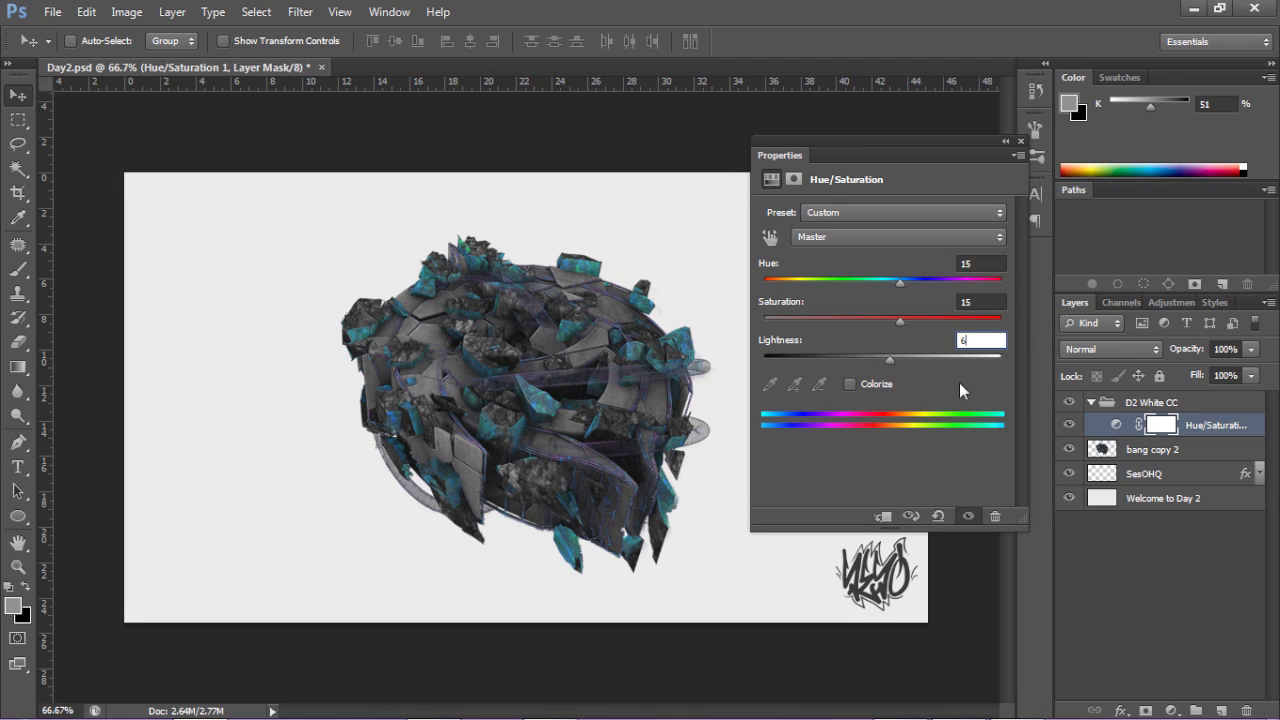
left_click(1020, 141)
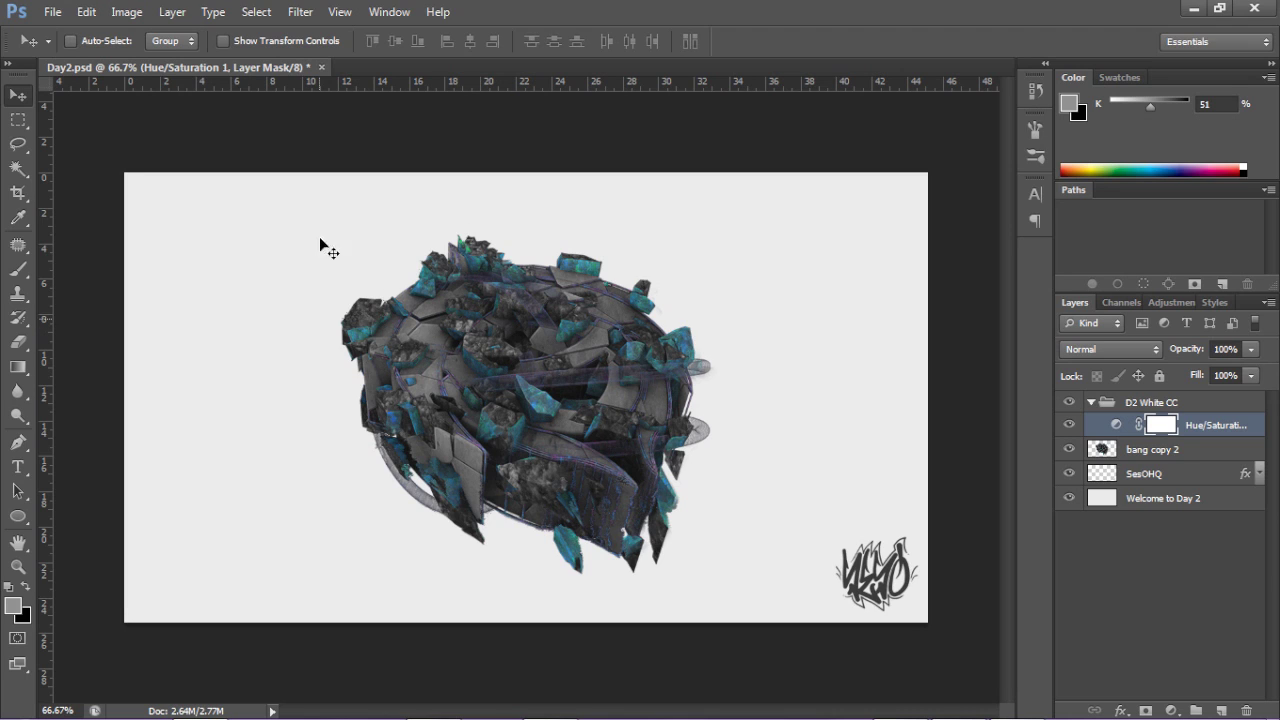
left_click(627, 317, "ctrl")
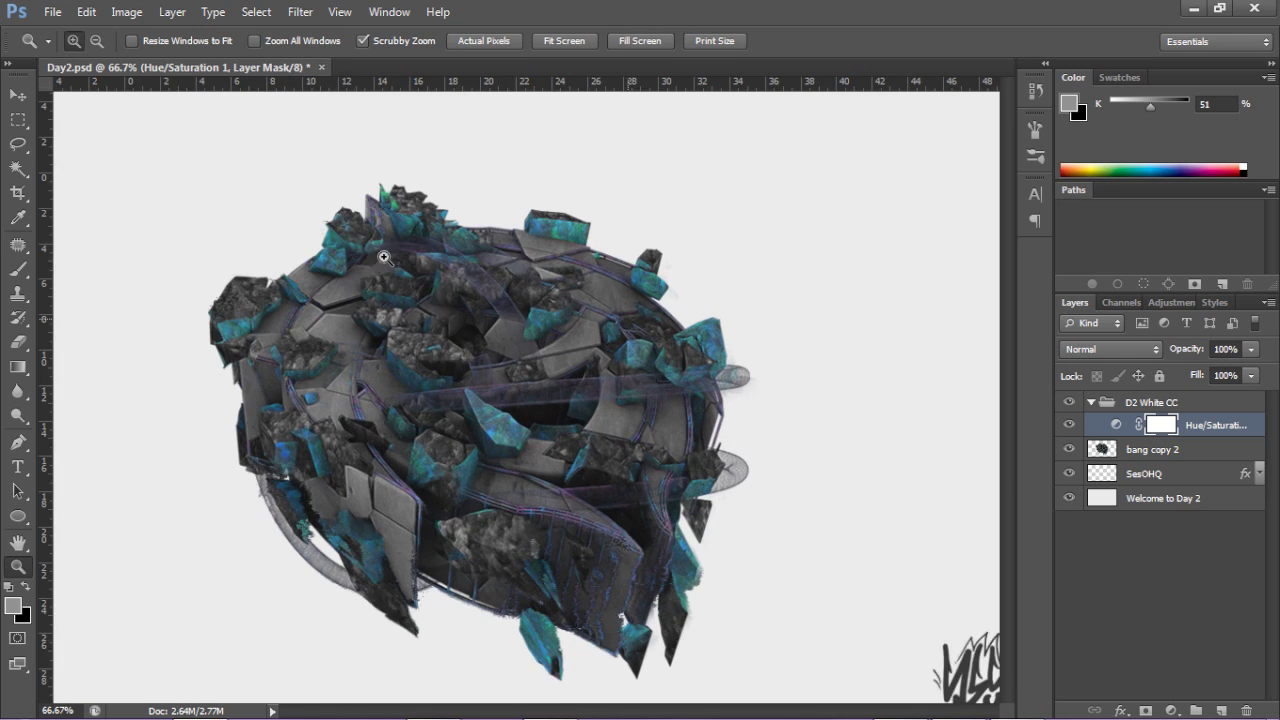
scroll(512, 310, "down", 3)
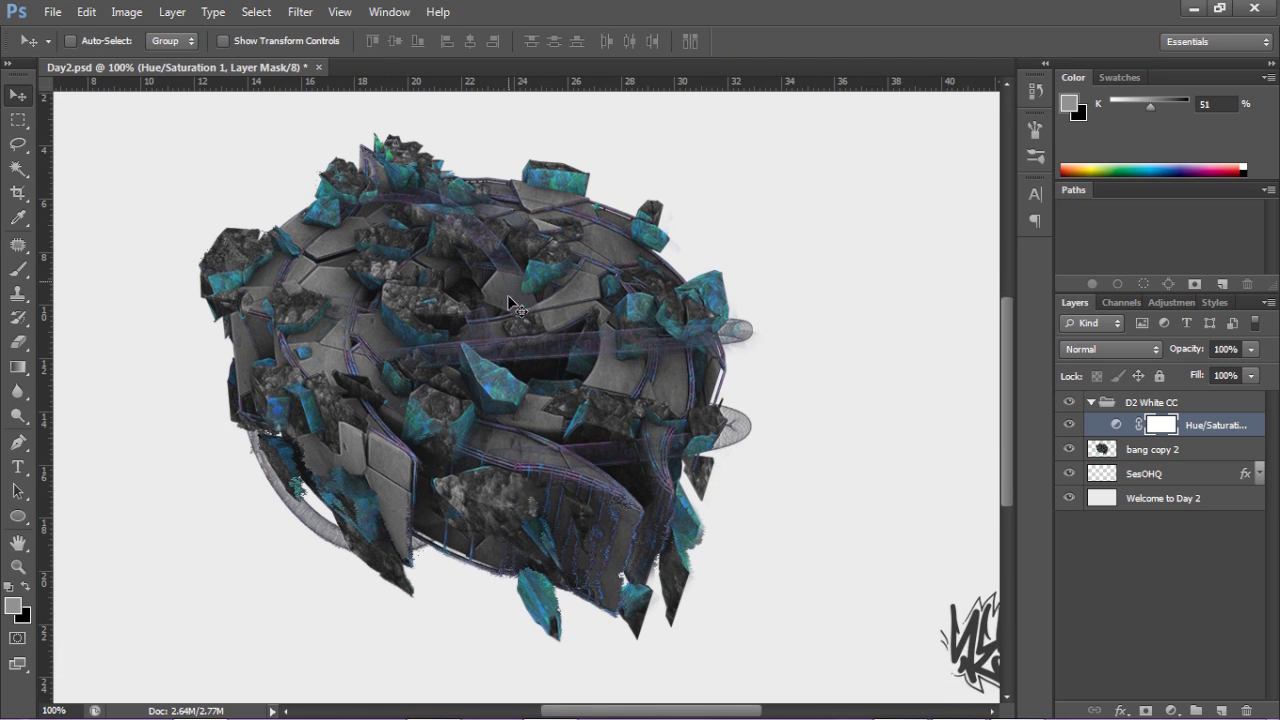
left_click(1069, 427)
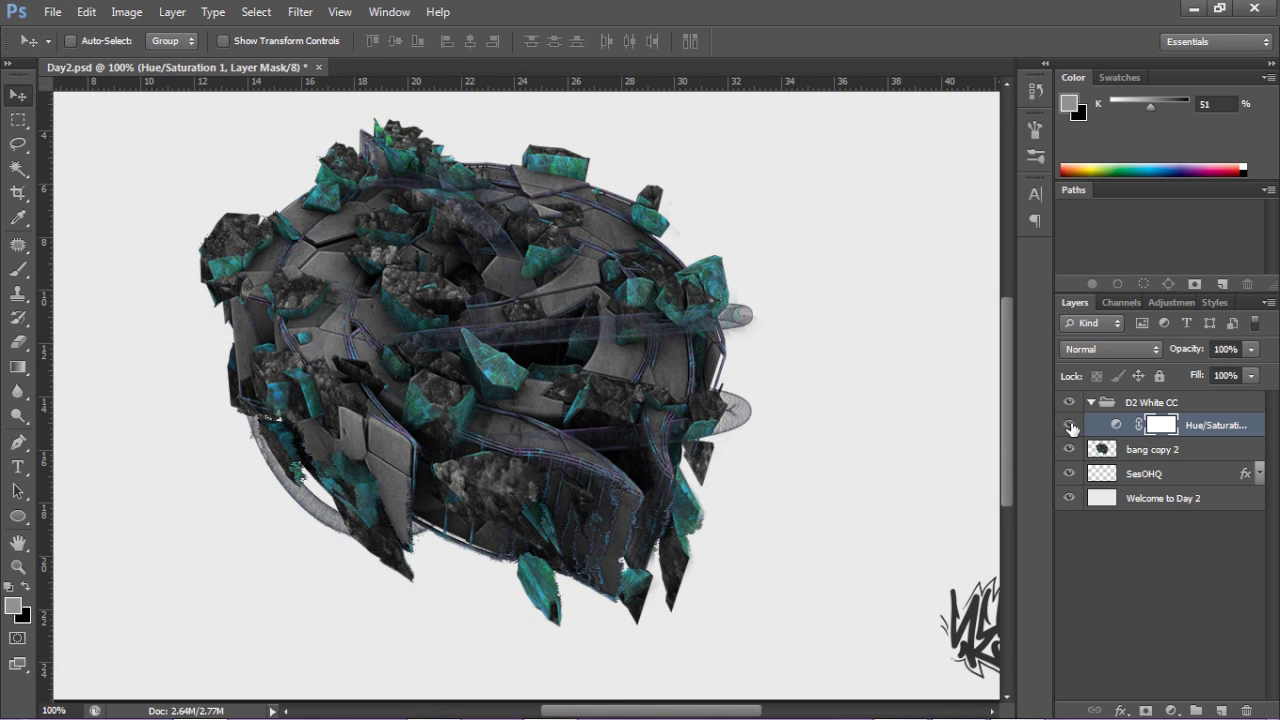
left_click(1069, 427)
left_click(1069, 425)
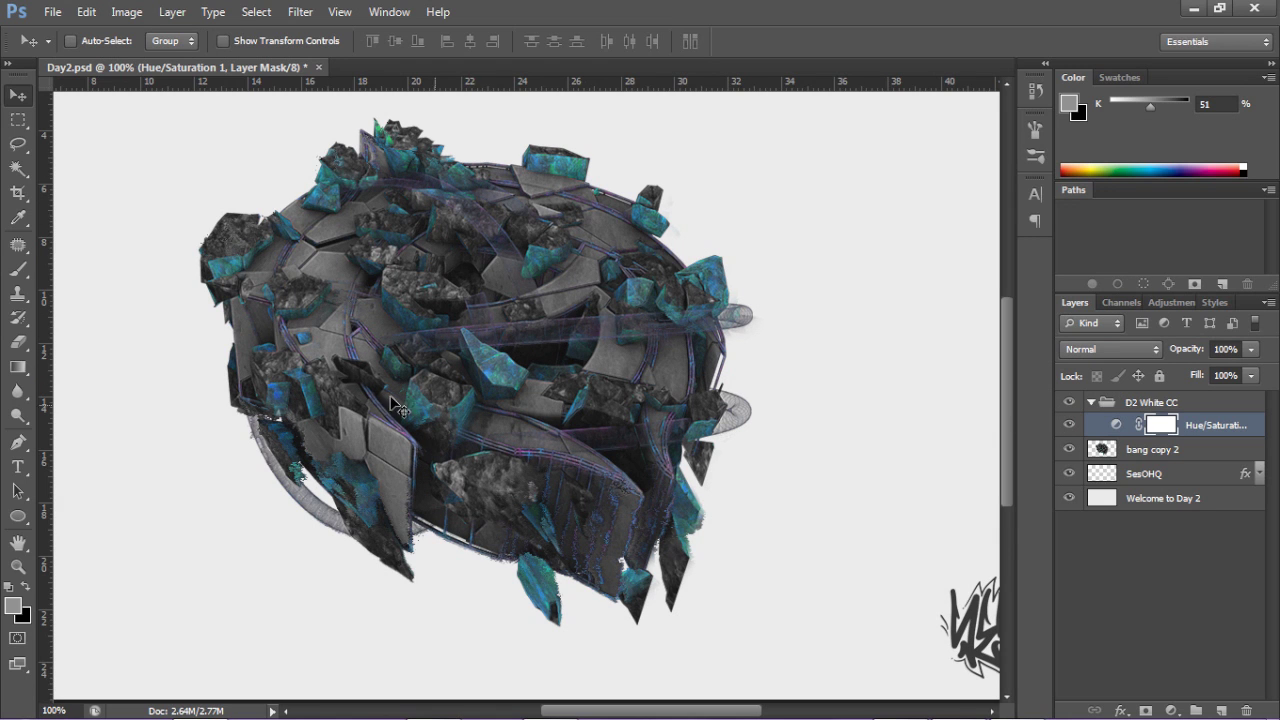
left_click(1069, 425)
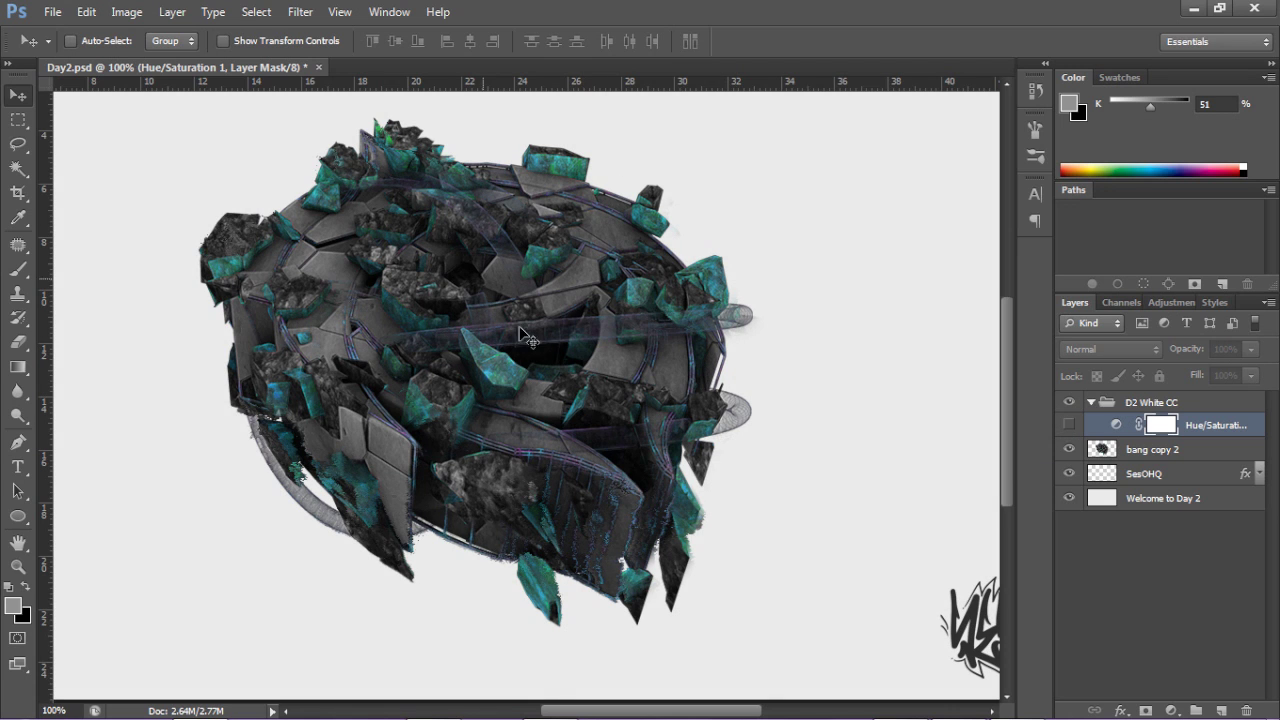
left_click(1069, 425)
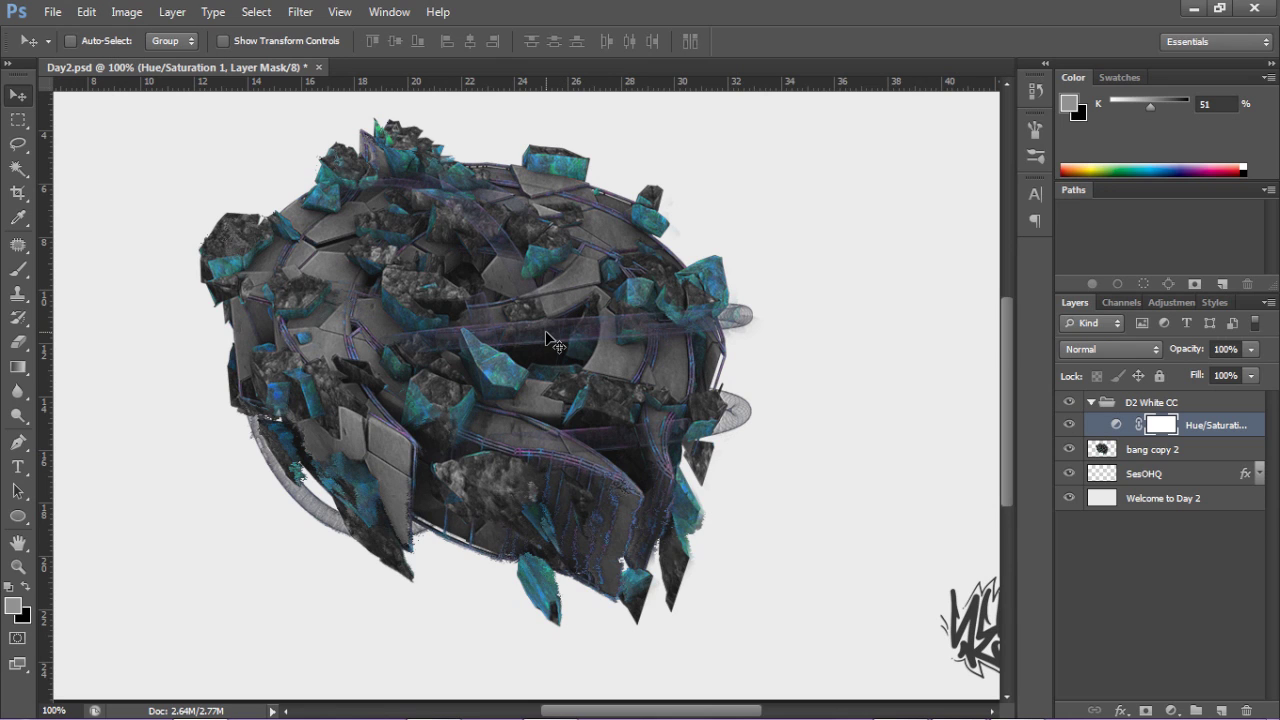
key("ctrl+minus")
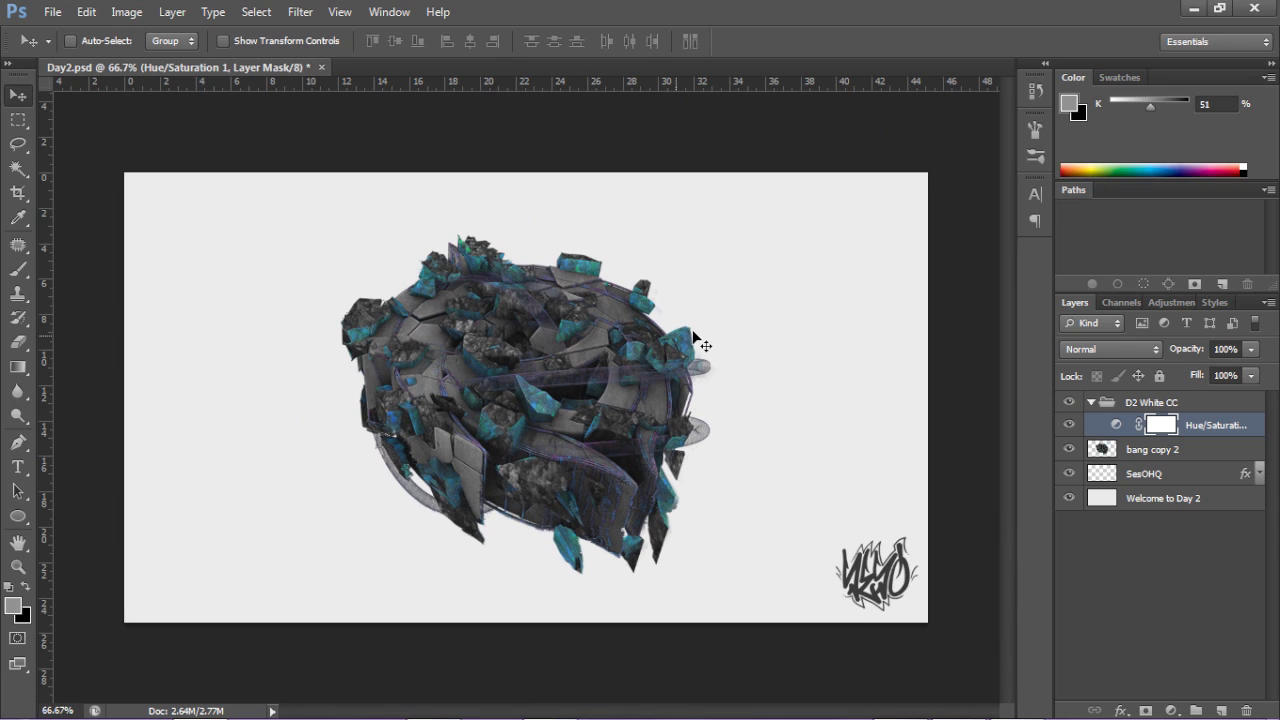
Step: Add a Gradient Map adjustment, trying several presets before settling on the green-to-grey gradient
left_click(1171, 710)
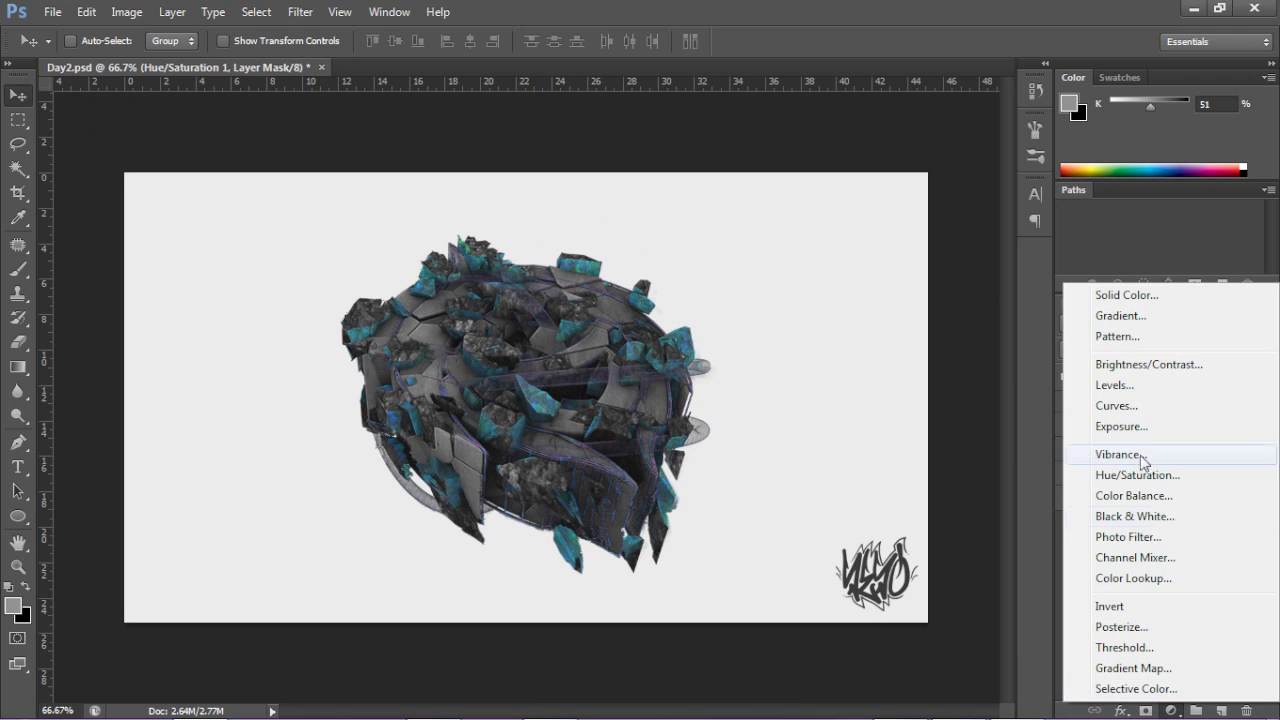
left_click(1140, 667)
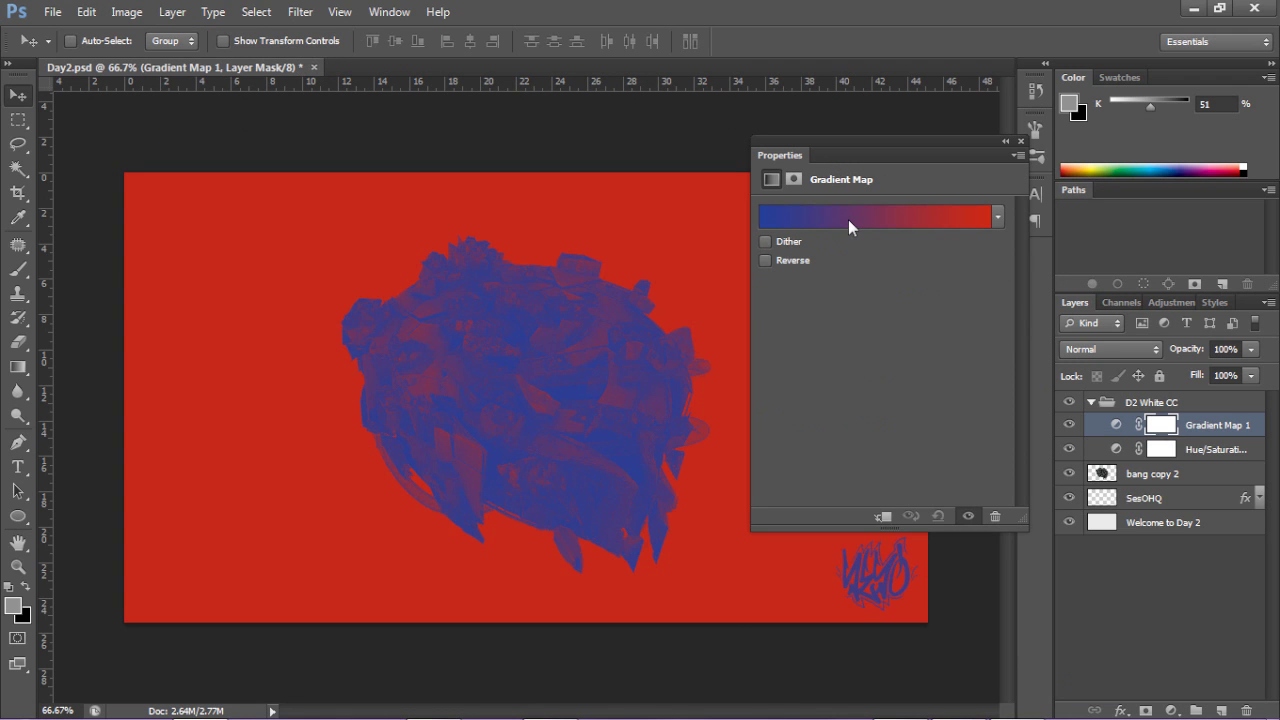
left_click(848, 219)
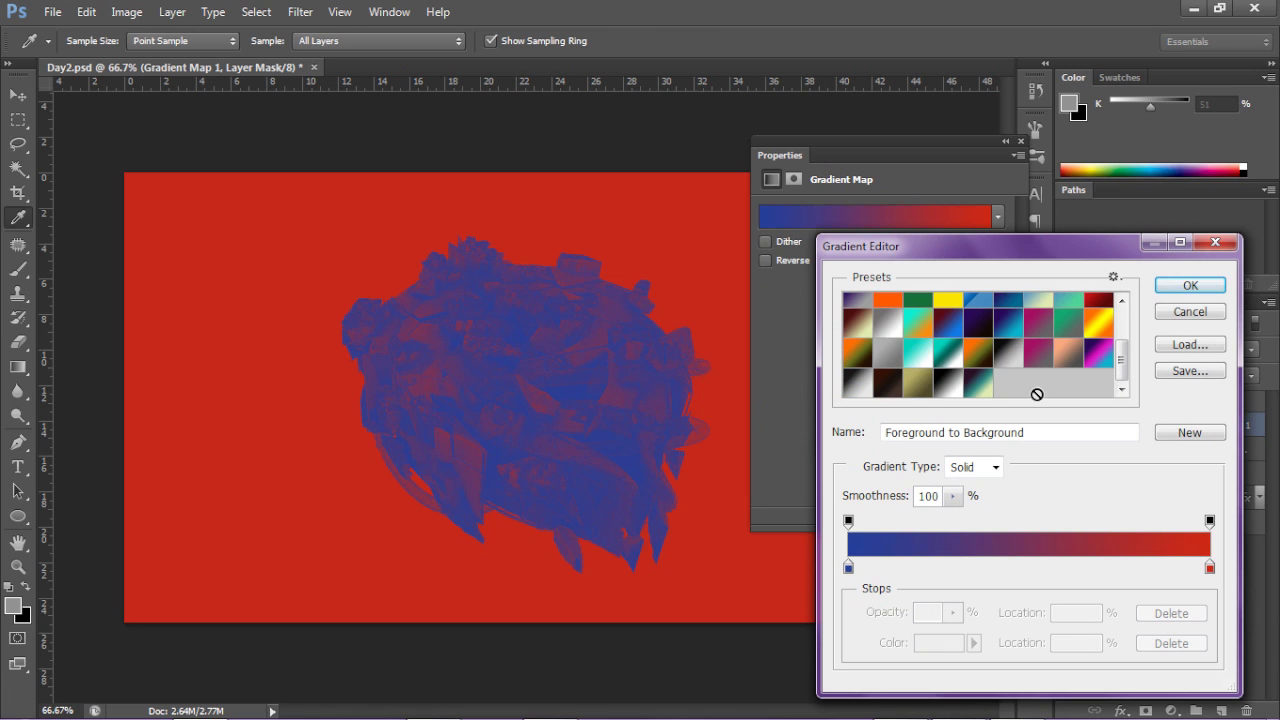
left_click(983, 386)
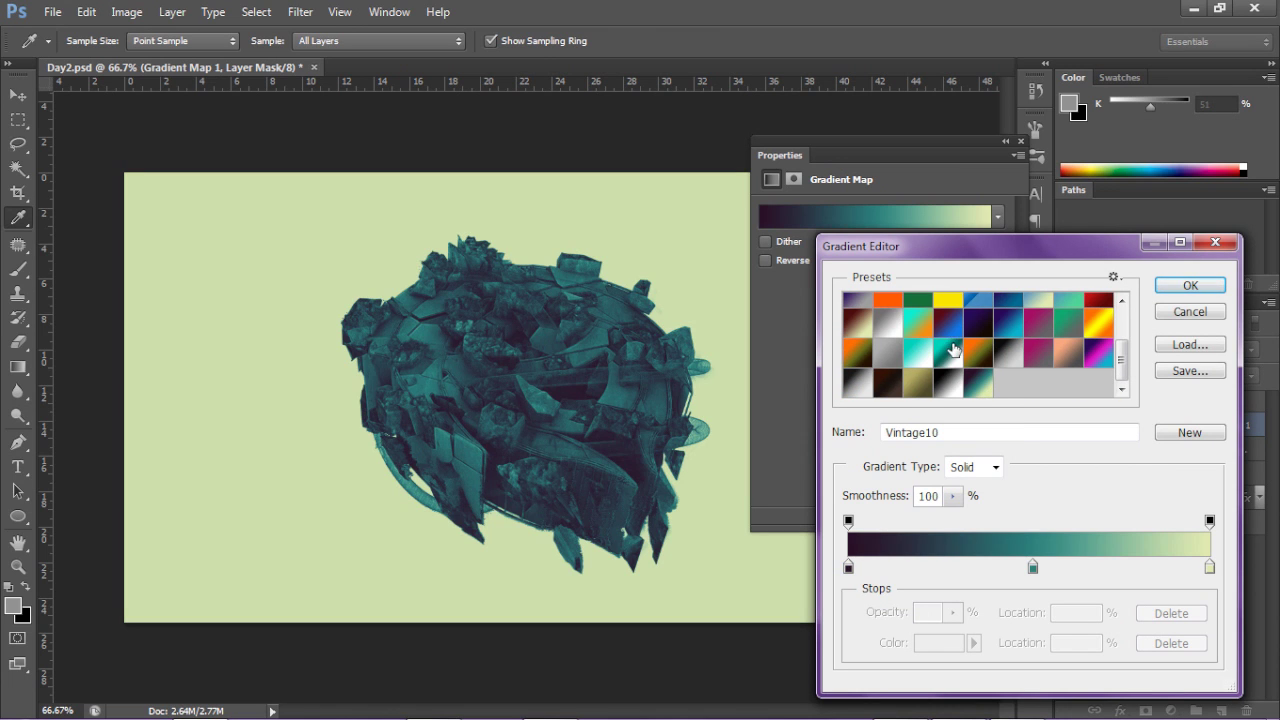
scroll(986, 349, "up", 2)
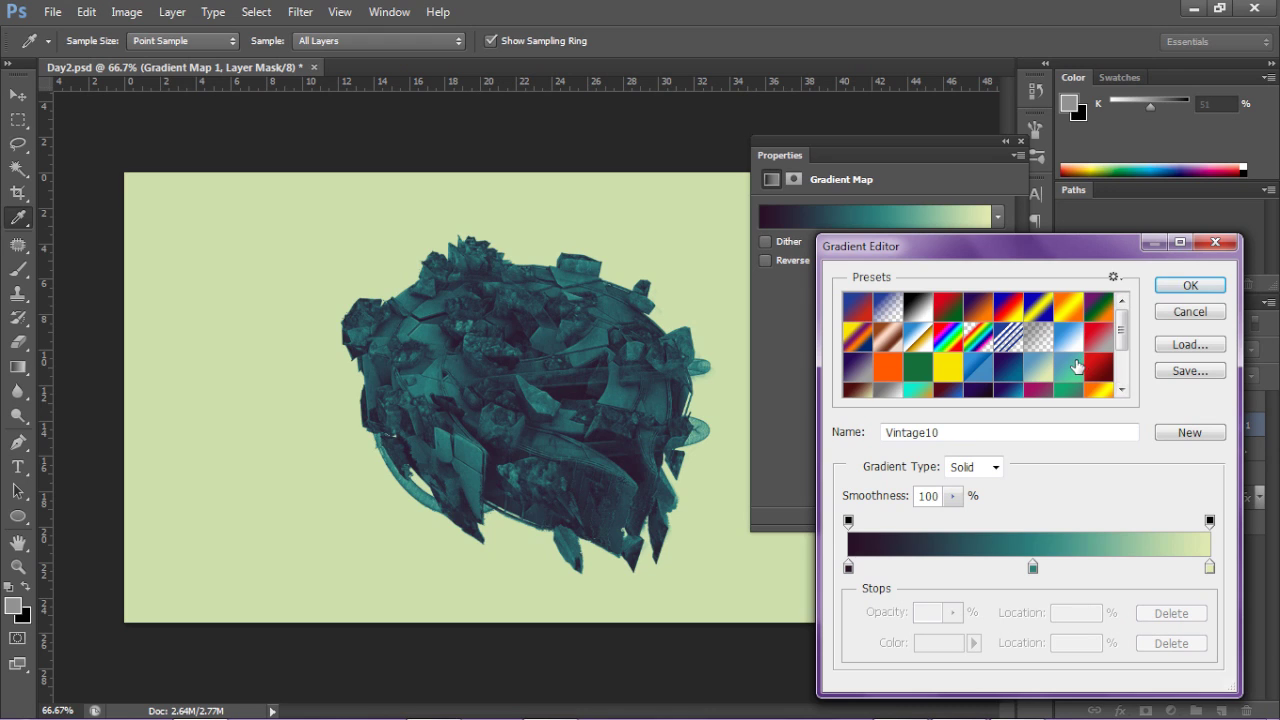
left_click(1076, 366)
scroll(975, 368, "down", 2)
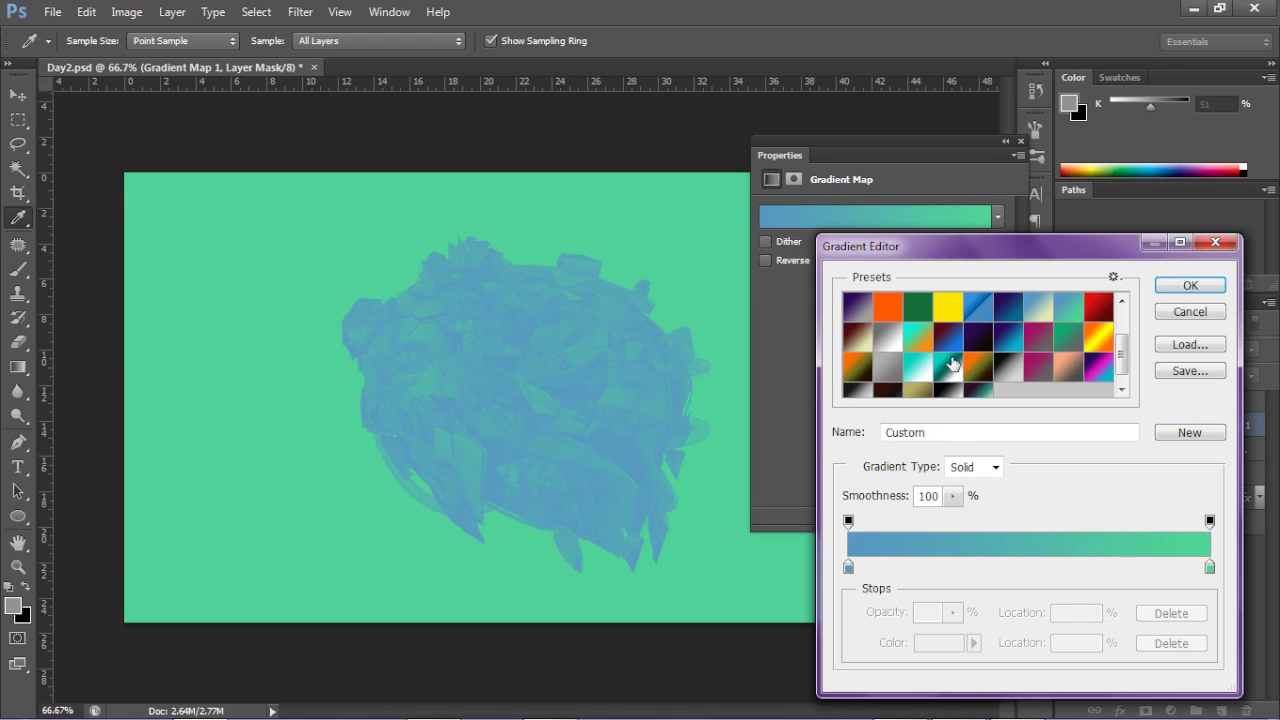
left_click(918, 310)
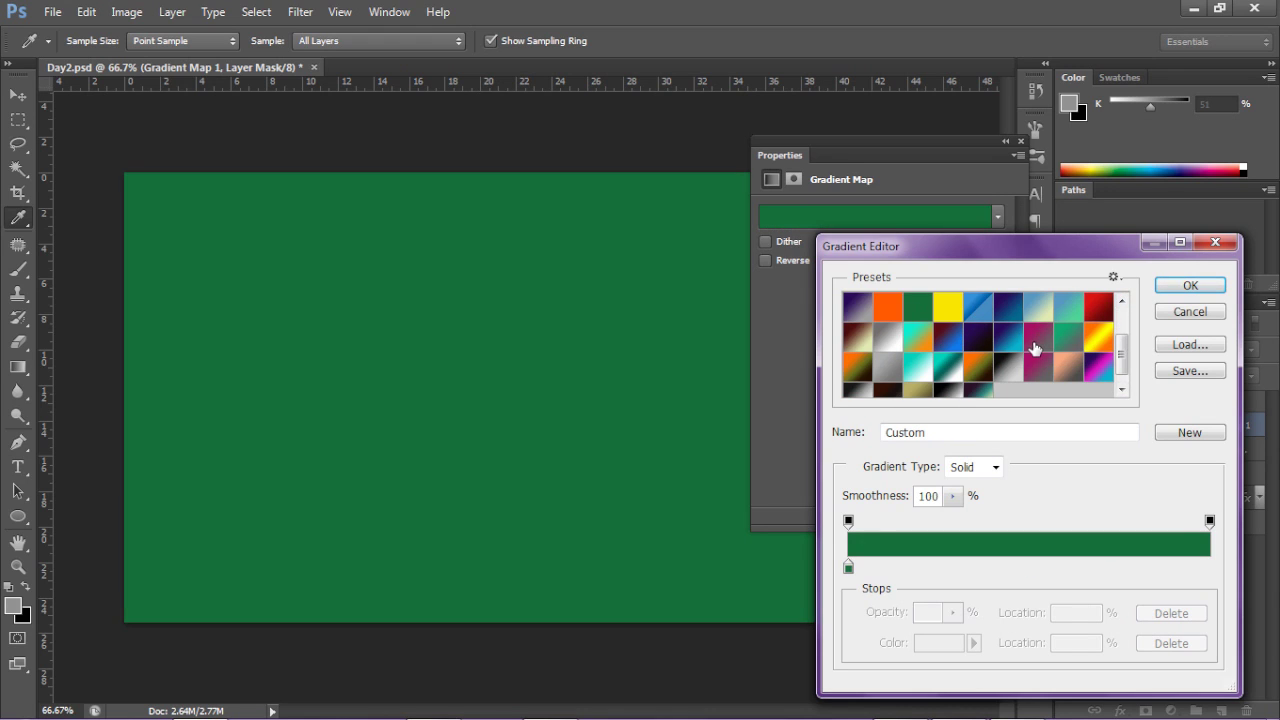
left_click(1060, 316)
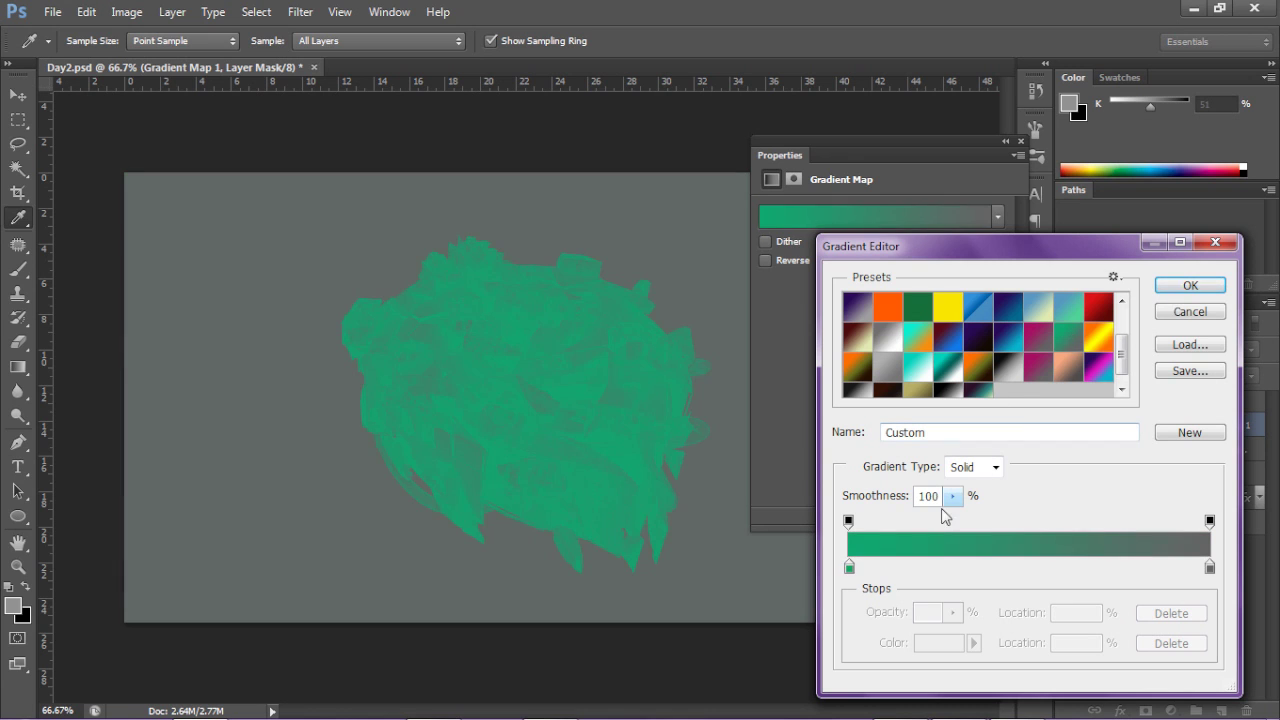
left_click(1190, 287)
left_click(1027, 138)
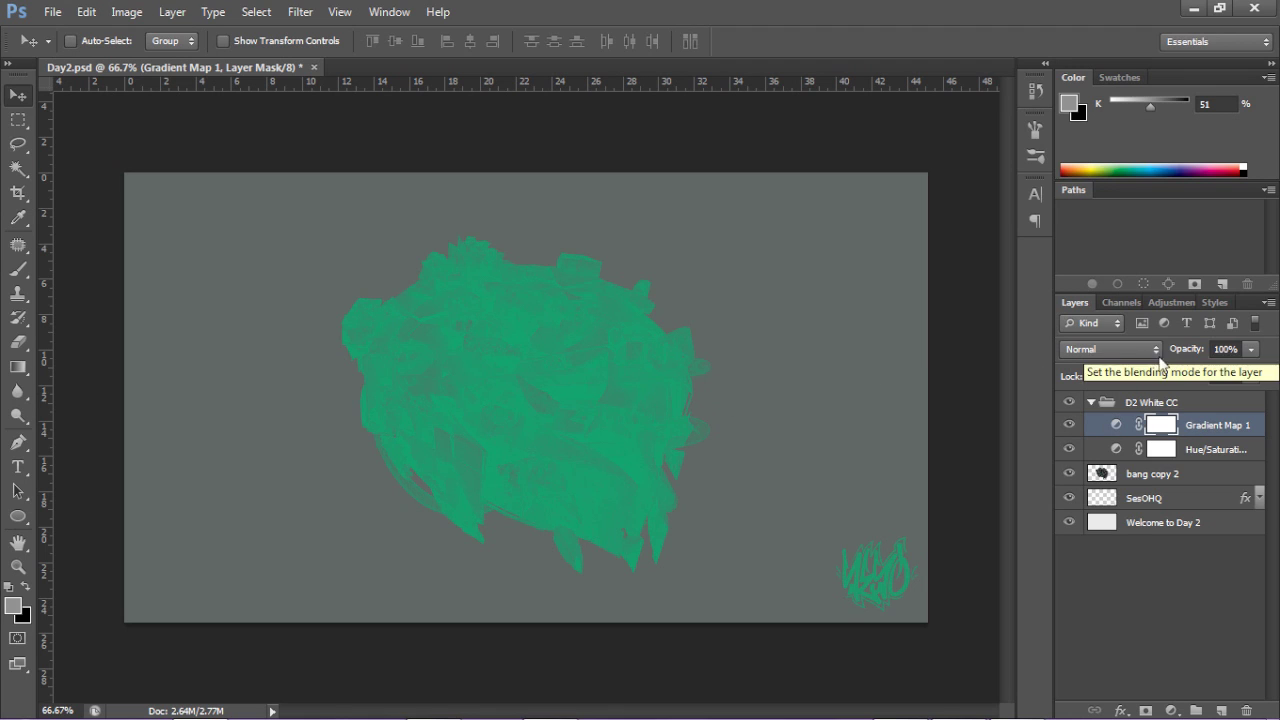
Step: Set Gradient Map 1 to Soft Light blending with 10% opacity and 35% fill
left_click(1121, 360)
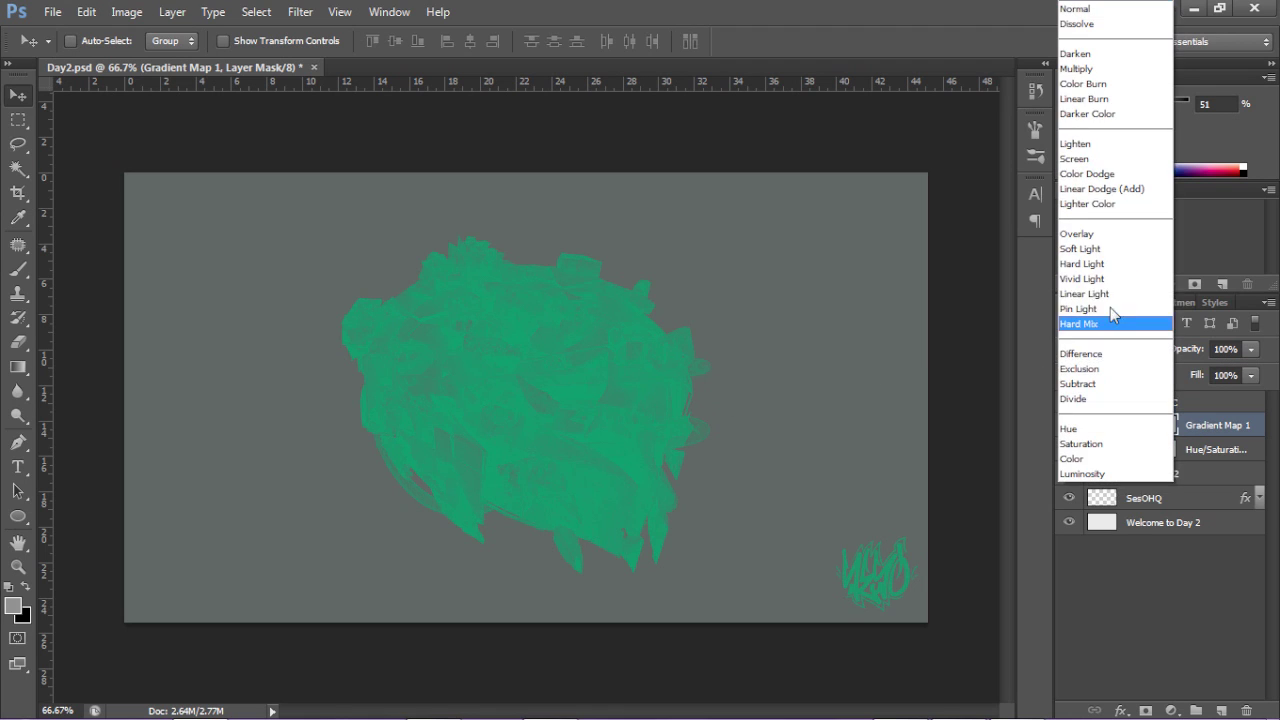
left_click(1083, 247)
left_click(1225, 349)
type("10")
key("Tab")
type("35")
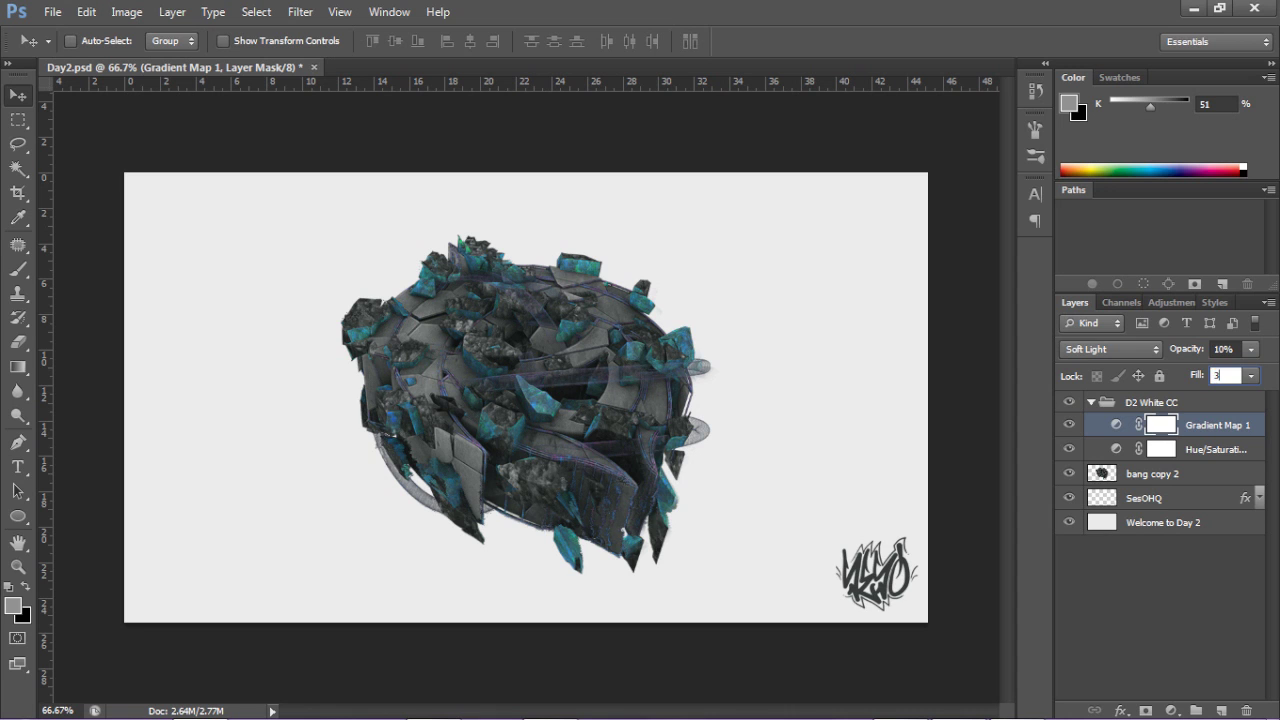
key("Return")
Step: Zoom in to 200% on the rock sphere to inspect, then zoom back out
key("z")
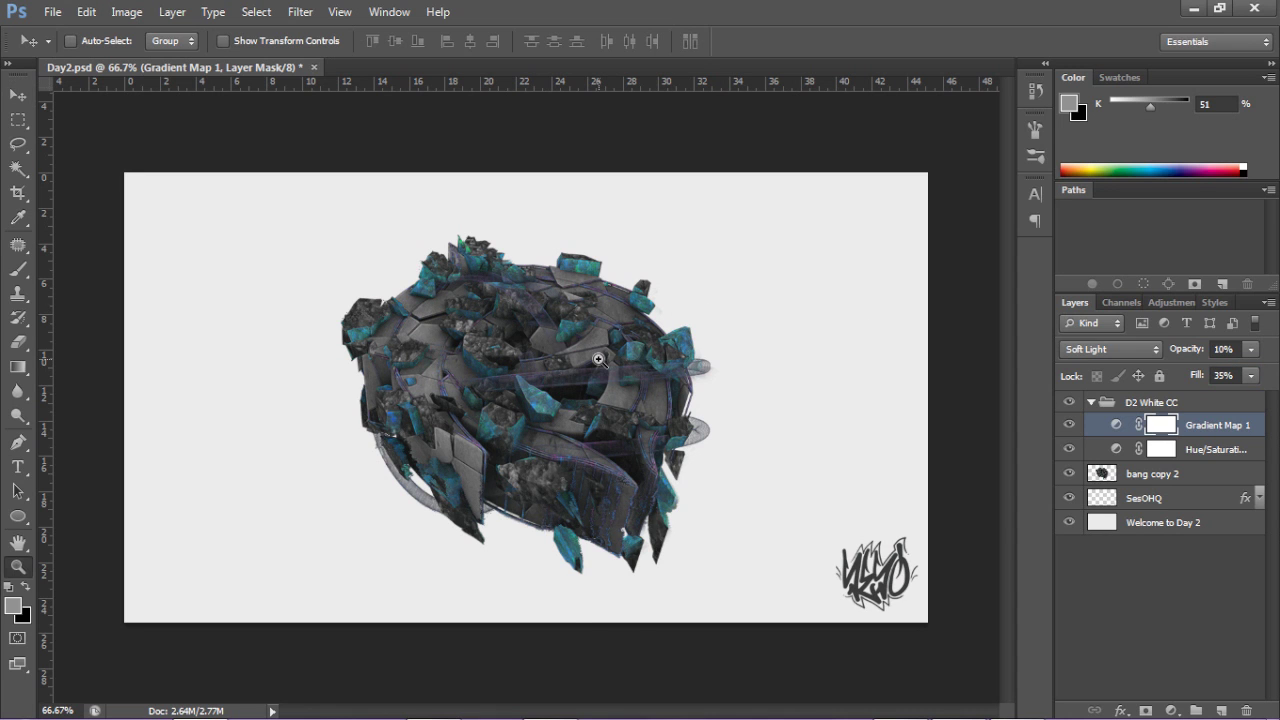
left_click(618, 355)
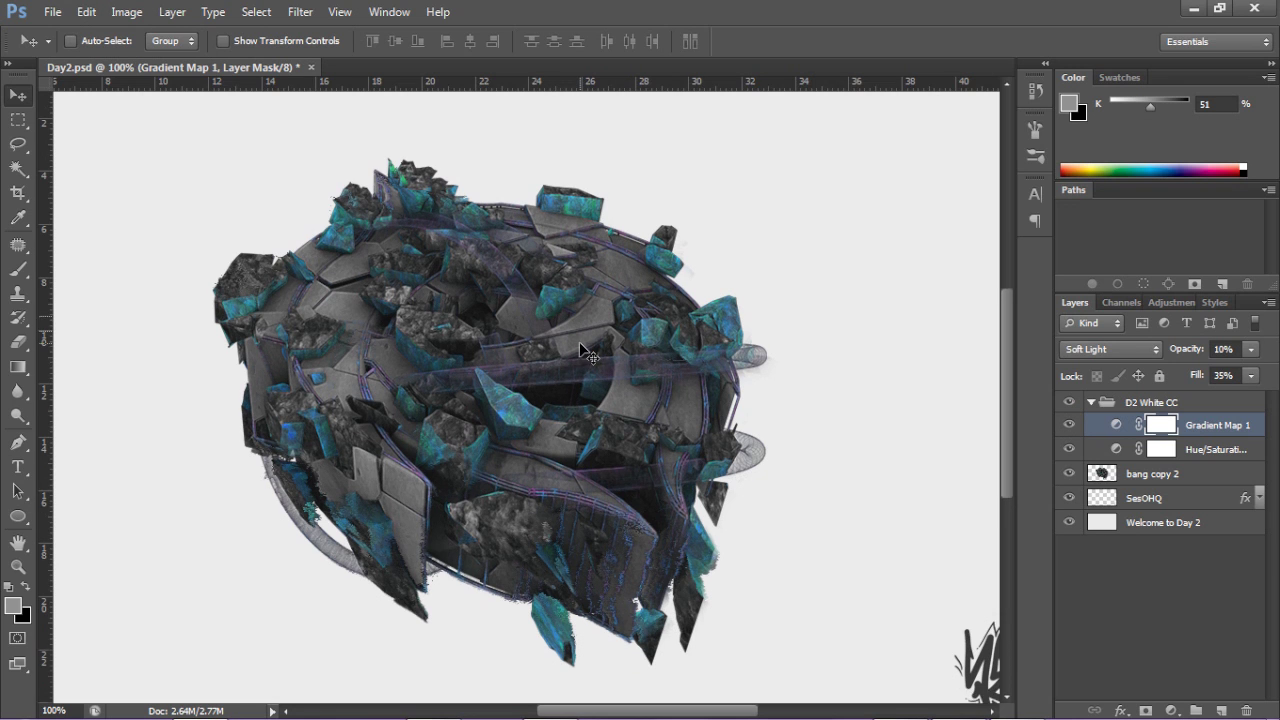
left_click(552, 344, "ctrl")
key("v")
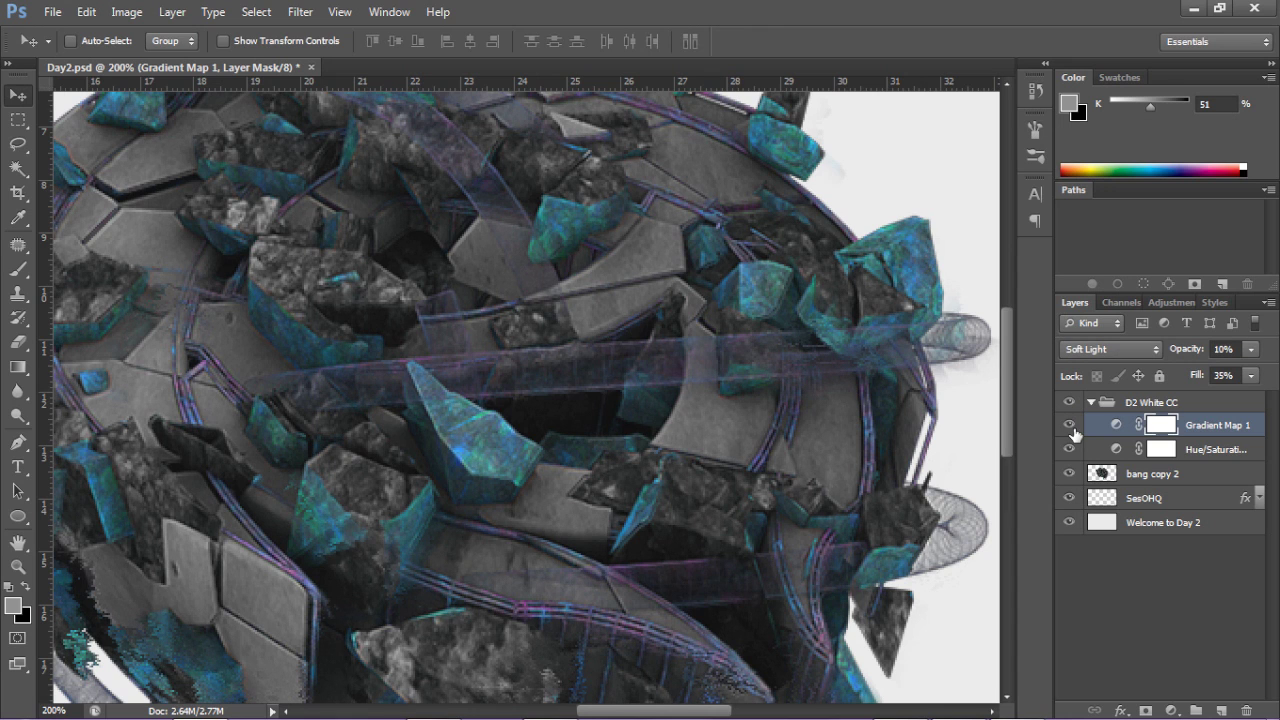
key("ctrl+minus")
key("ctrl+minus")
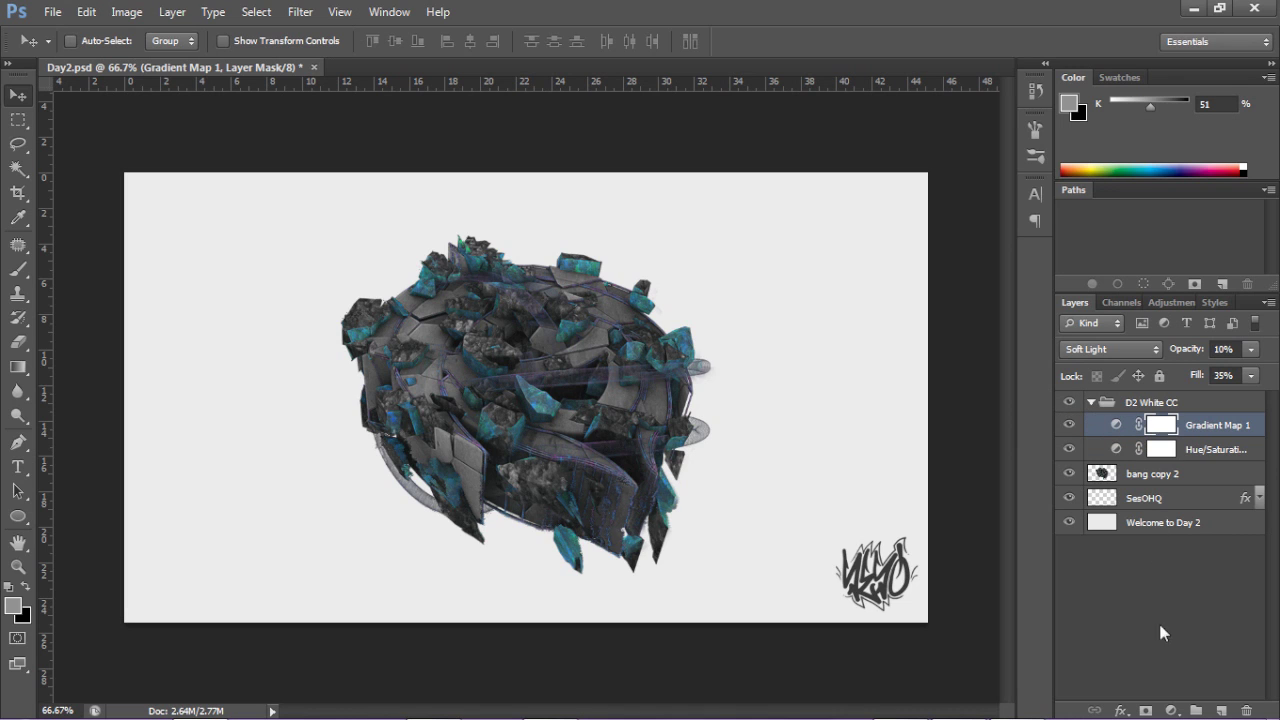
left_click(1172, 709)
Step: Add a Curves adjustment raising the midpoint to input 120, output 139
left_click(1115, 405)
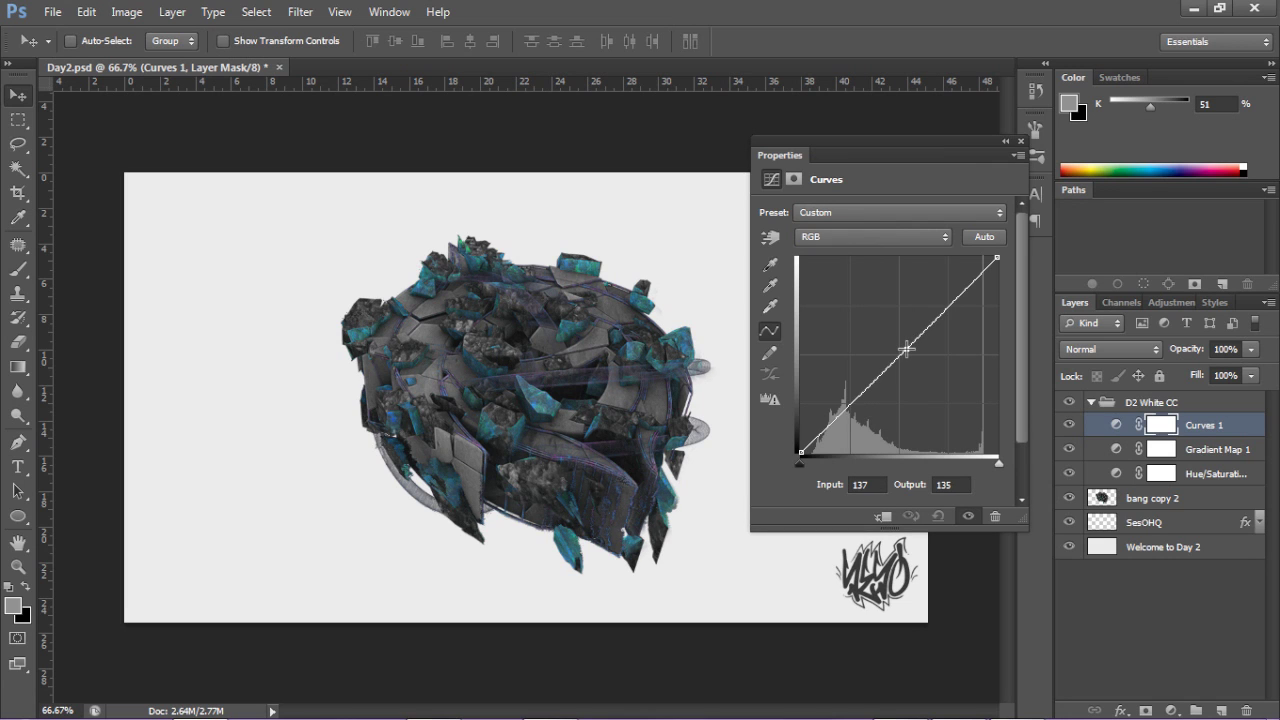
left_click(899, 353)
left_click_drag(899, 353, 893, 346)
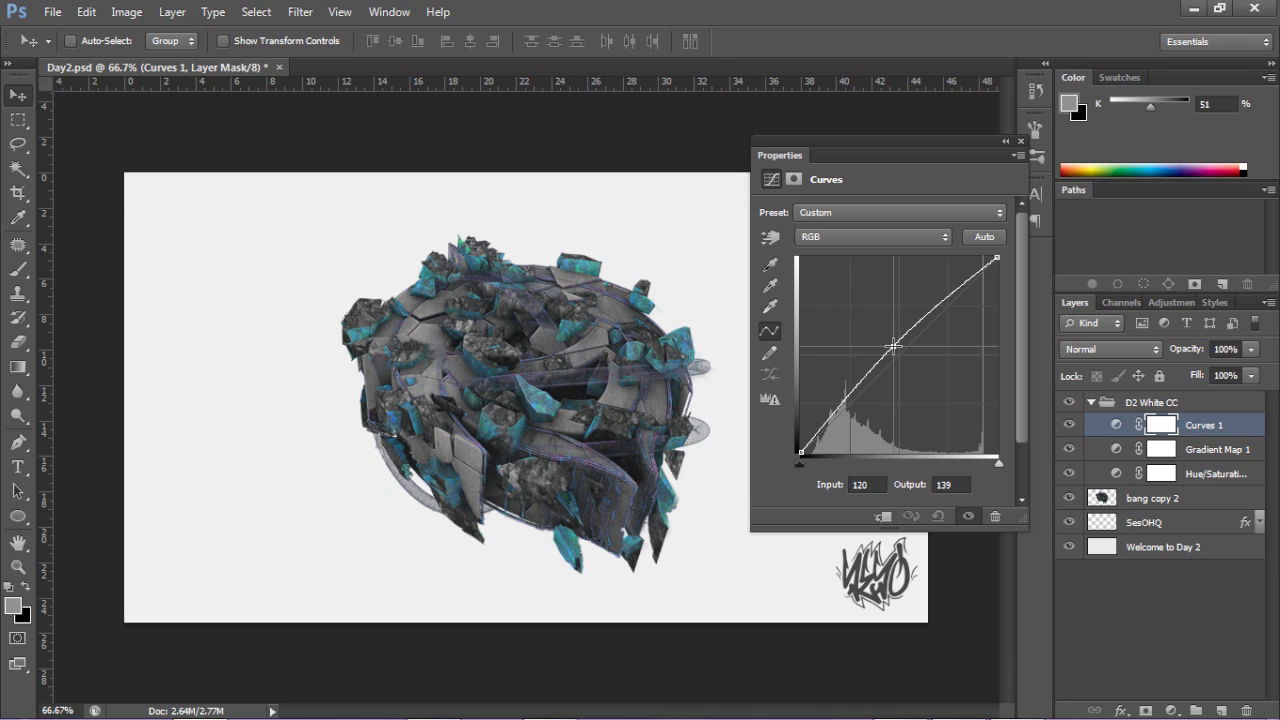
left_click(954, 484)
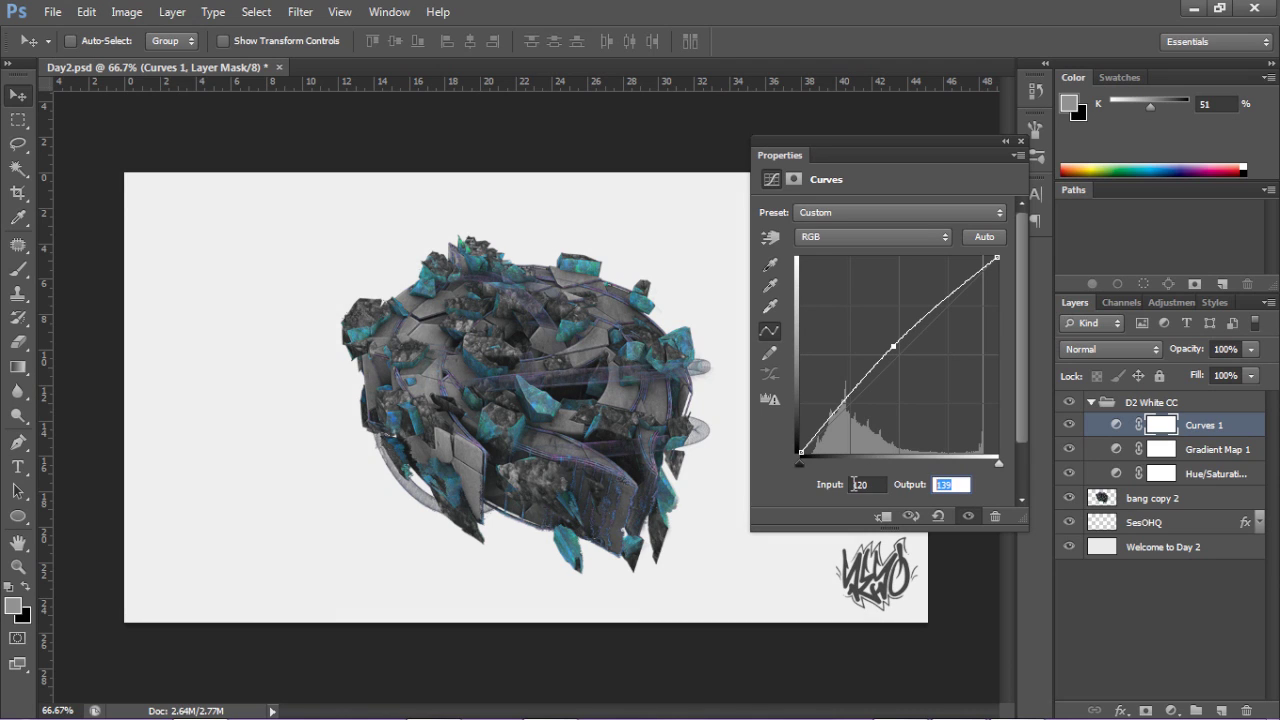
left_click(1023, 151)
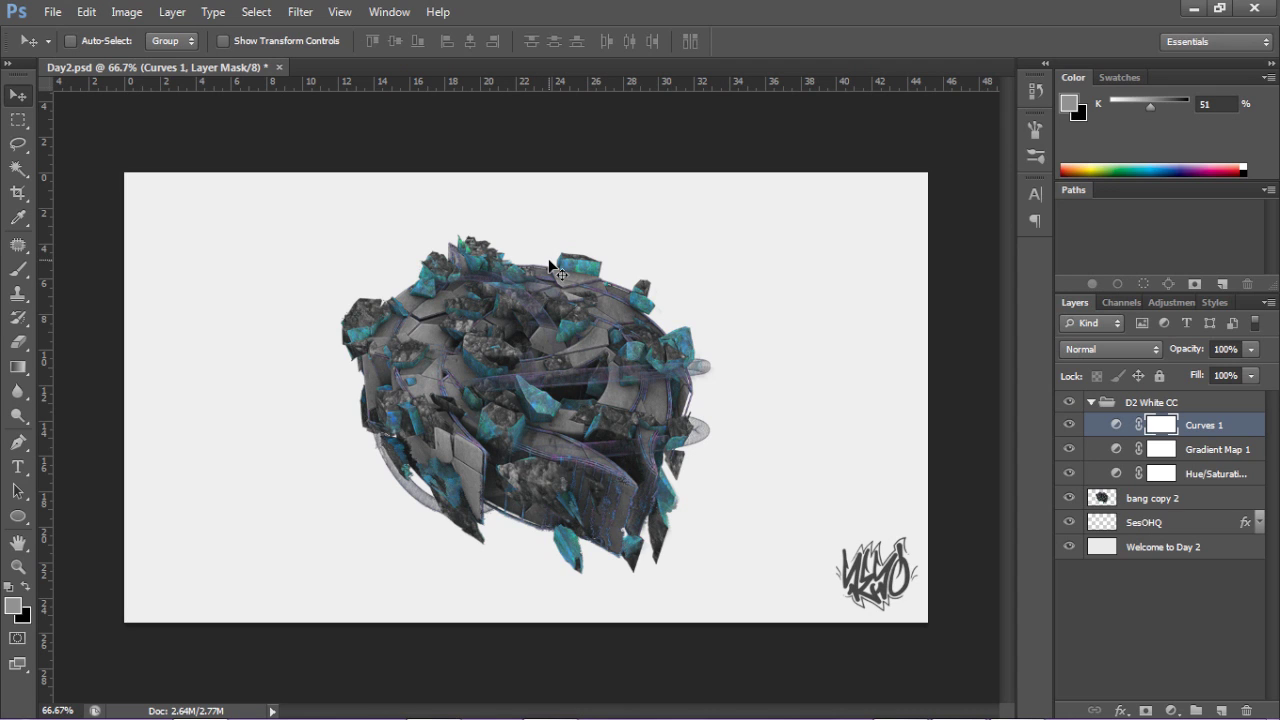
left_click(1171, 710)
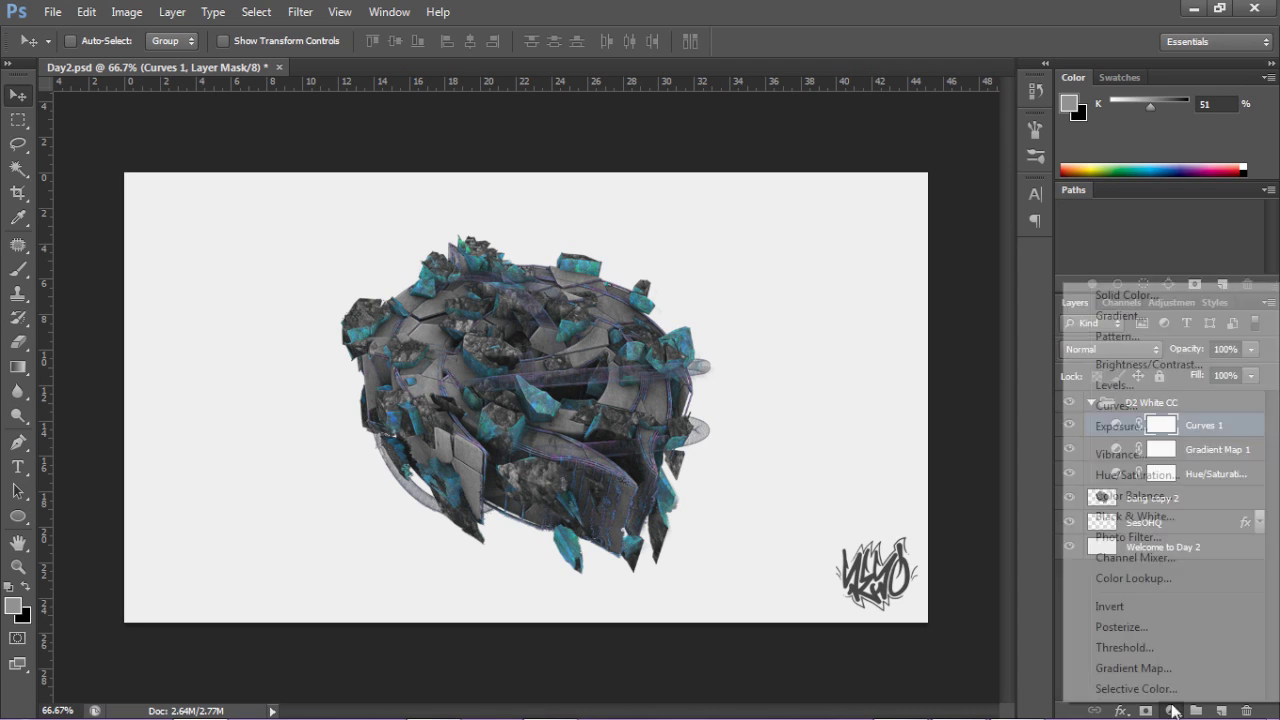
Step: Add a Vibrance adjustment with Vibrance 25 and Saturation 5, toggling it to compare
left_click(1117, 454)
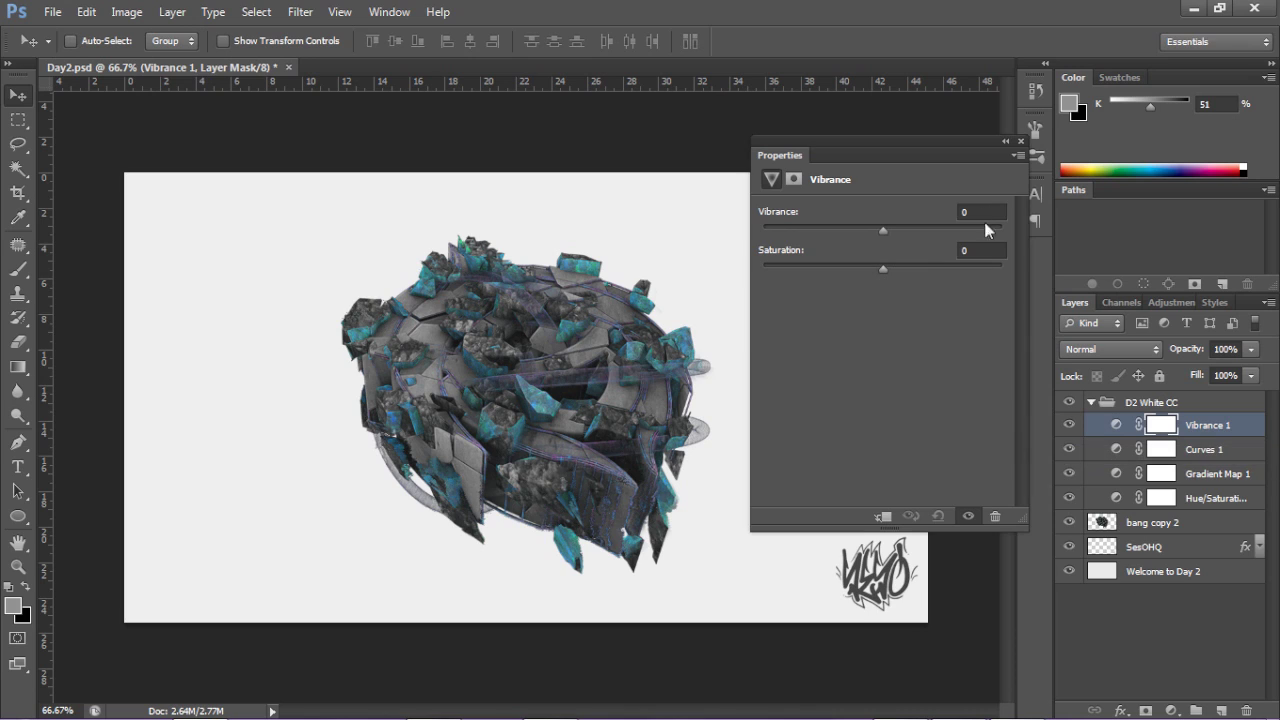
type("25")
key("Tab")
type("5")
left_click(1020, 141)
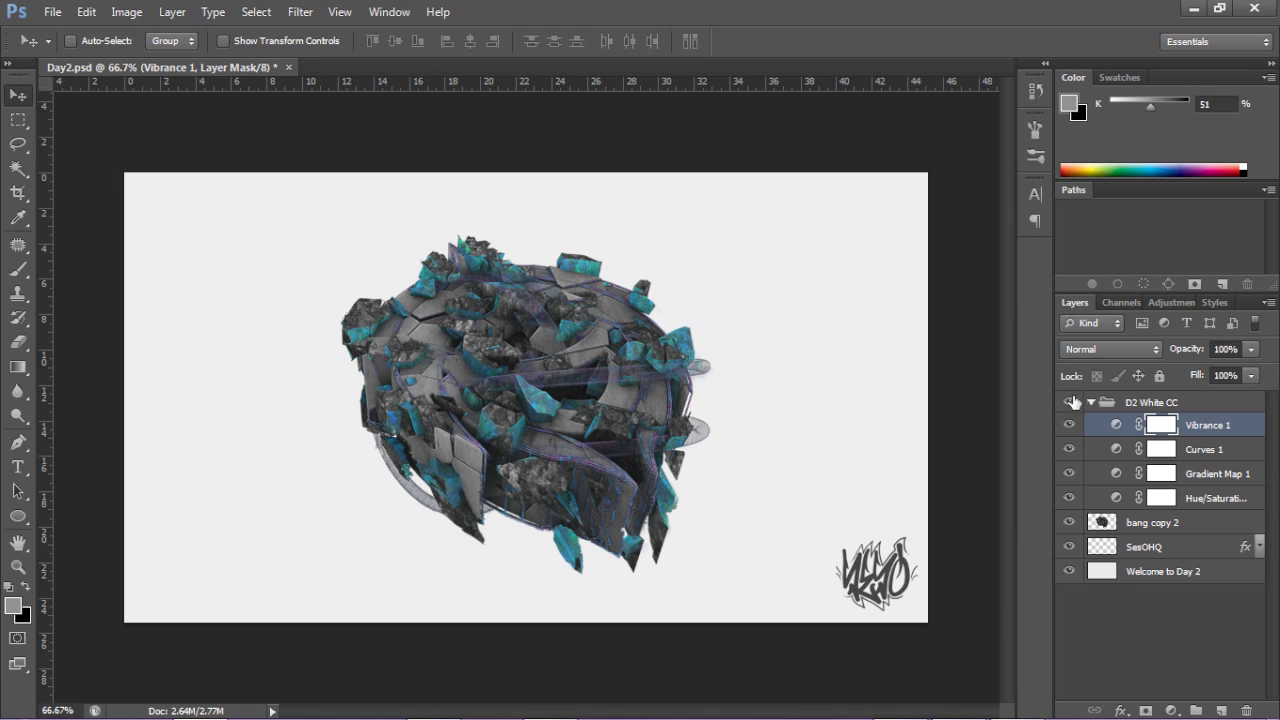
left_click(1066, 426)
left_click(1067, 426)
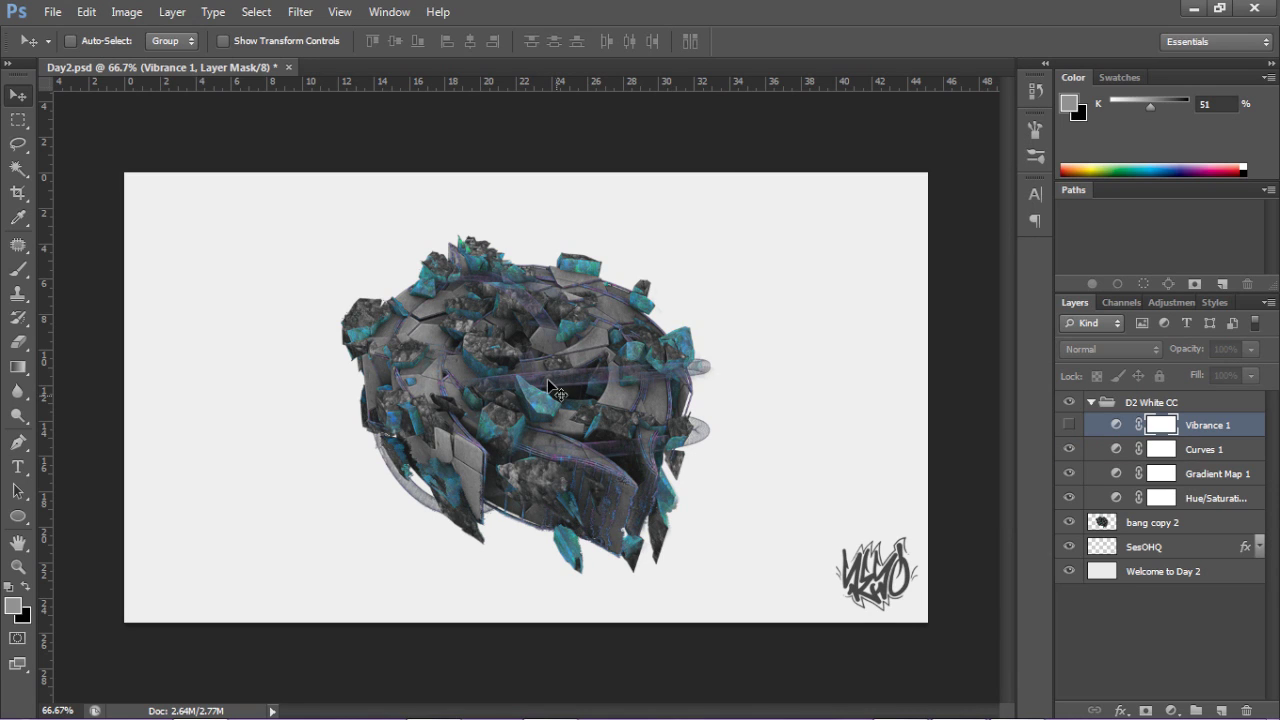
left_click(1067, 426)
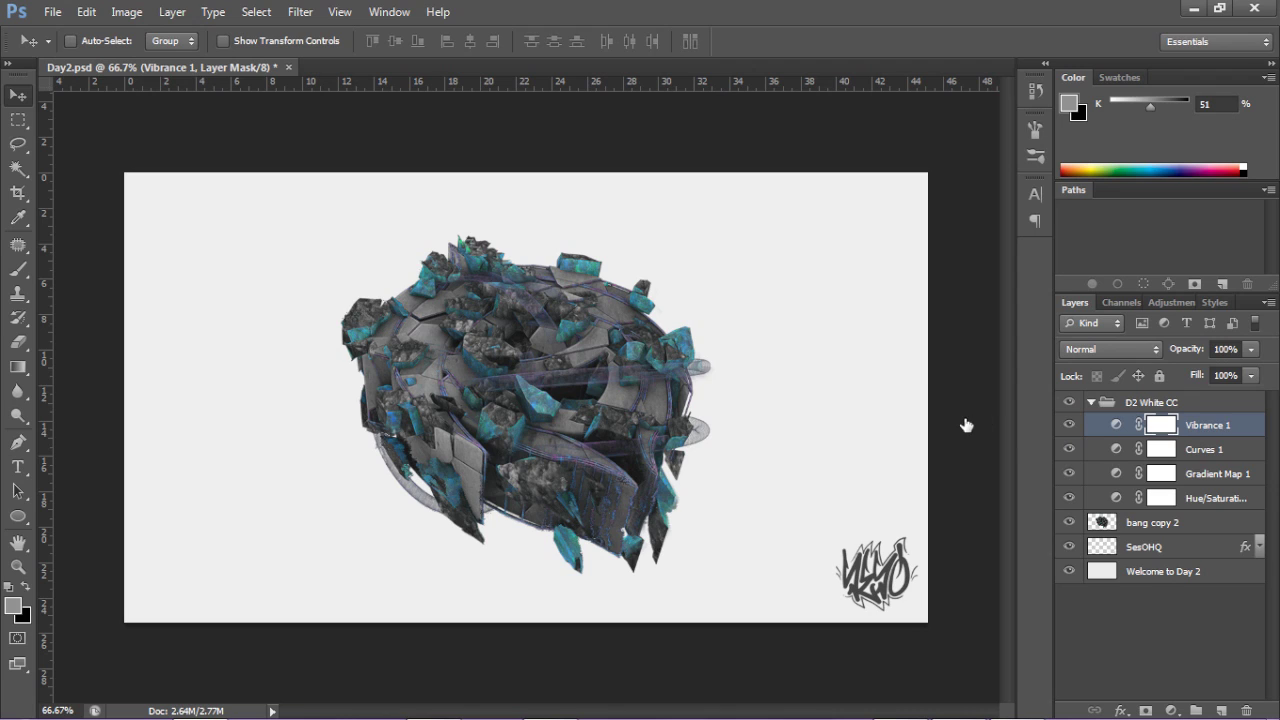
left_click(1171, 710)
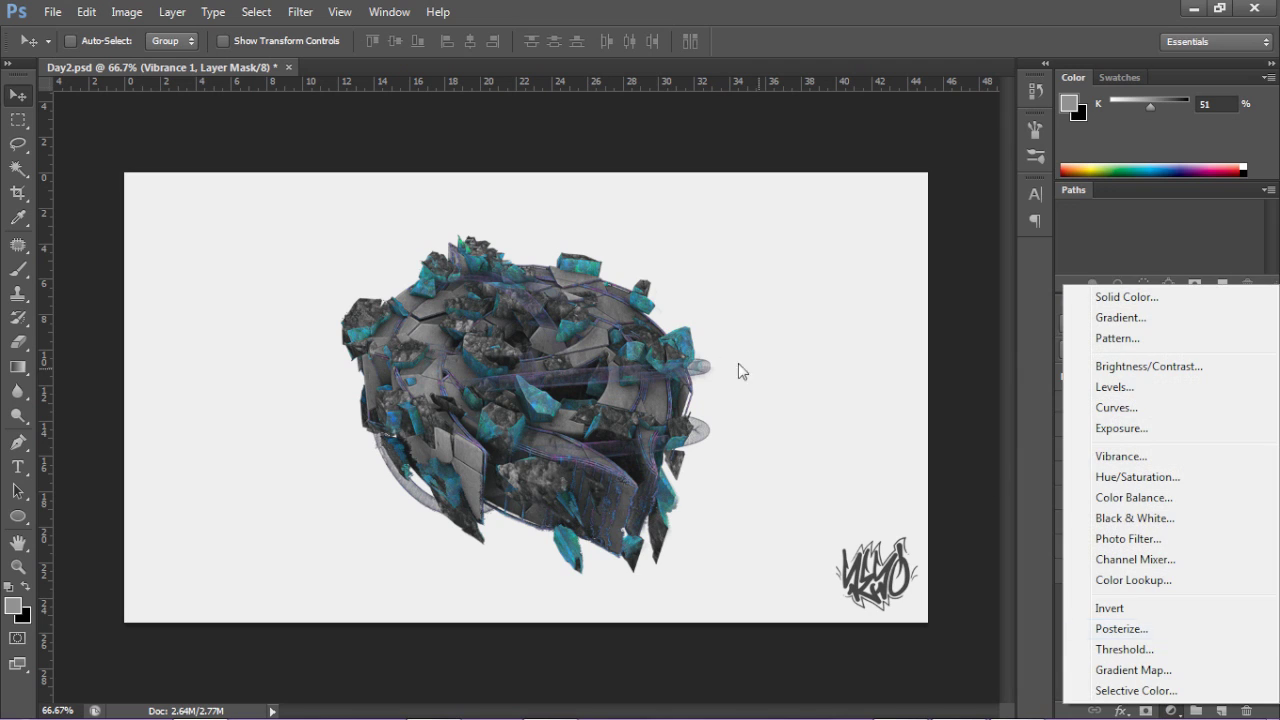
Step: Add a Photo Filter adjustment layer keeping the Warming Filter (85) preset
left_click(1128, 538)
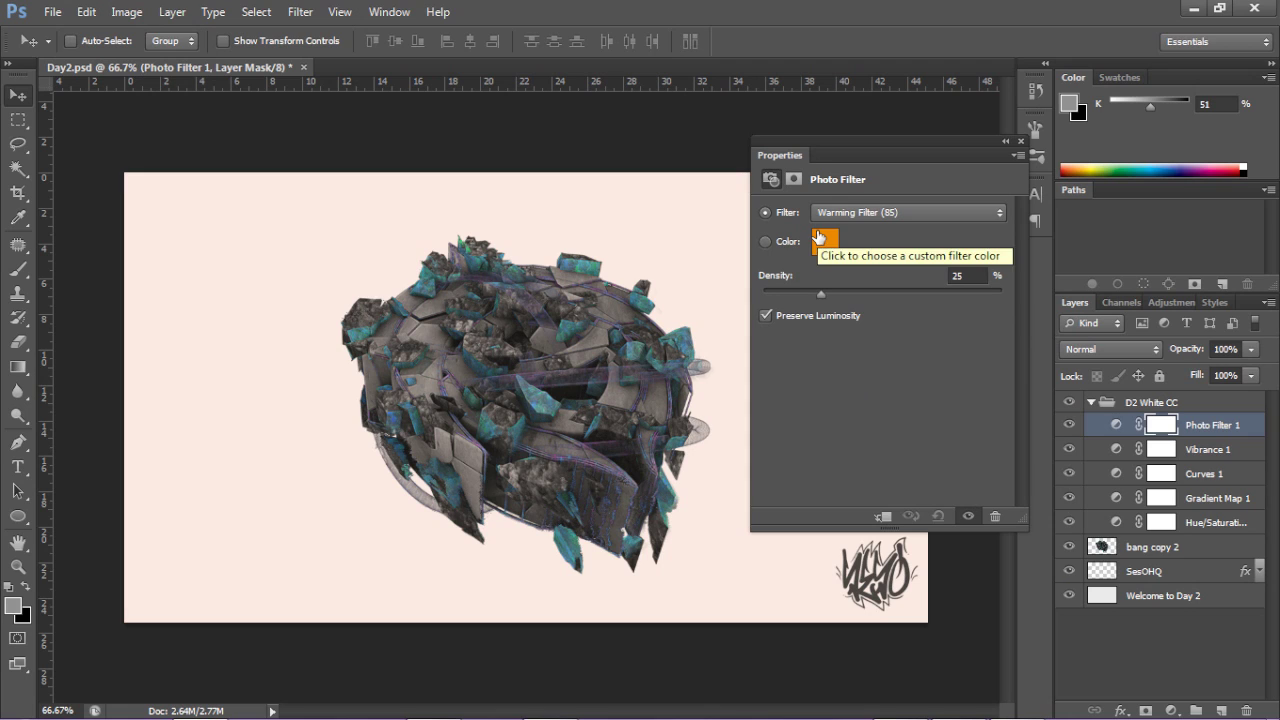
left_click(876, 212)
left_click(825, 213)
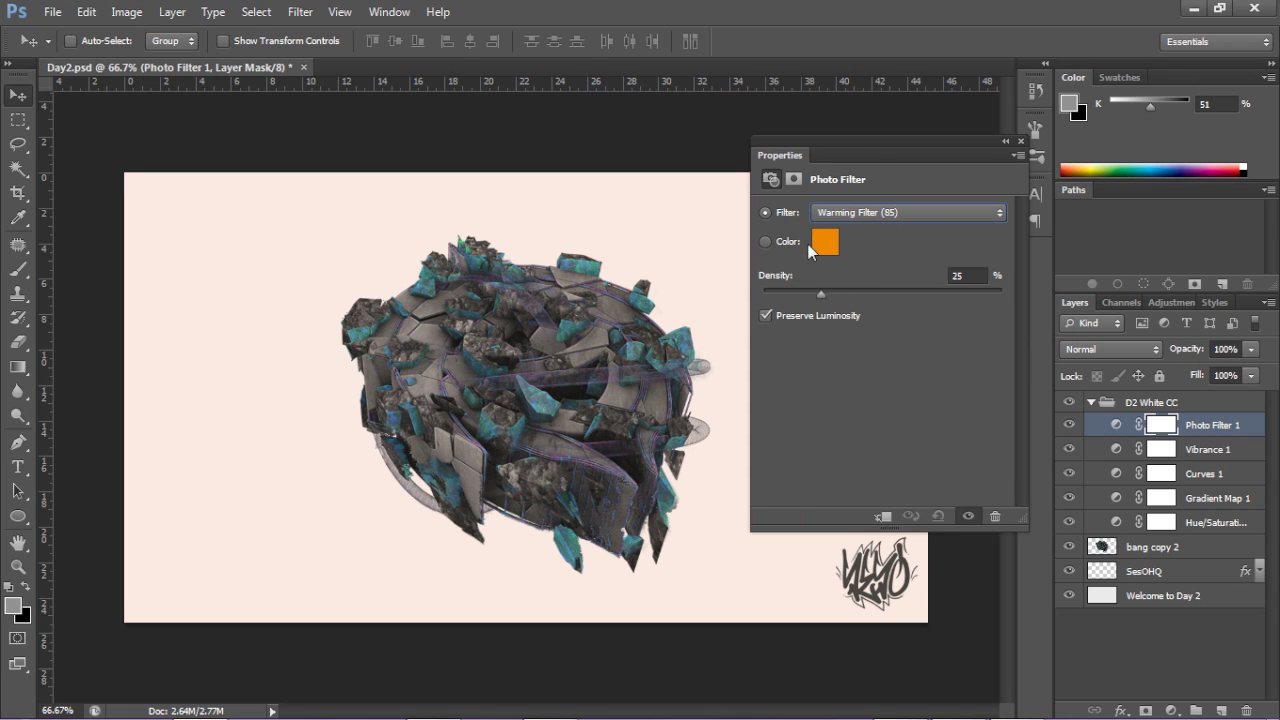
left_click(766, 242)
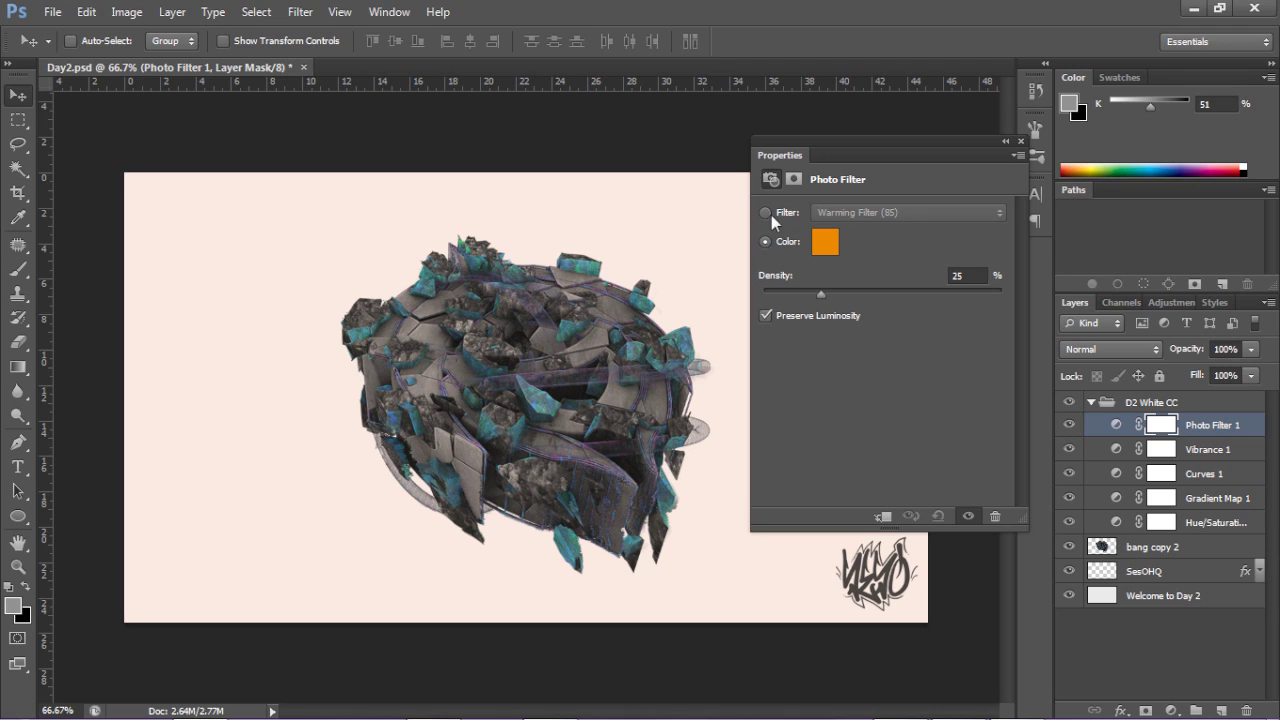
left_click(766, 213)
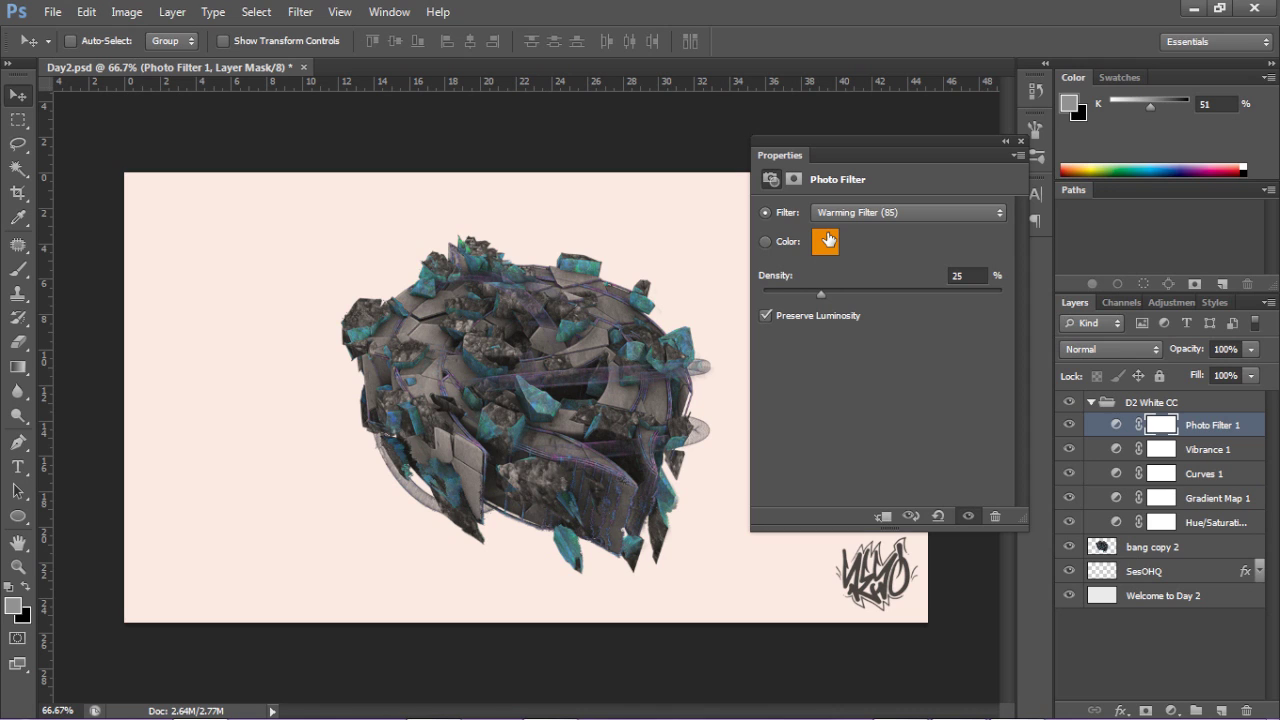
left_click(1021, 141)
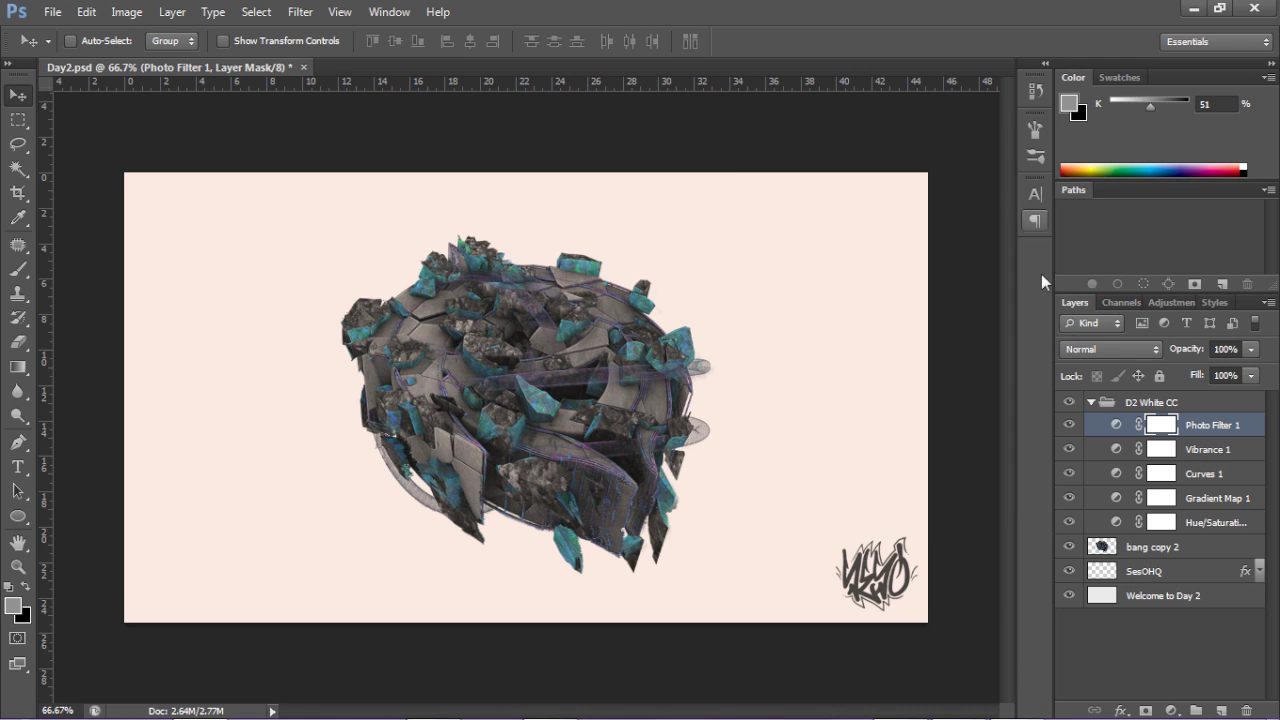
Step: Blend Photo Filter 1 in Screen mode at 20% opacity and 45% fill
left_click(1095, 347)
left_click(1072, 167)
left_click(1236, 348)
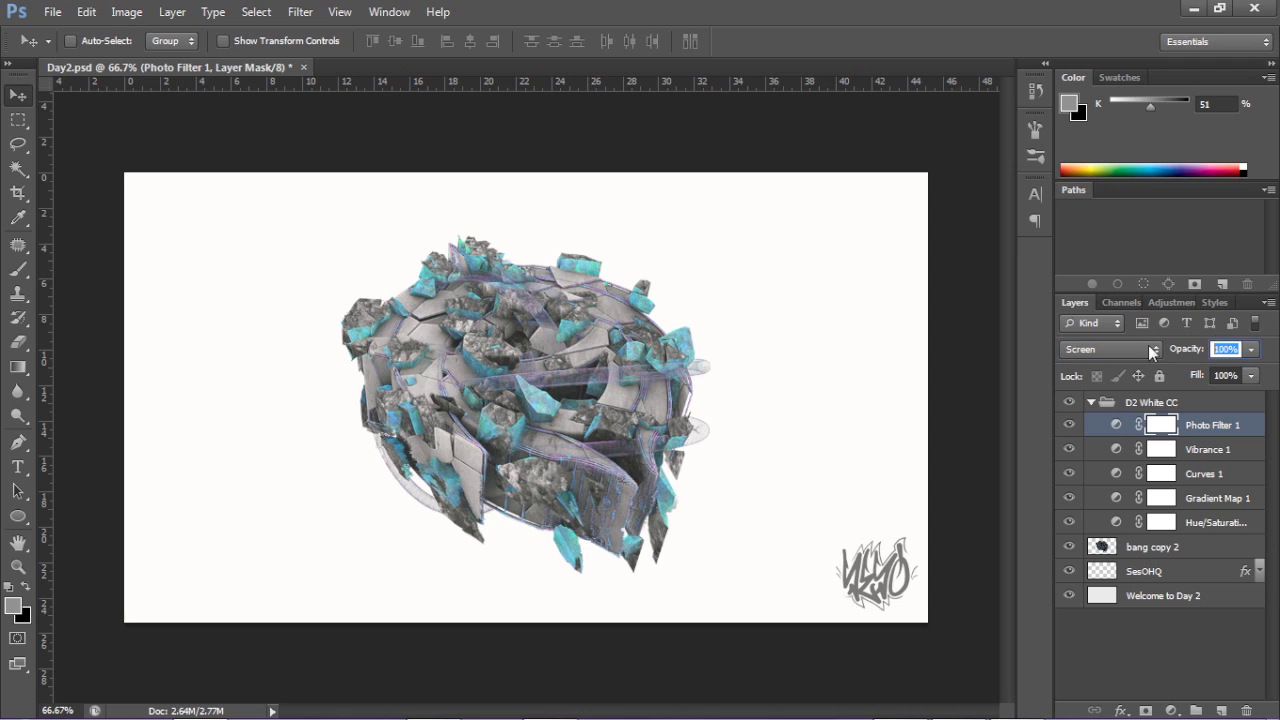
type("20")
key("Tab")
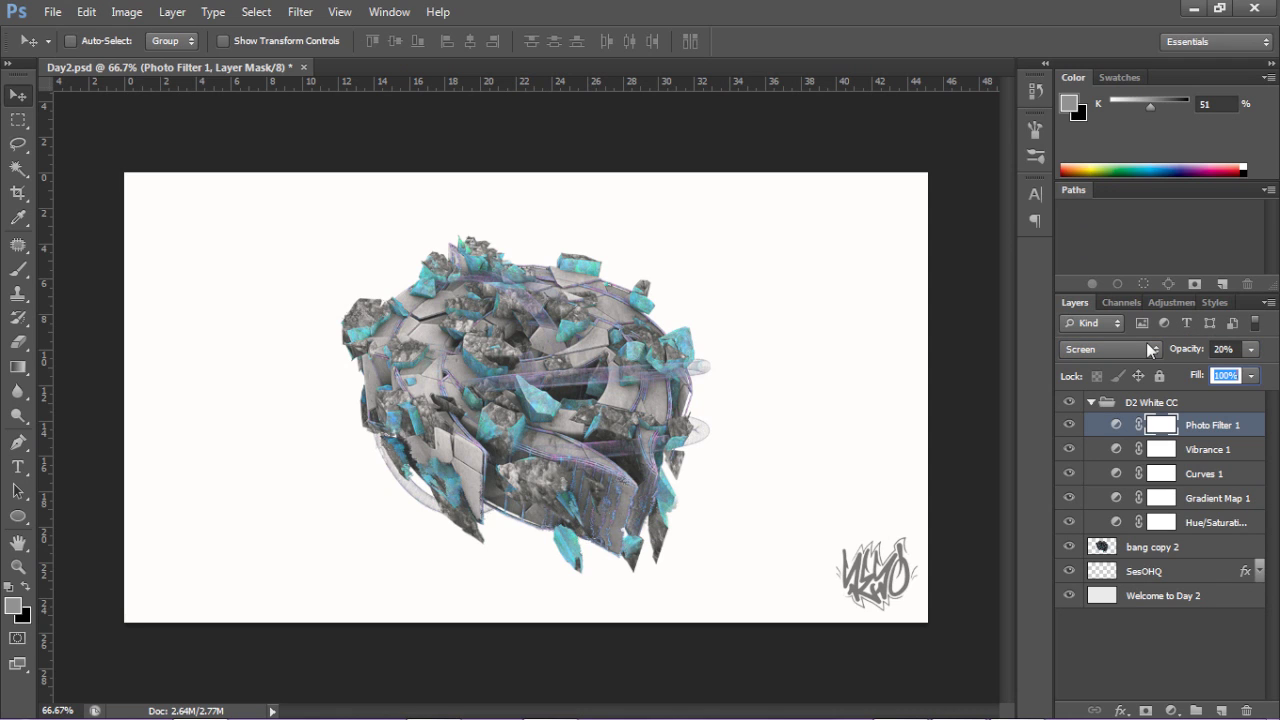
type("45")
key("Return")
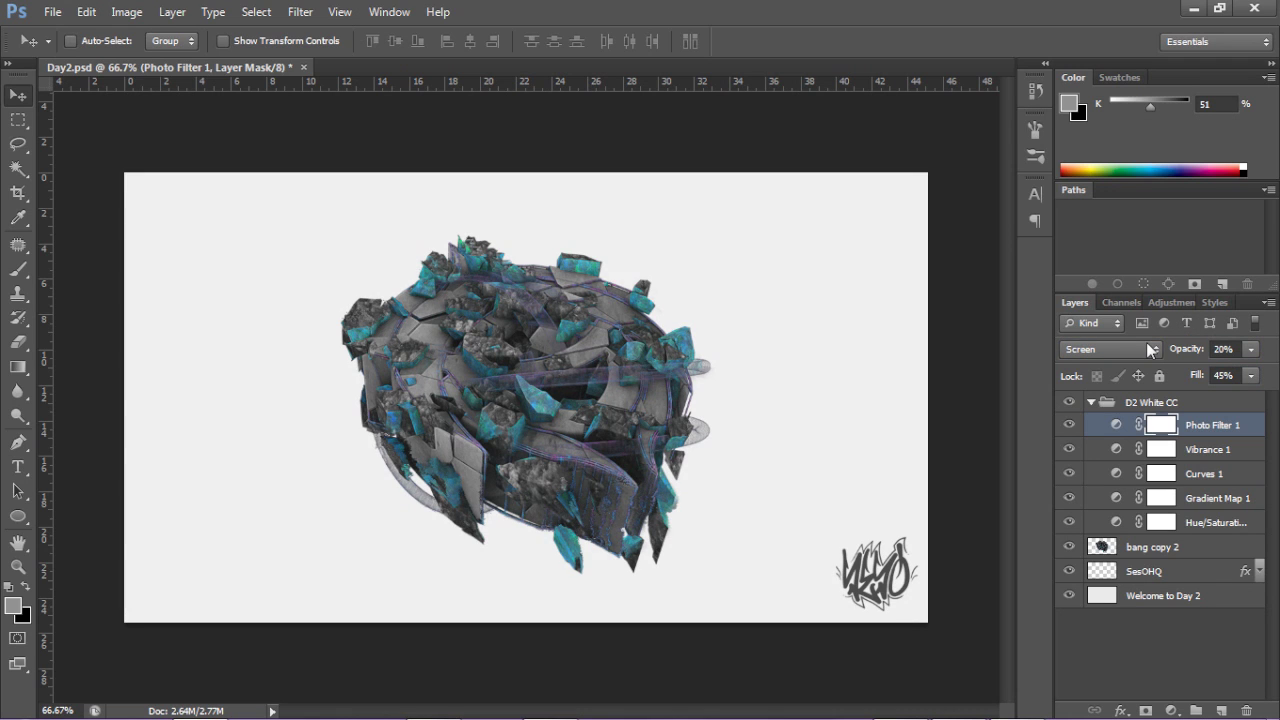
Step: Toggle Photo Filter 1's visibility twice to compare the look
left_click(1069, 425)
left_click(1069, 425)
left_click(1069, 425)
left_click(1069, 425)
left_click(1171, 710)
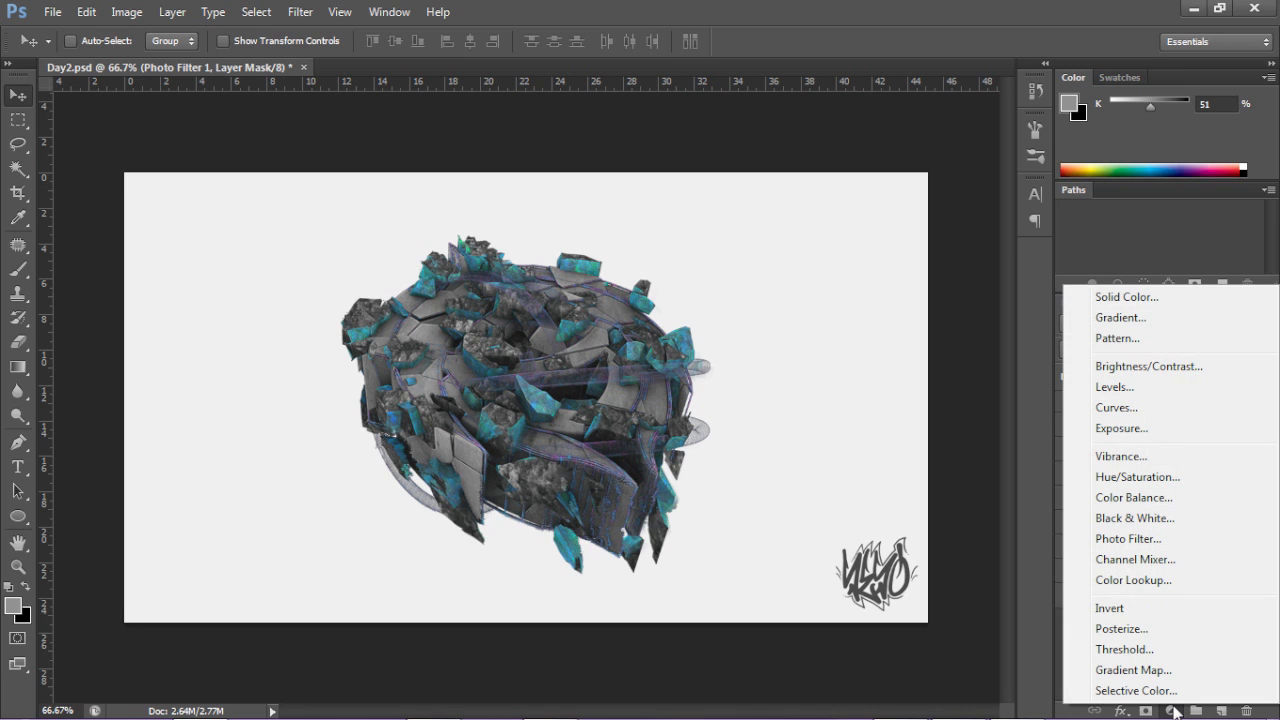
Step: Add a Gradient Map with the blue-to-green preset and set its blend mode to Hue
left_click(1151, 670)
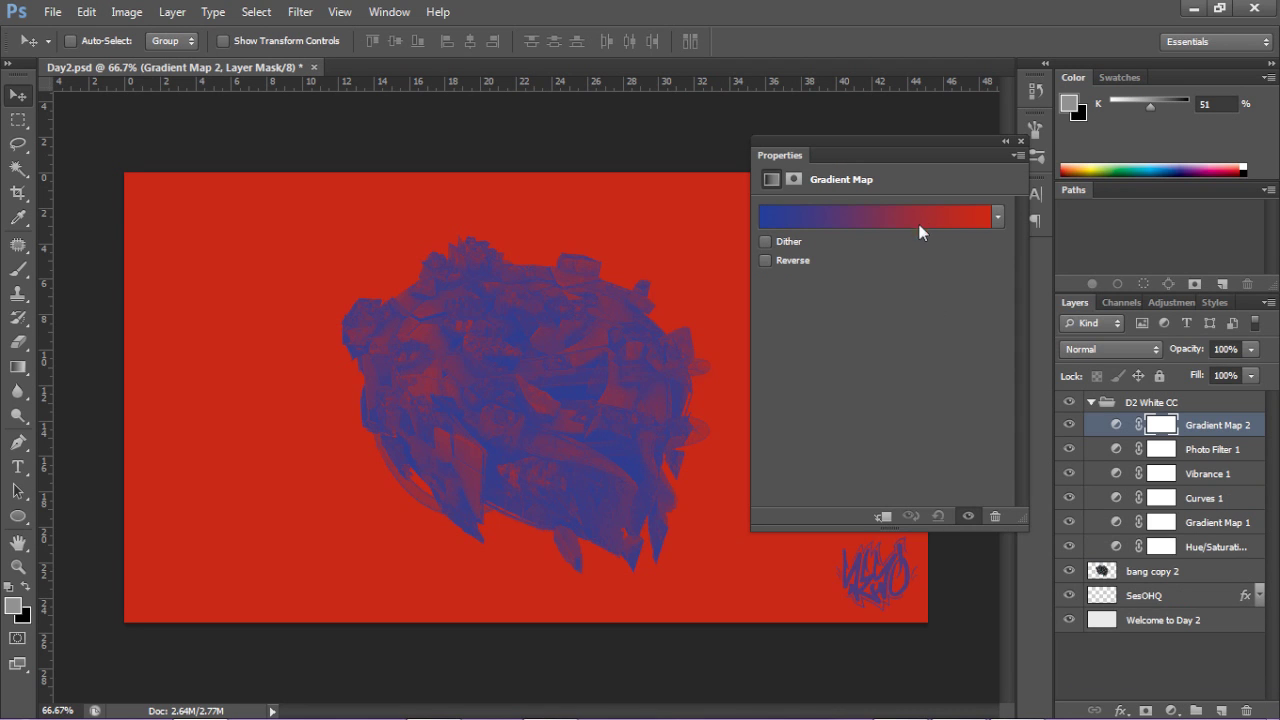
left_click(919, 243)
left_click(1070, 365)
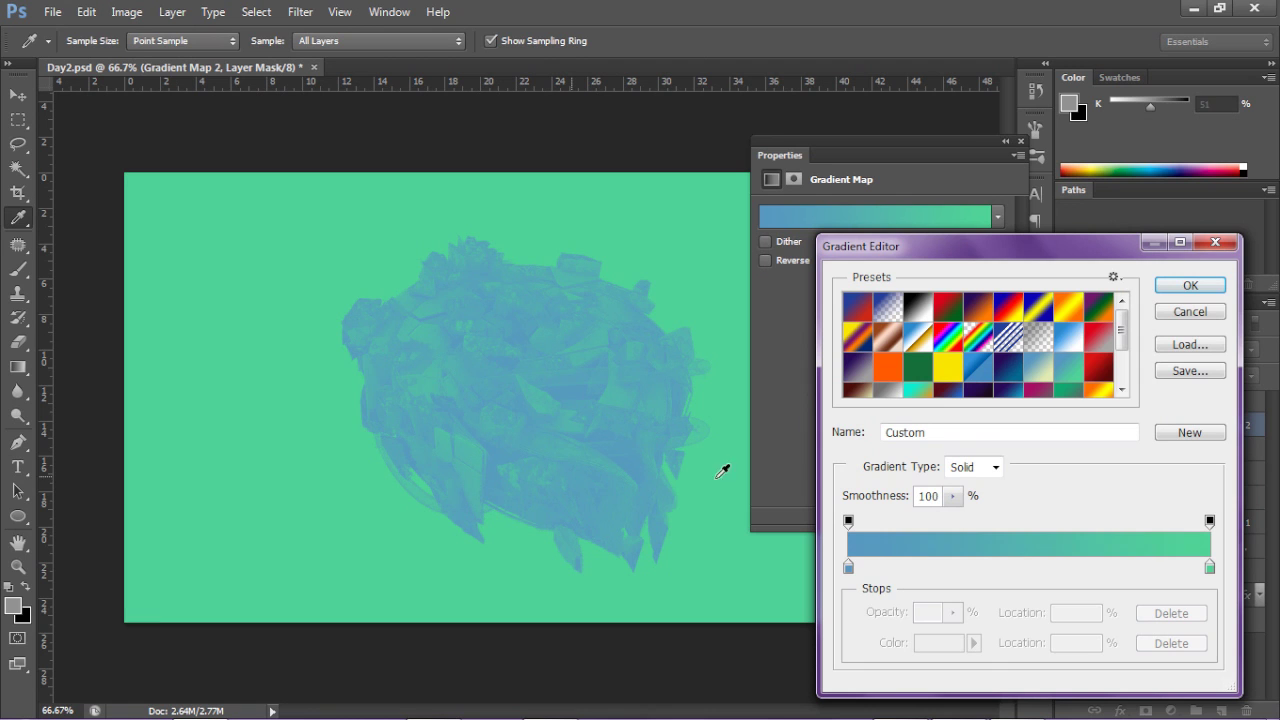
left_click(1190, 285)
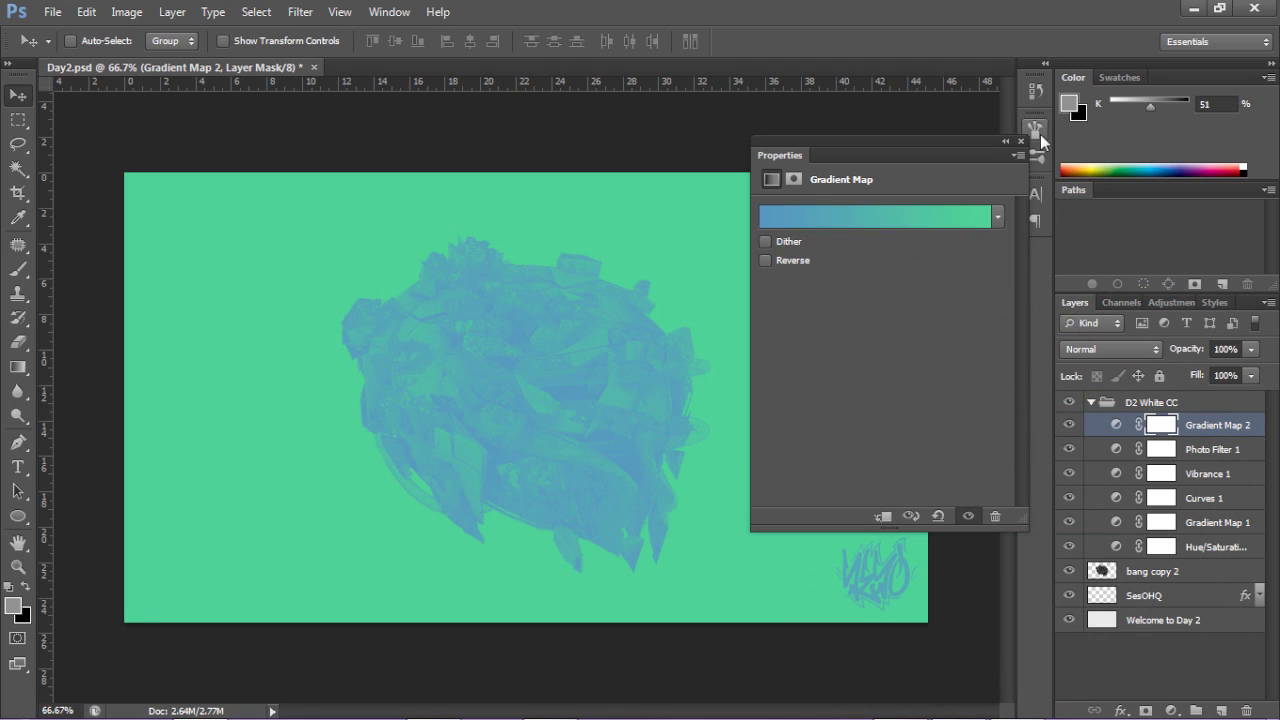
left_click(1019, 142)
left_click(1097, 347)
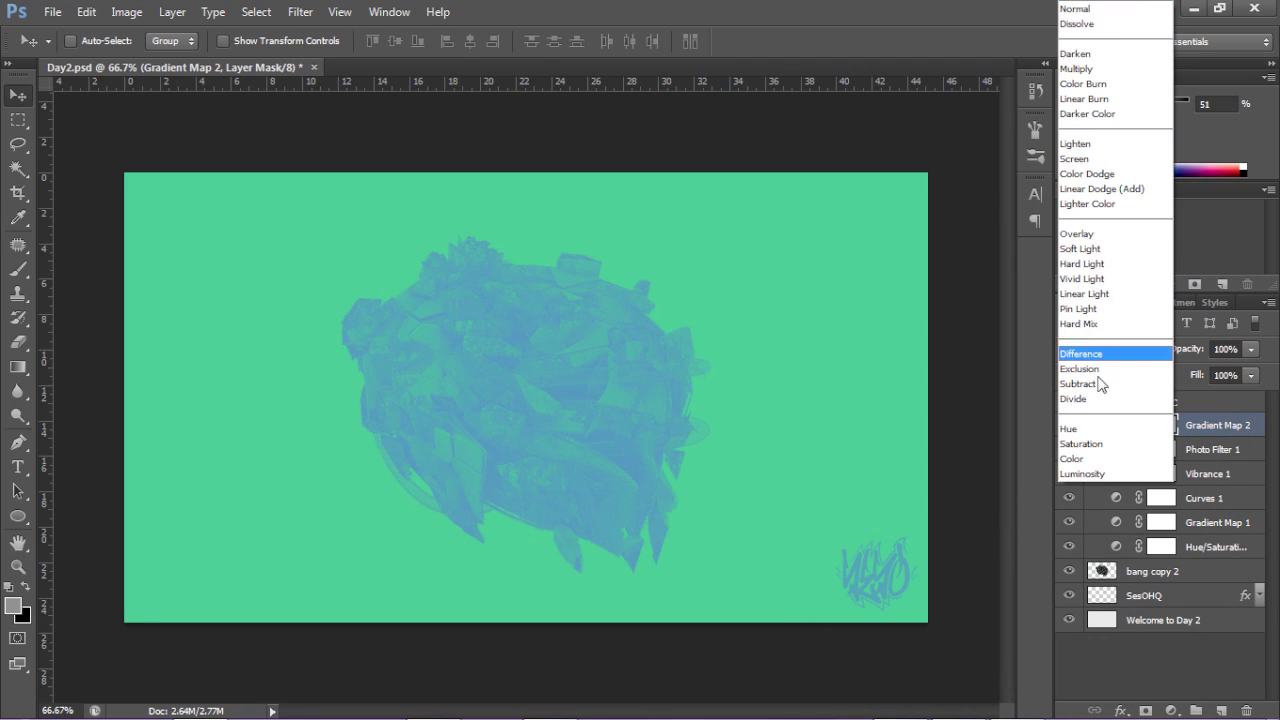
left_click(1084, 430)
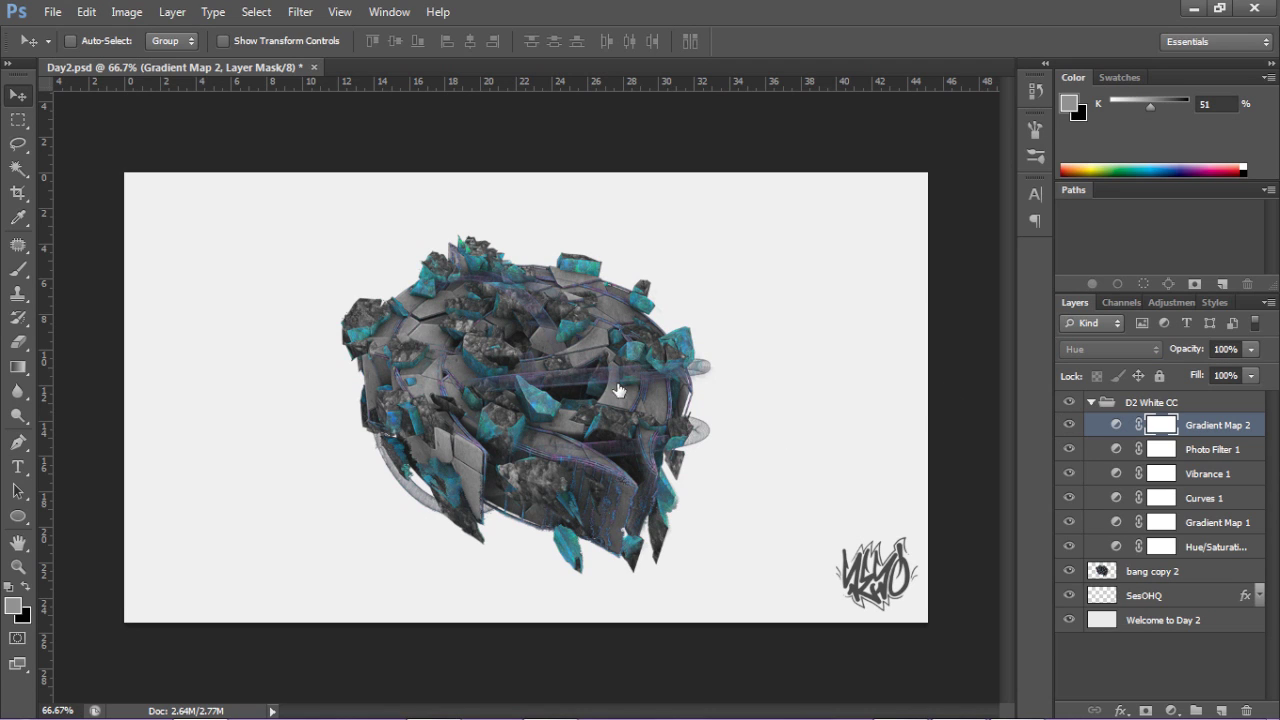
Step: Toggle Gradient Map 2's visibility to compare the teal edge tint
left_click(1069, 425)
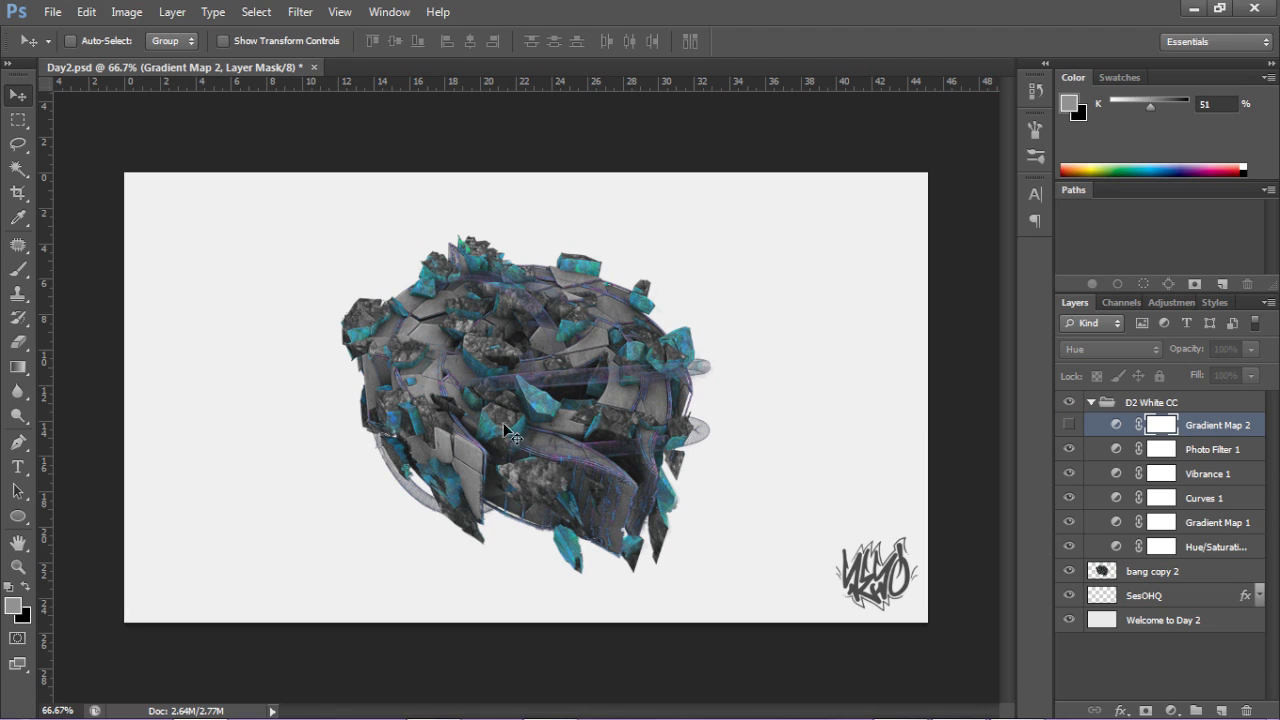
left_click(1069, 425)
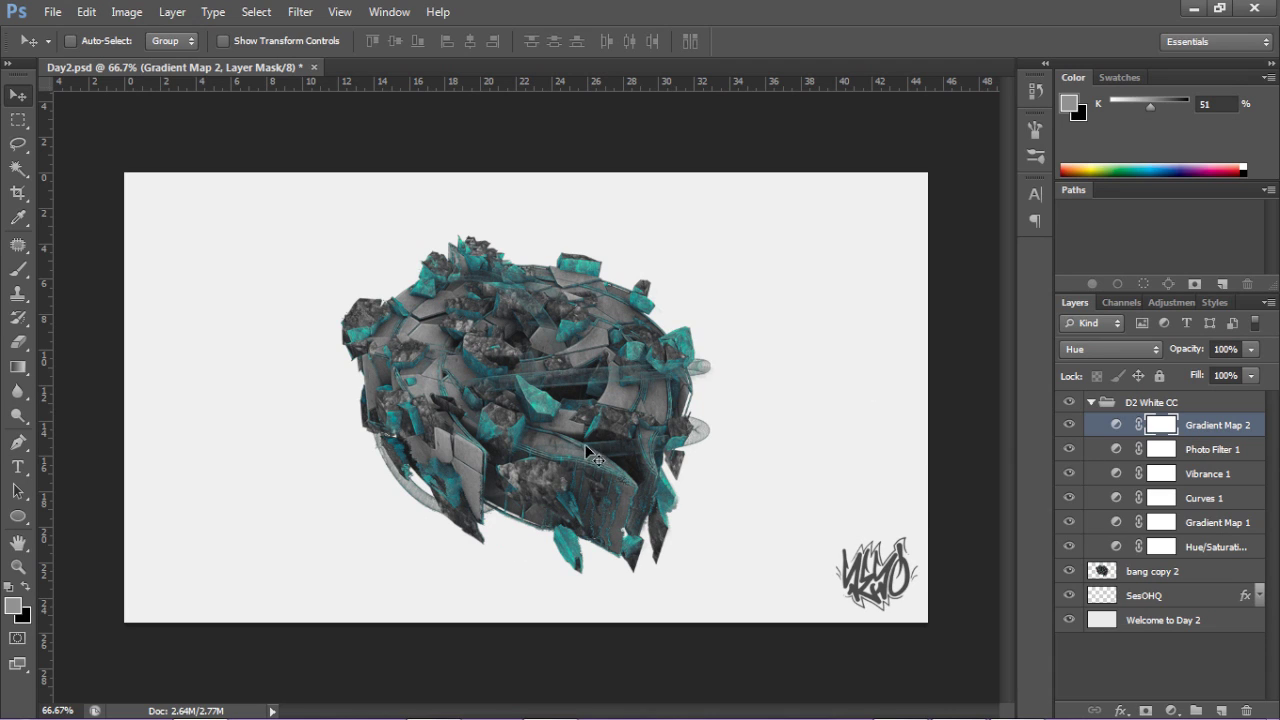
left_click(1069, 425)
left_click(1078, 428)
Step: Add another Gradient Map using the blue-to-green preset gradient
left_click(1171, 711)
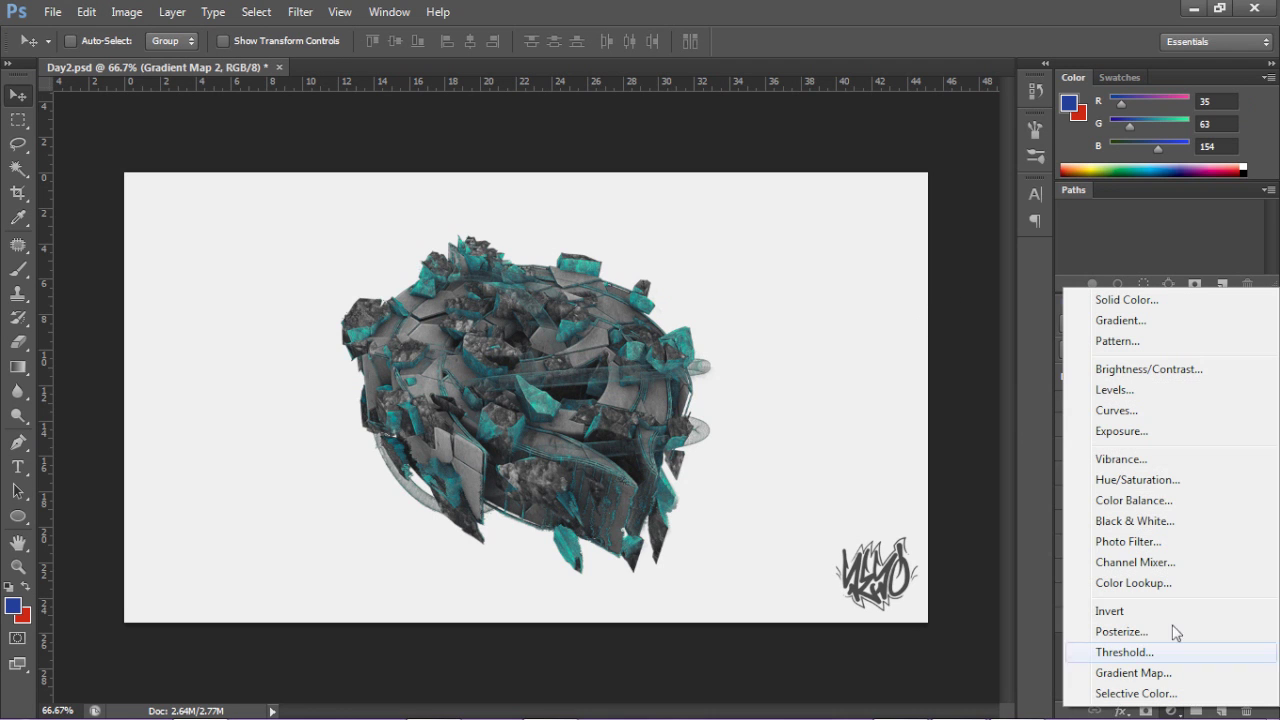
left_click(1140, 672)
left_click(901, 216)
left_click(1067, 368)
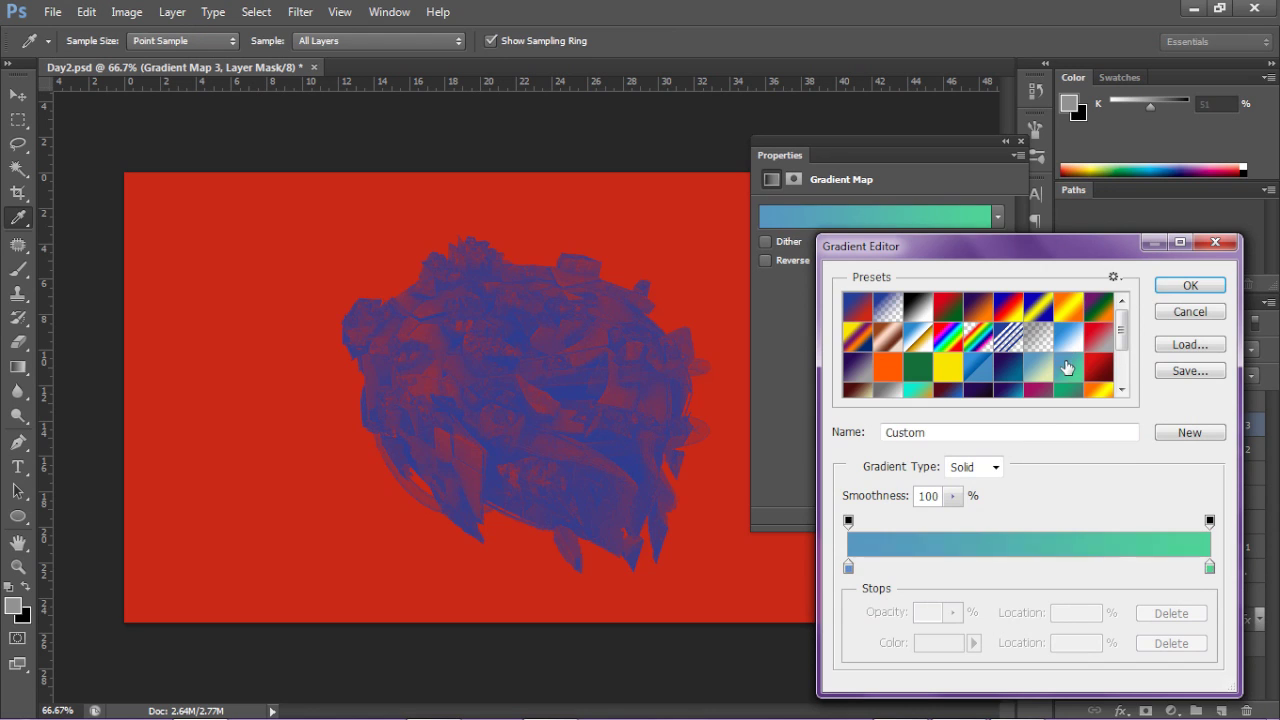
left_click(1185, 286)
left_click(1006, 142)
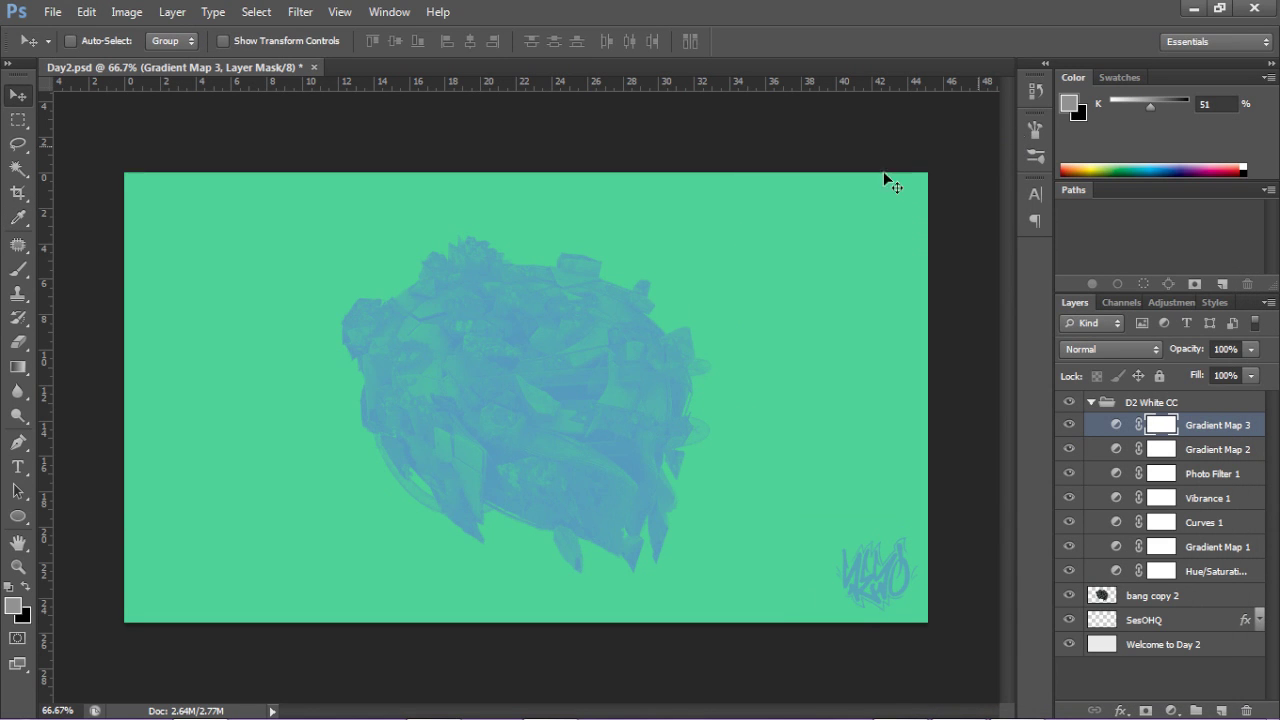
Step: Blend Gradient Map 3 in Overlay at 35% opacity and 35% fill
left_click(1067, 349)
left_click(1083, 238)
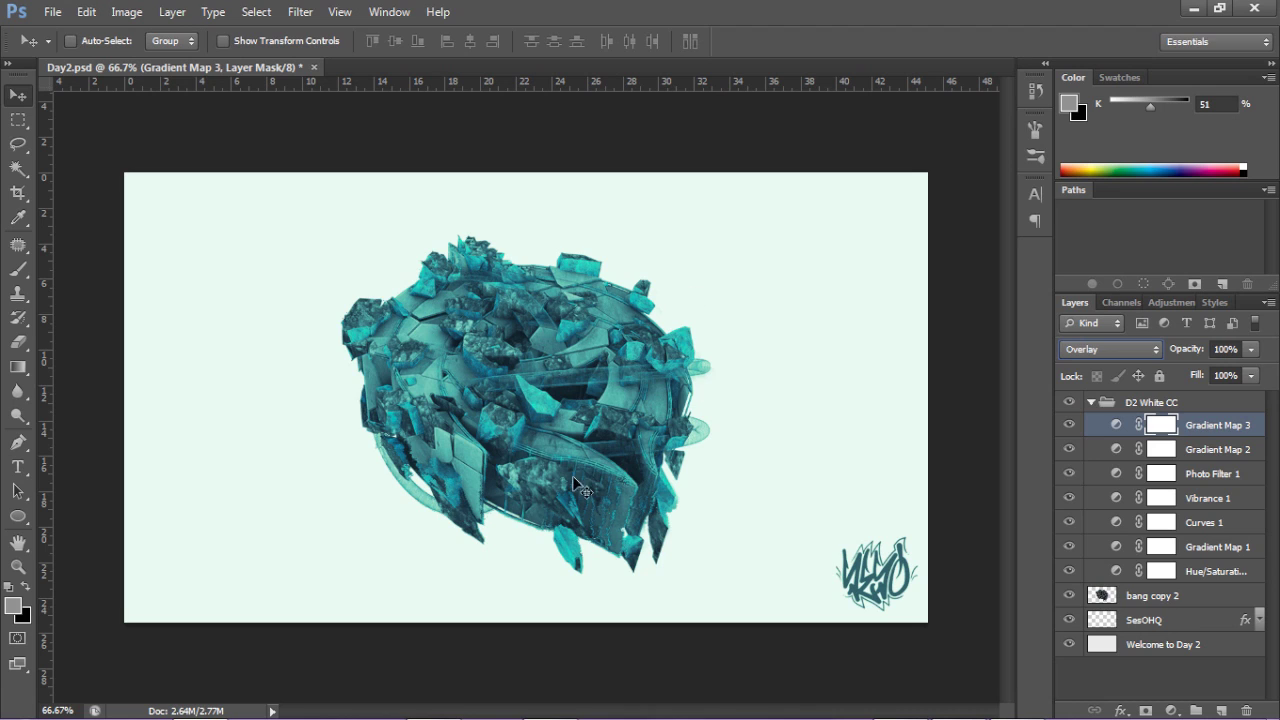
left_click(1238, 349)
type("25")
key("Tab")
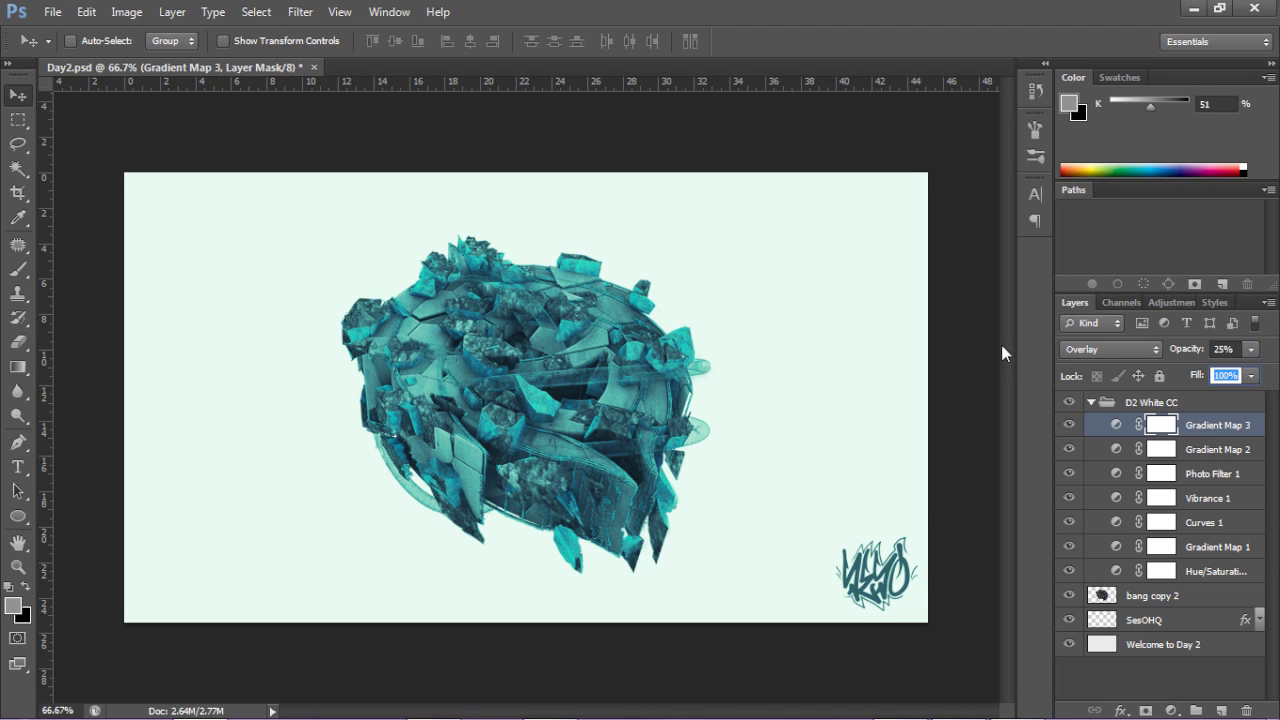
type("35")
key("Return")
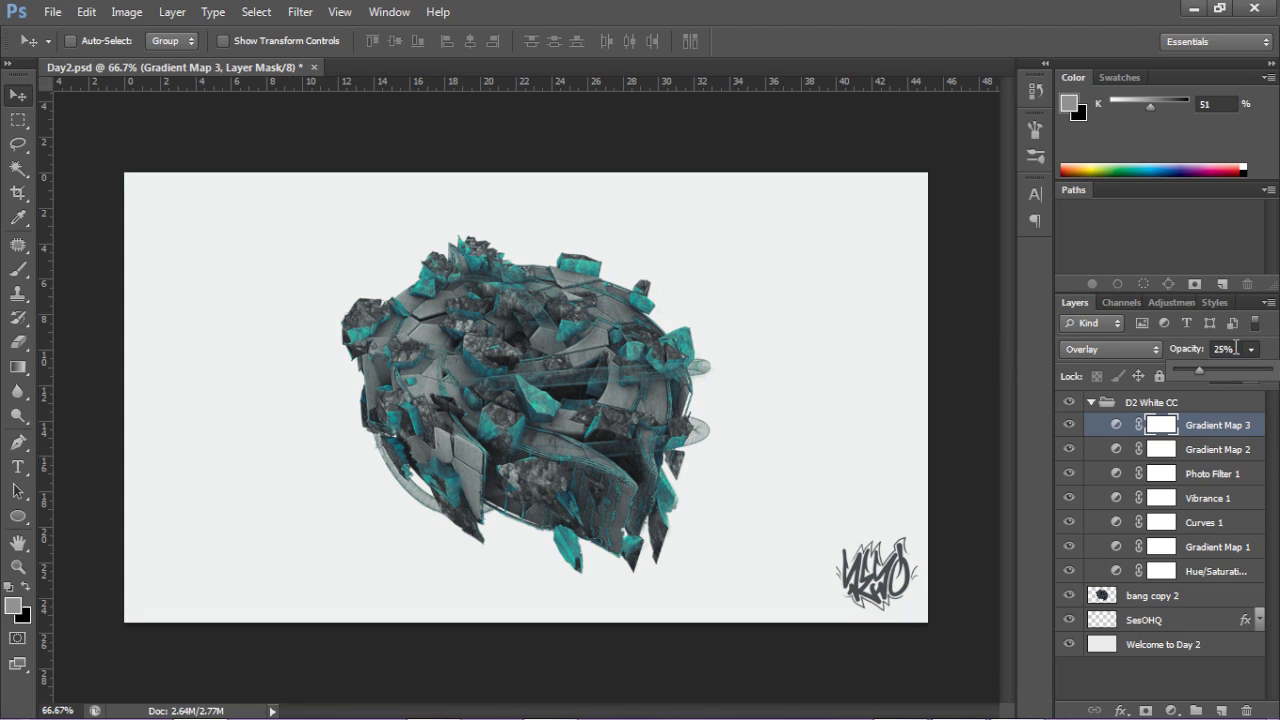
key("3")
key("5")
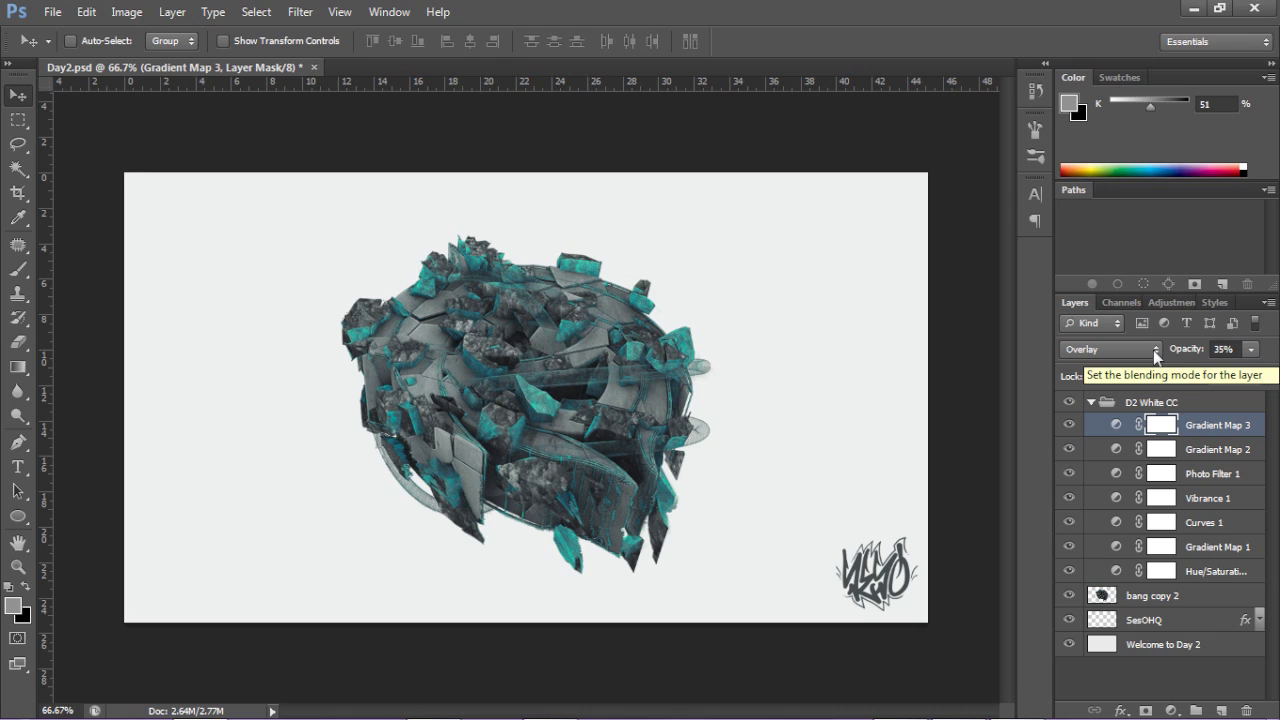
Step: Toggle Gradient Map 3's visibility to compare, then add a new empty layer
left_click(1069, 425)
left_click(1069, 427)
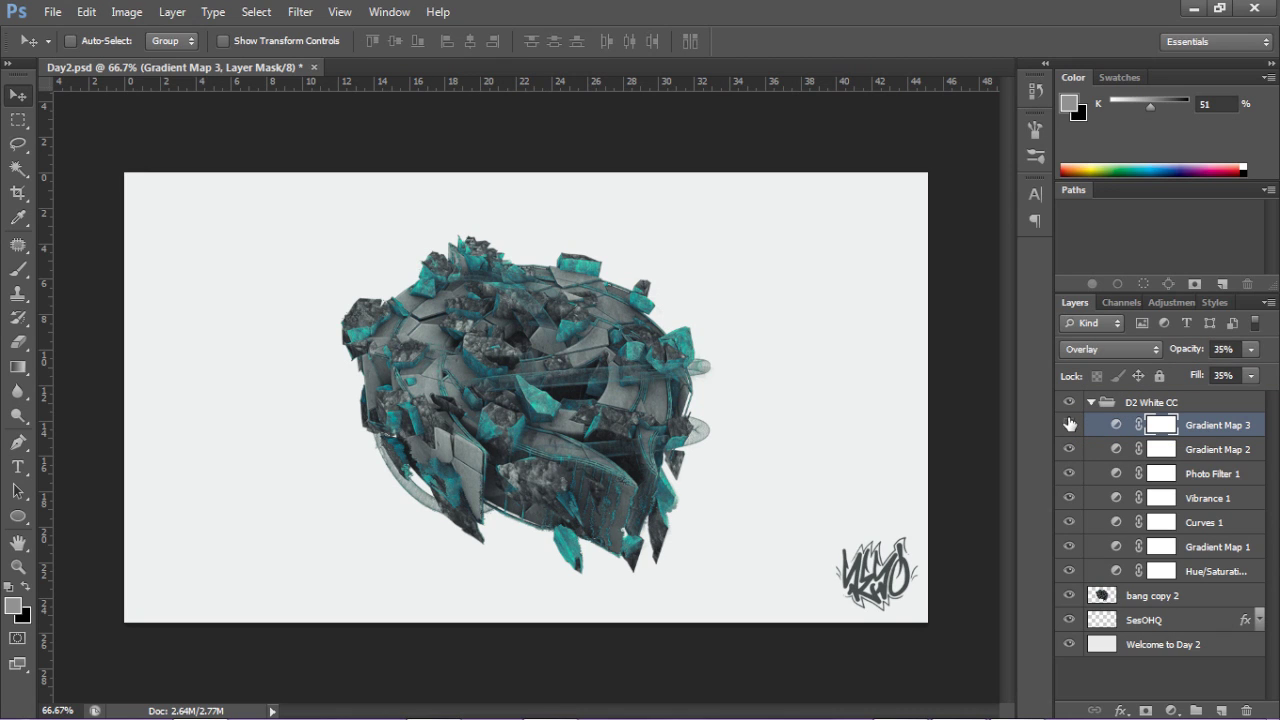
left_click(1069, 426)
left_click(1069, 426)
left_click(1221, 710)
right_click(1192, 432)
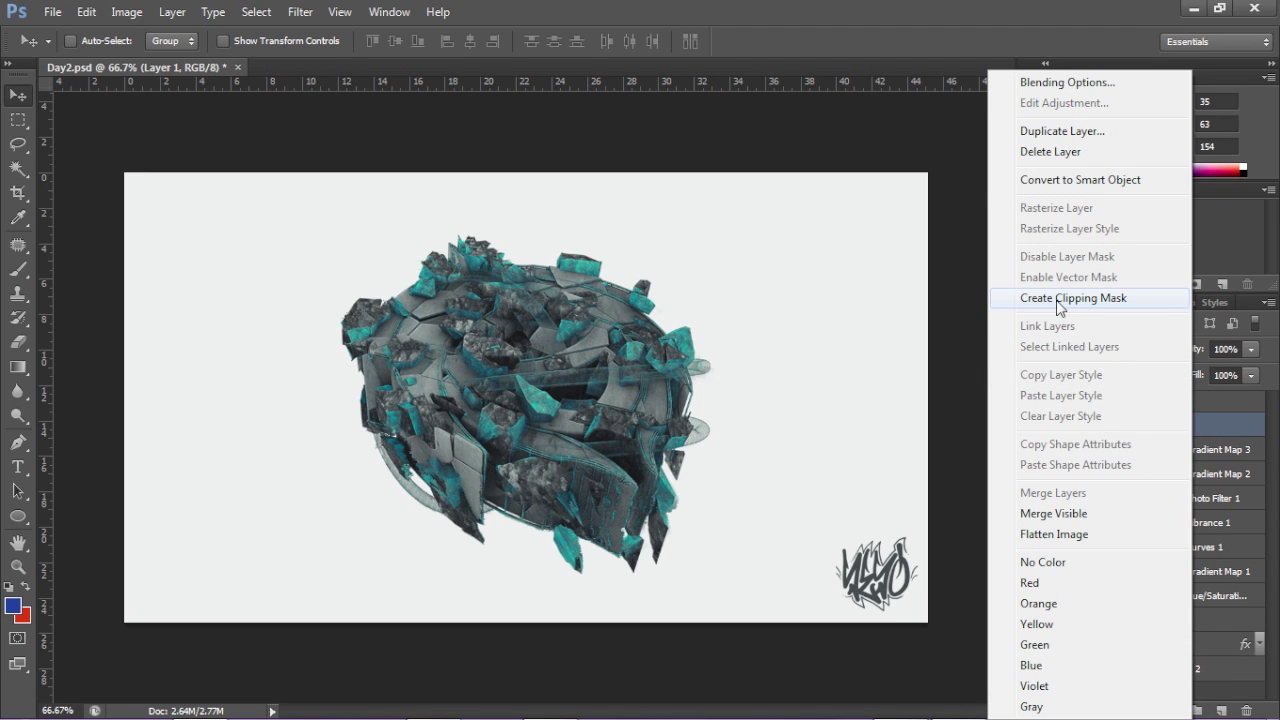
left_click(1058, 300)
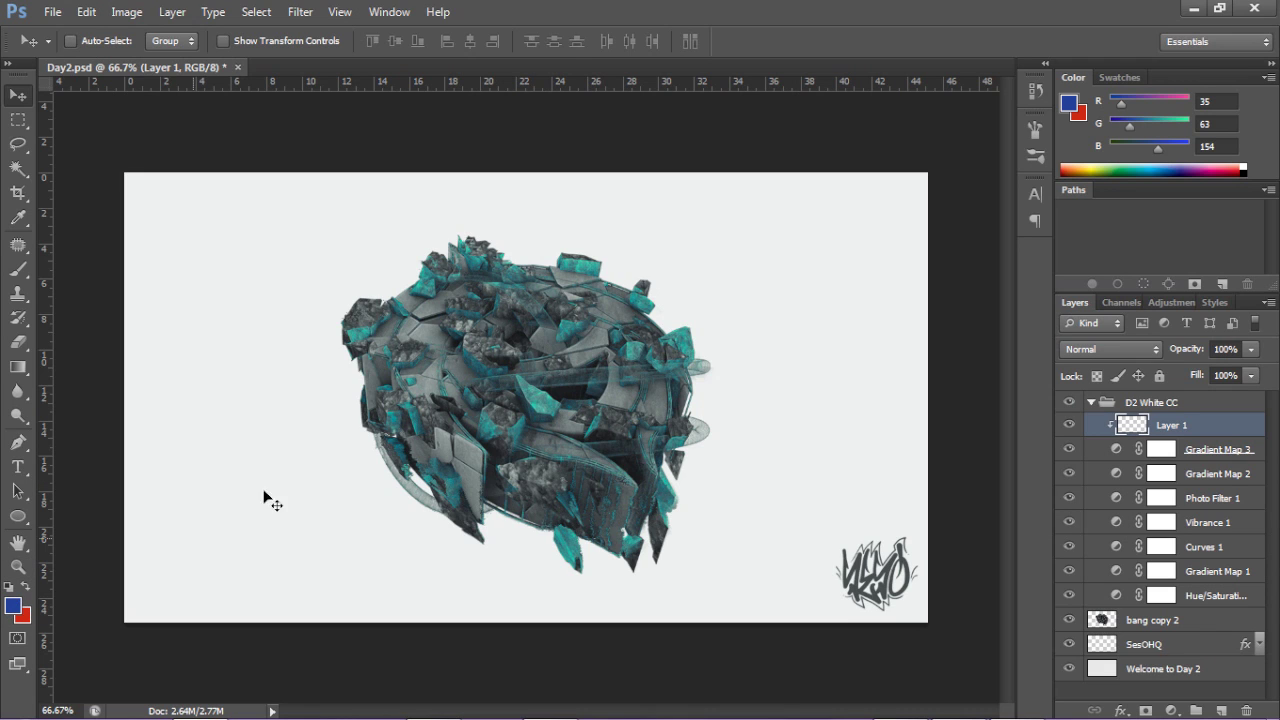
key("b")
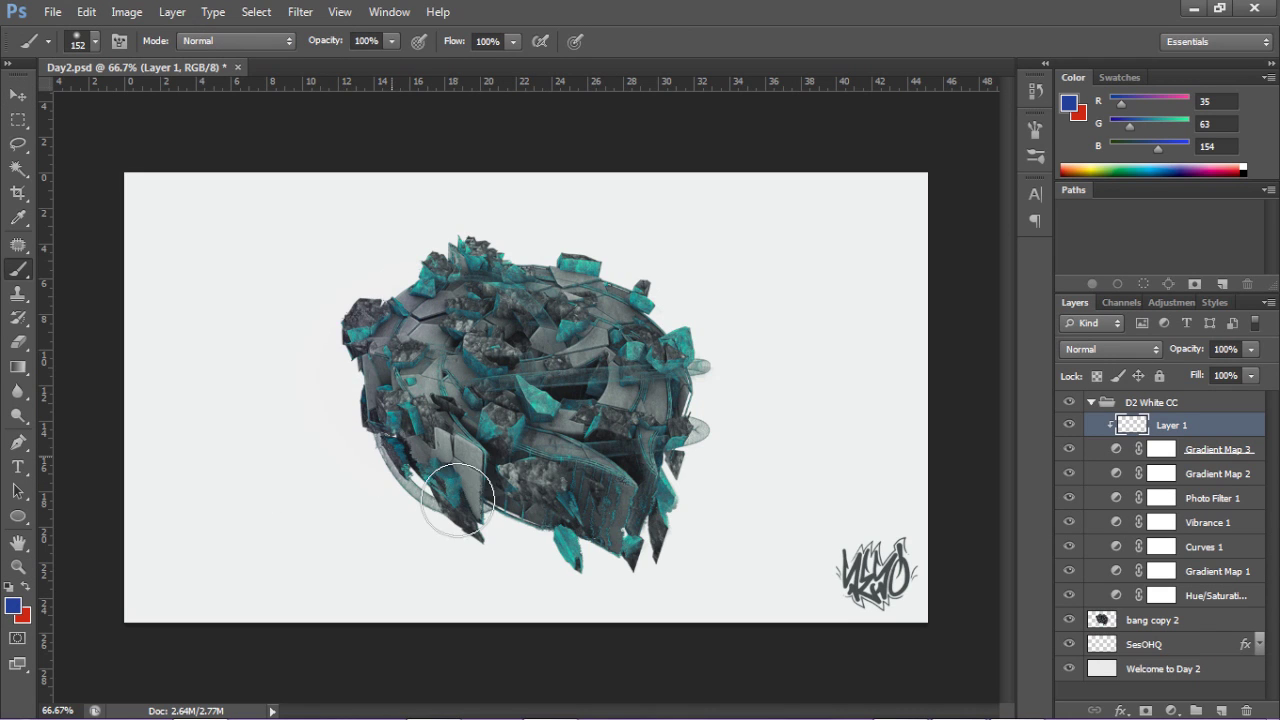
left_click(632, 536)
mouse_move(687, 450)
left_mouse_down()
mouse_move(682, 381)
mouse_move(658, 335)
mouse_move(557, 275)
mouse_move(482, 279)
mouse_move(387, 259)
mouse_move(431, 243)
mouse_move(540, 370)
left_mouse_up()
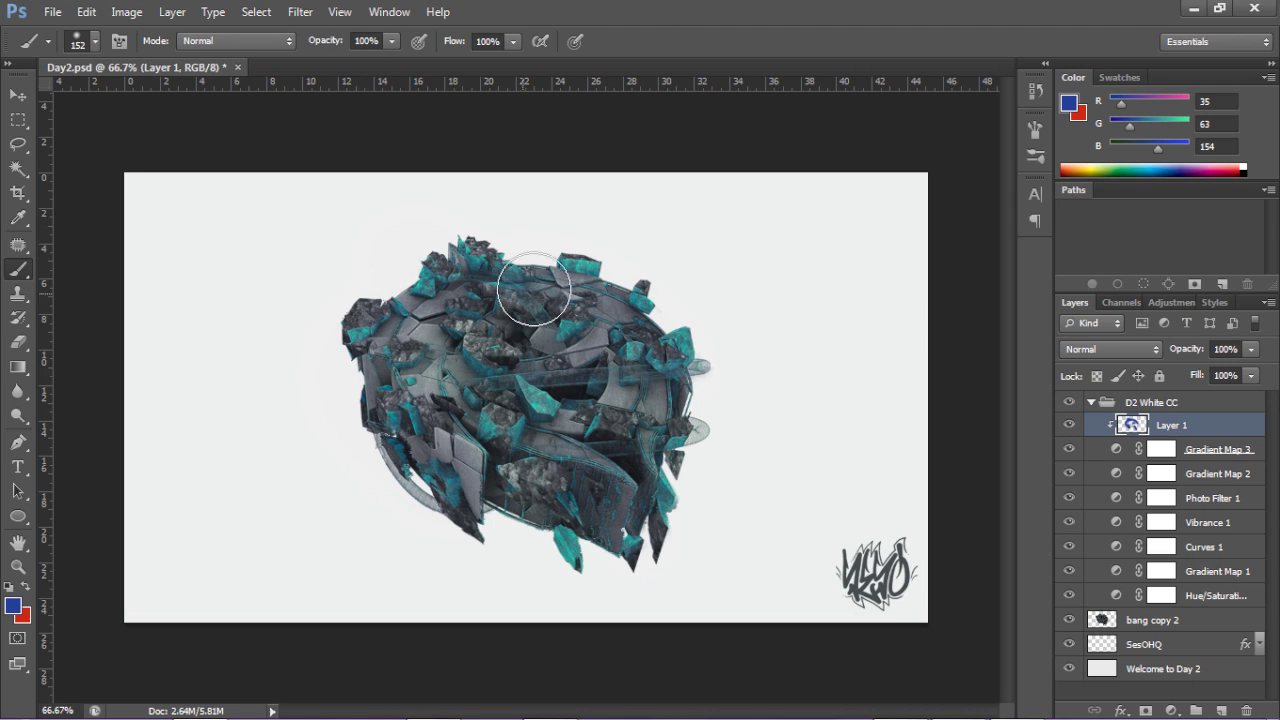
left_click(27, 586)
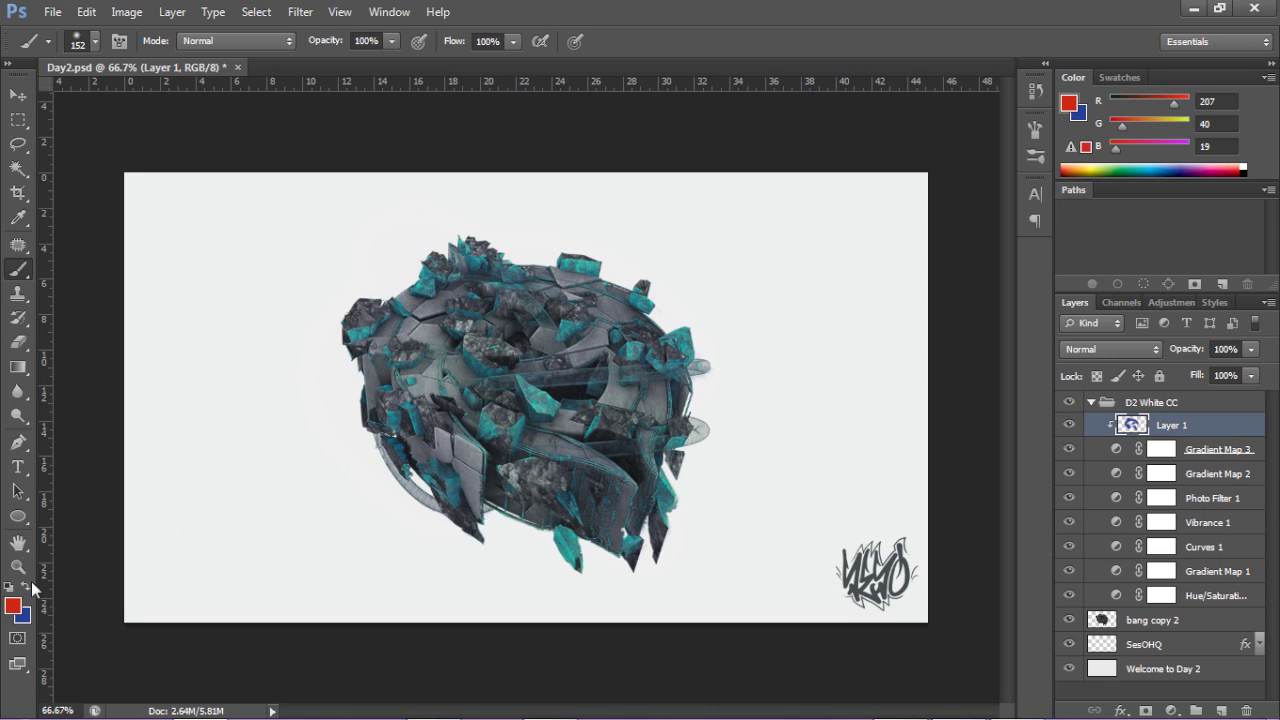
mouse_move(404, 329)
left_mouse_down()
mouse_move(384, 352)
mouse_move(440, 475)
left_mouse_up()
key("e")
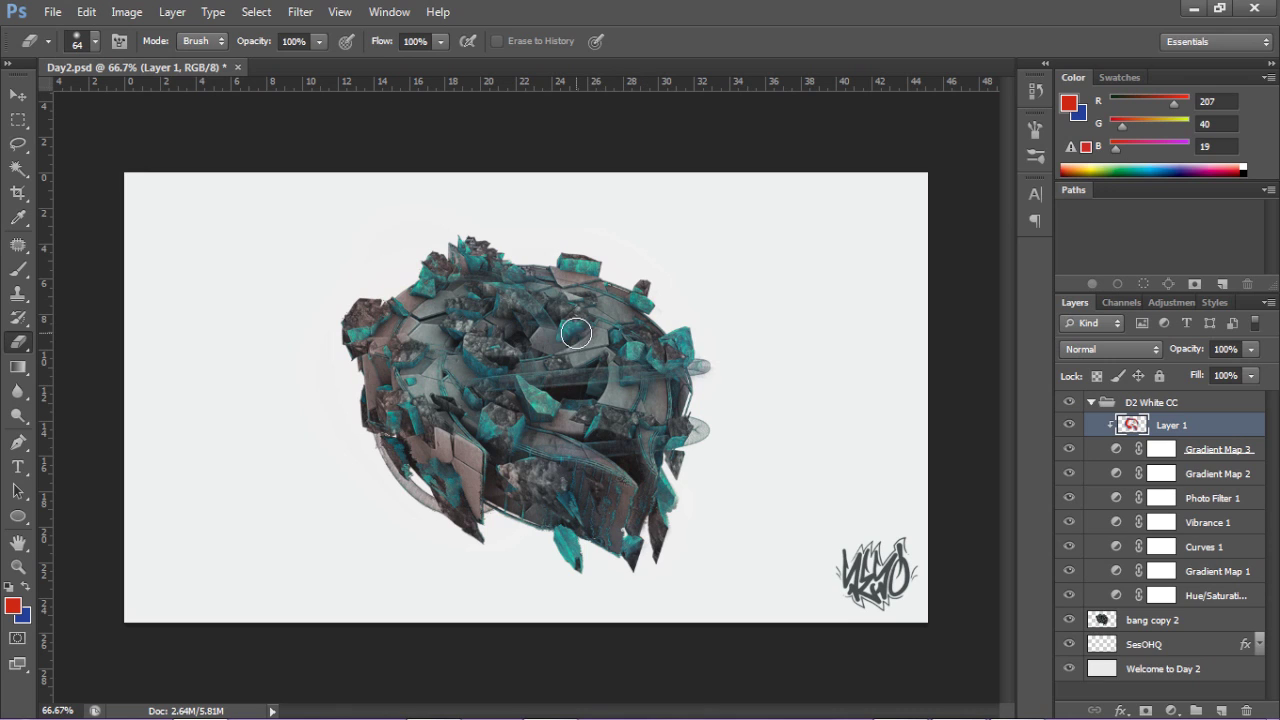
key("v")
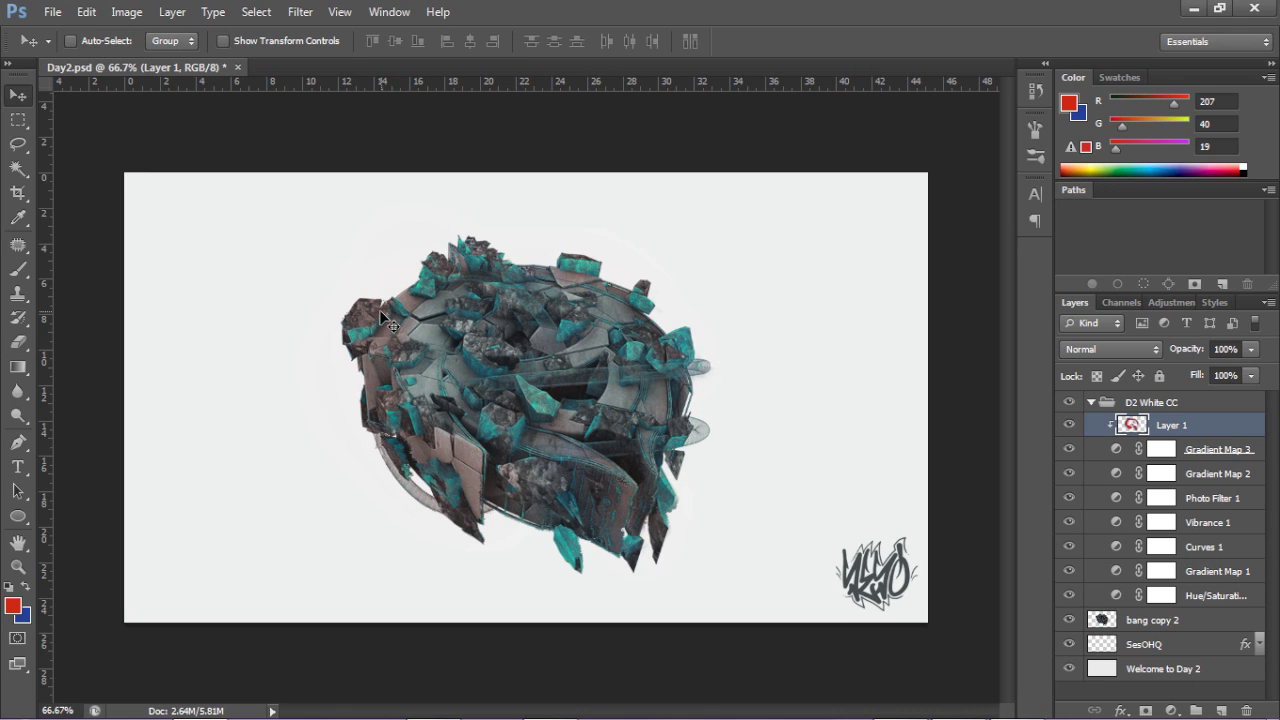
left_click(1108, 349)
left_click(1083, 238)
left_click(1069, 425)
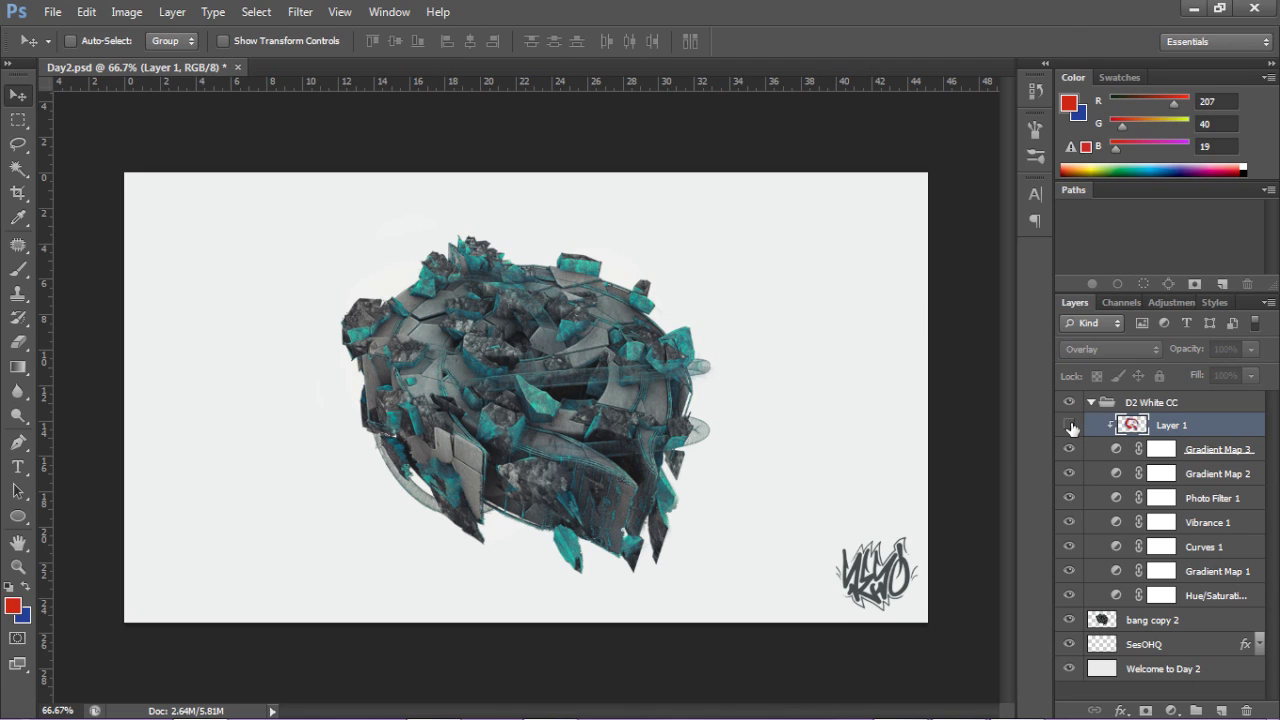
left_click(1070, 426)
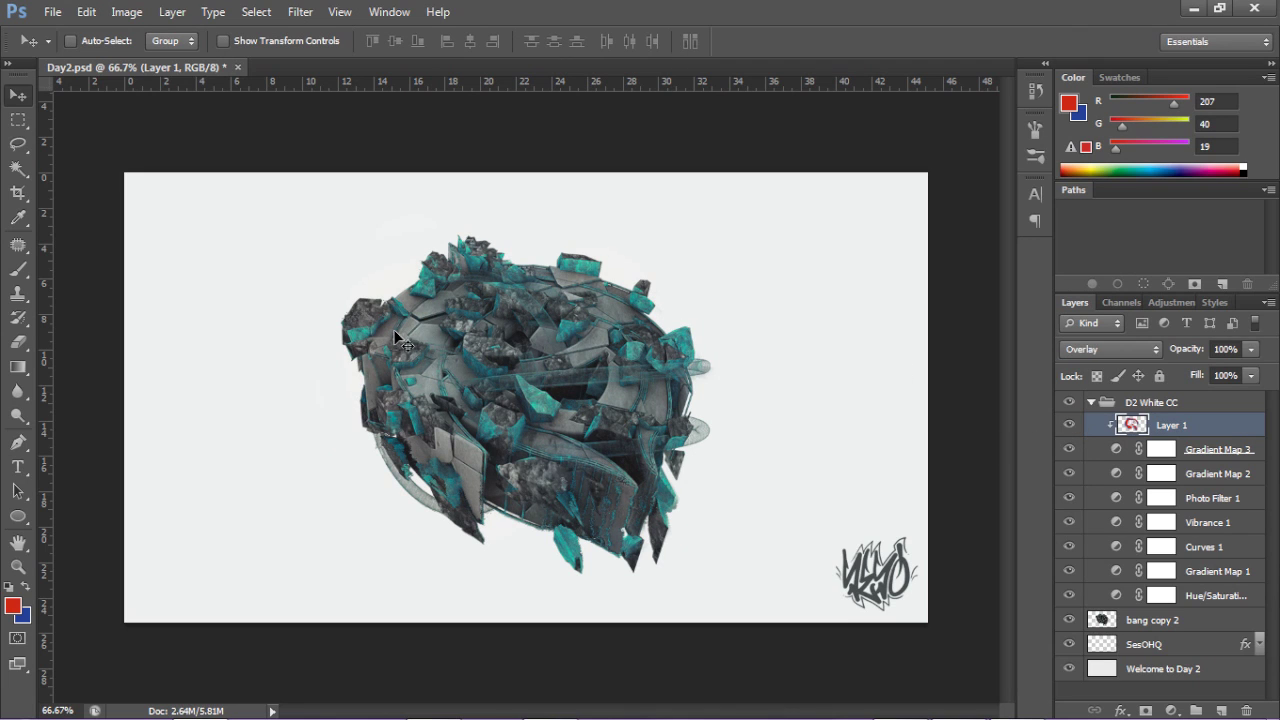
left_click(1066, 426)
left_click(1067, 426)
key("Delete")
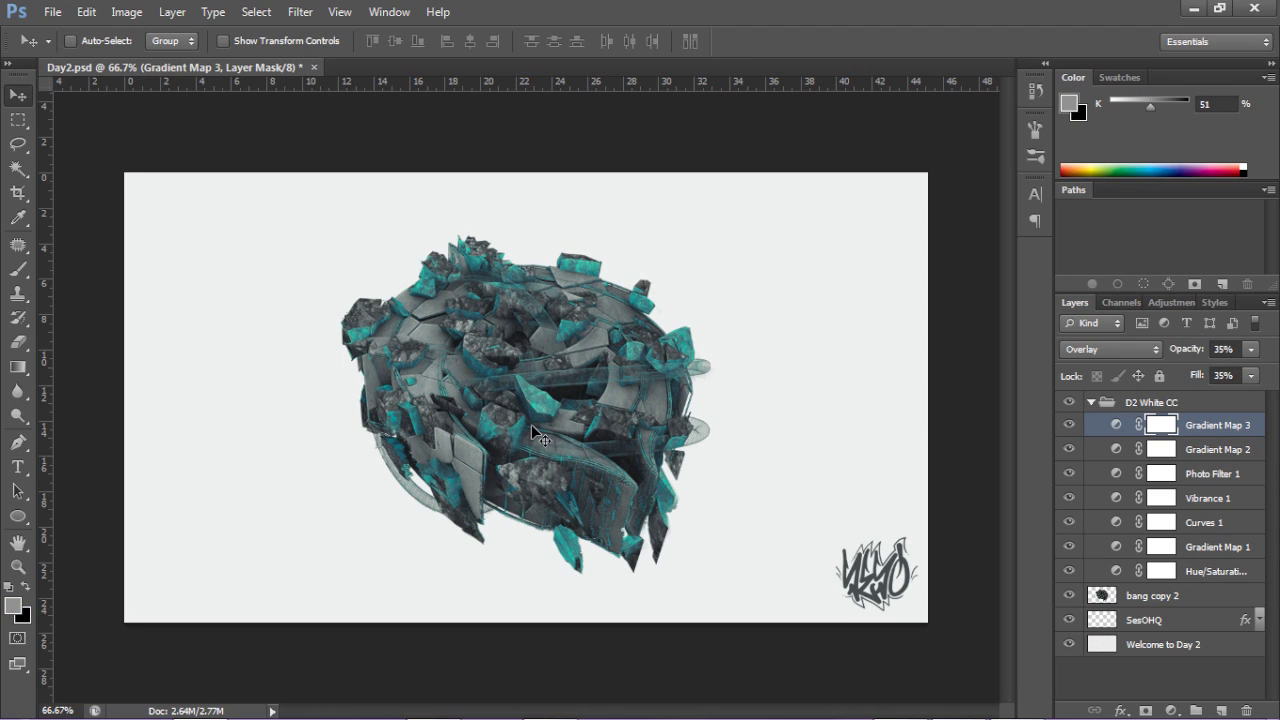
Step: Add a Vibrance adjustment at Vibrance 40 and Saturation 10, close its properties, and keep it visible
left_click(1172, 710)
left_click(1140, 454)
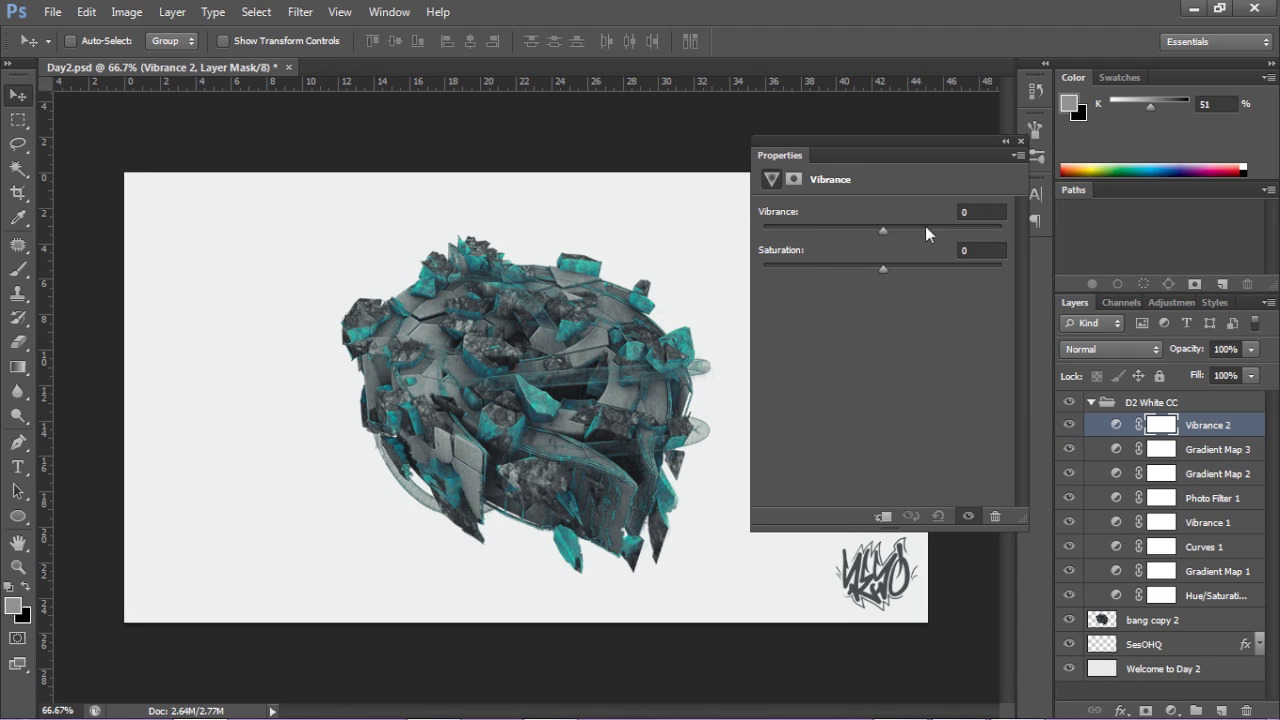
left_click(979, 214)
type("40")
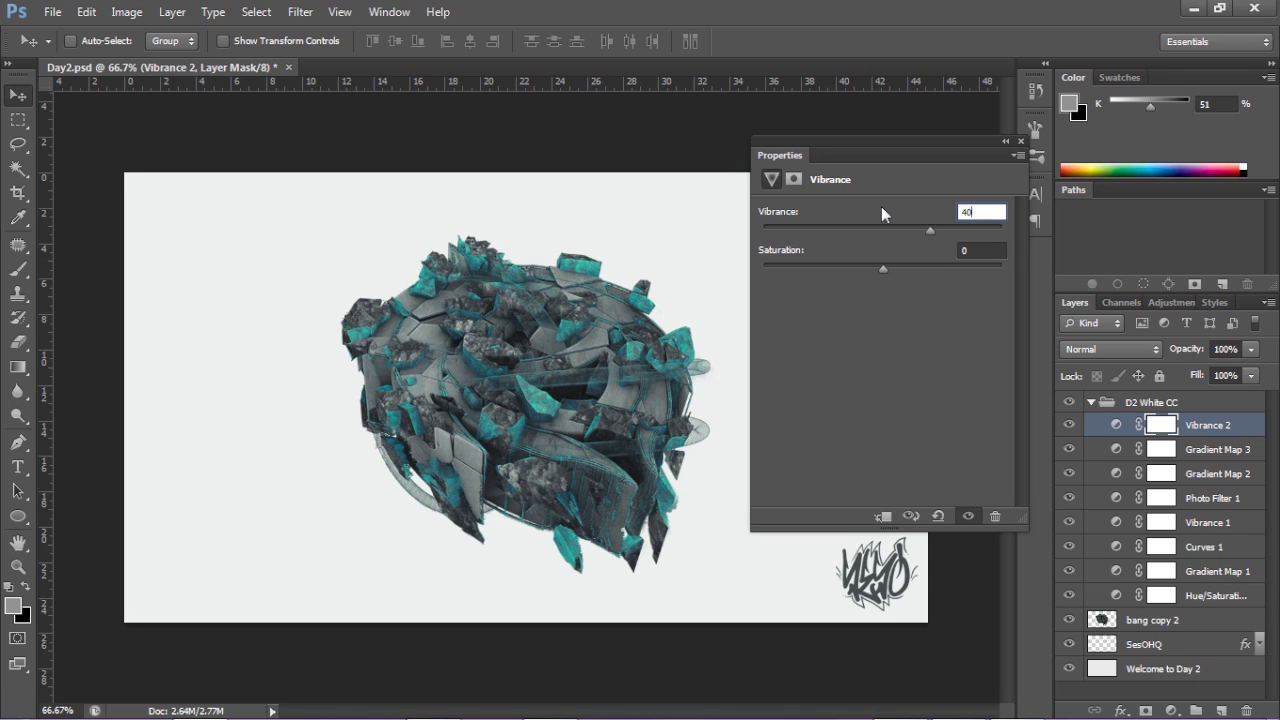
key("Tab")
type("10")
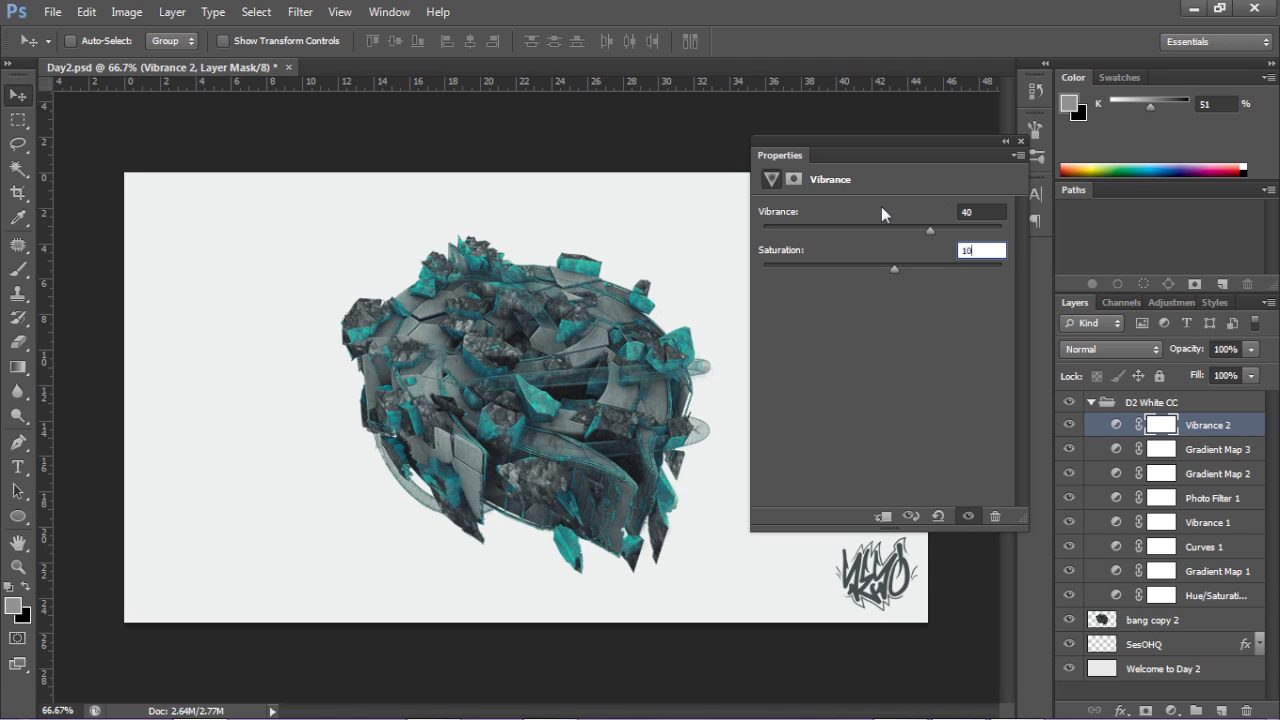
key("Return")
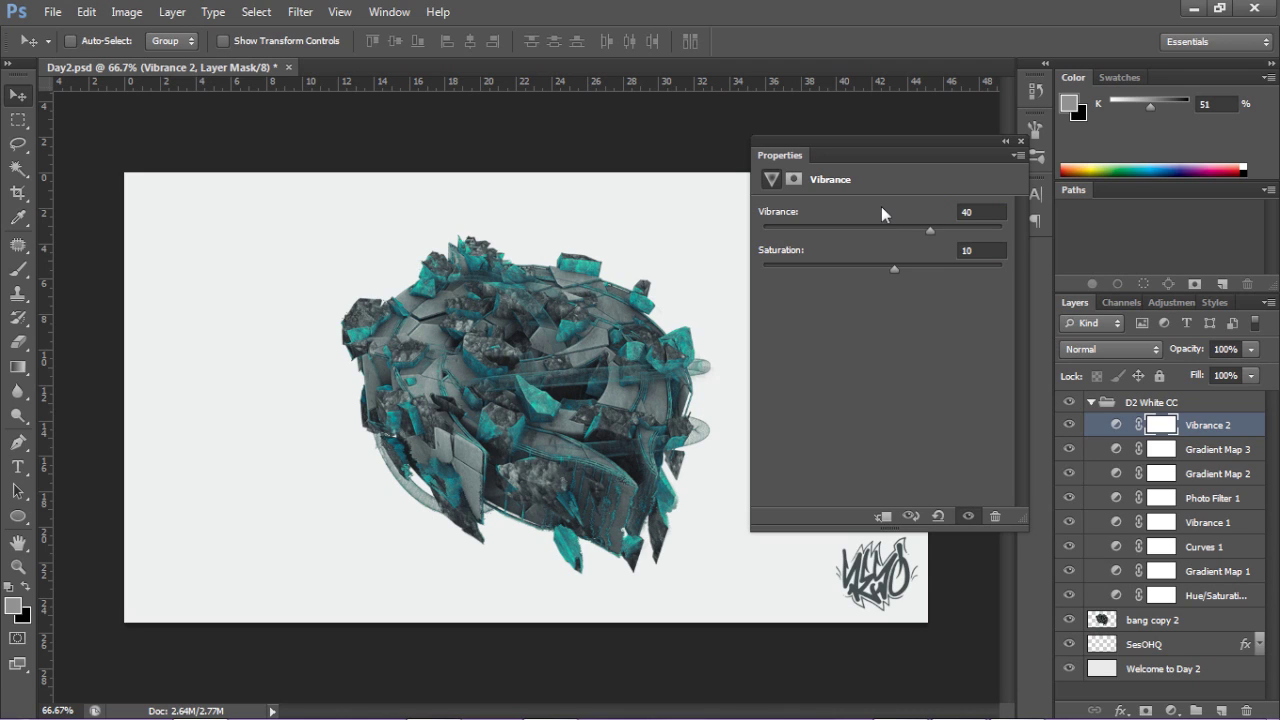
left_click(1020, 141)
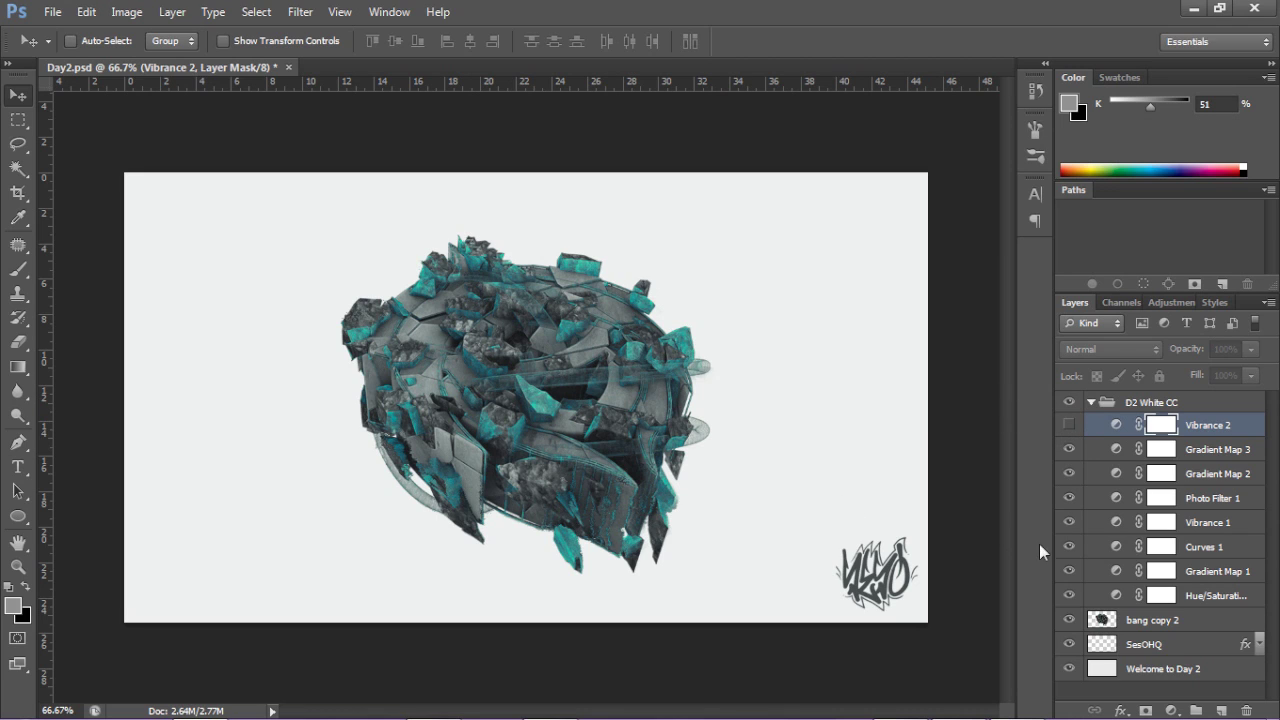
left_click(1064, 425)
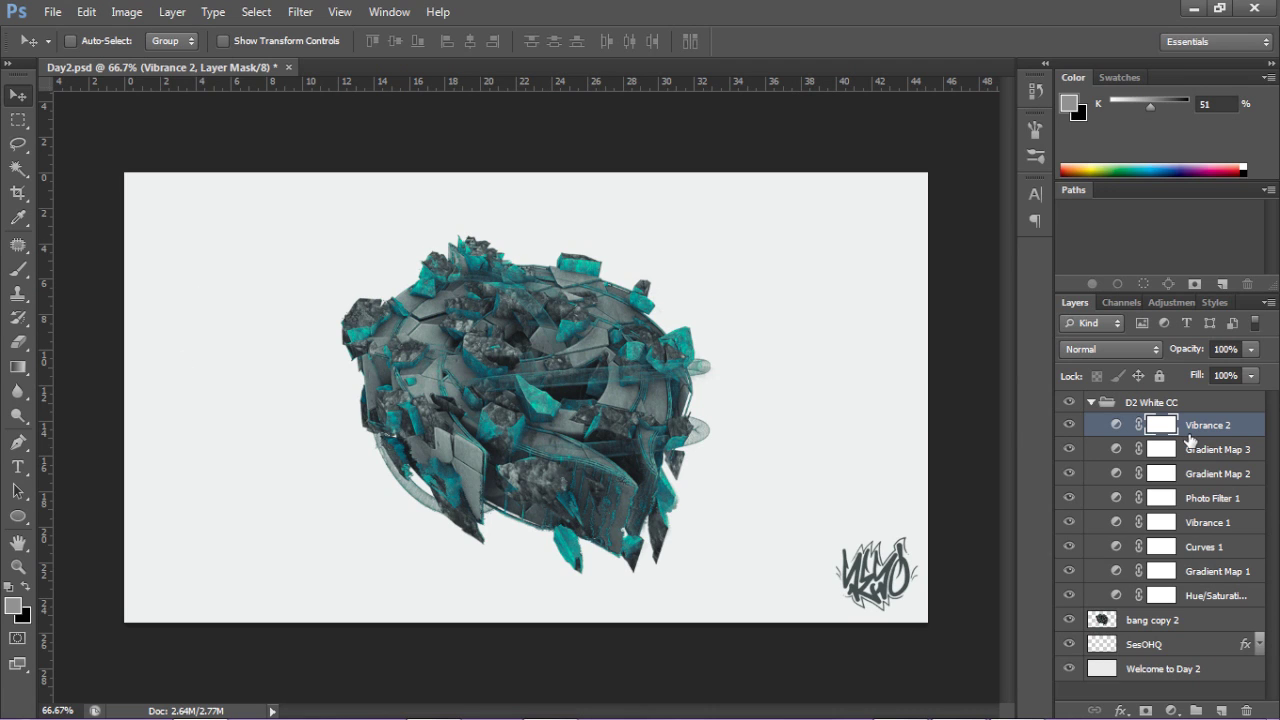
Step: Add a light grey Solid Color fill layer blended in Screen mode
left_click(1171, 710)
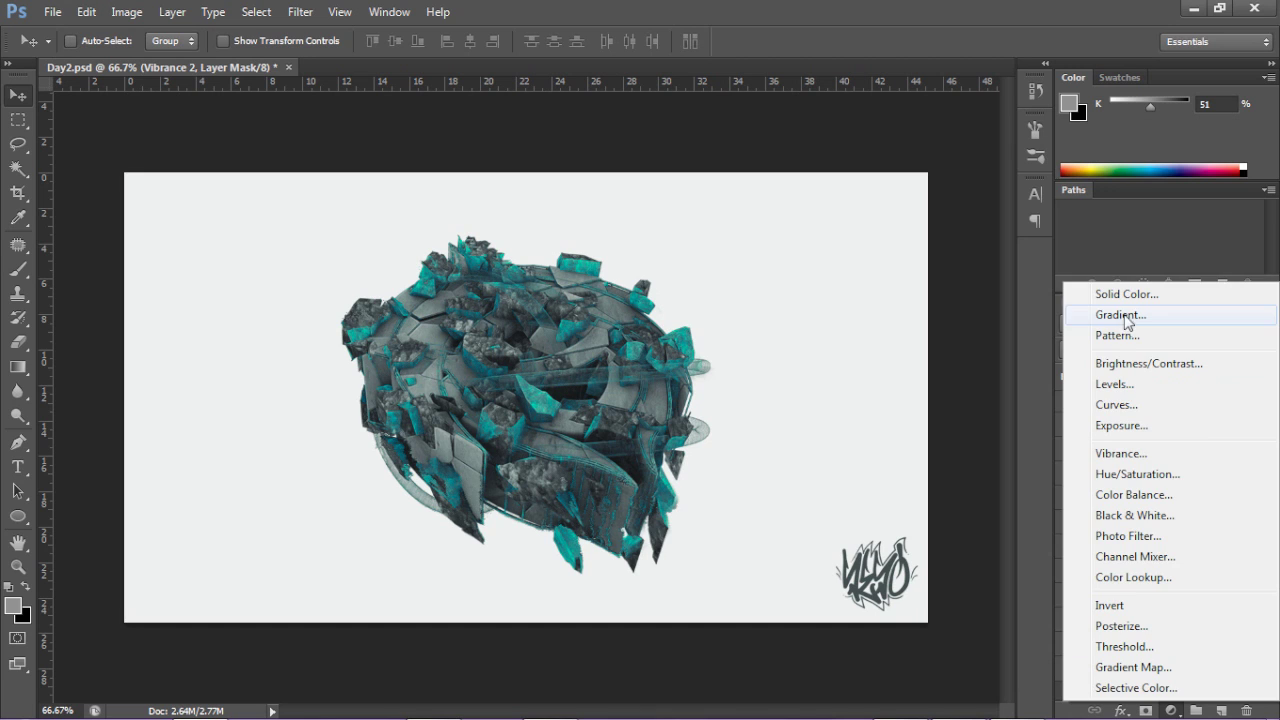
left_click(1100, 289)
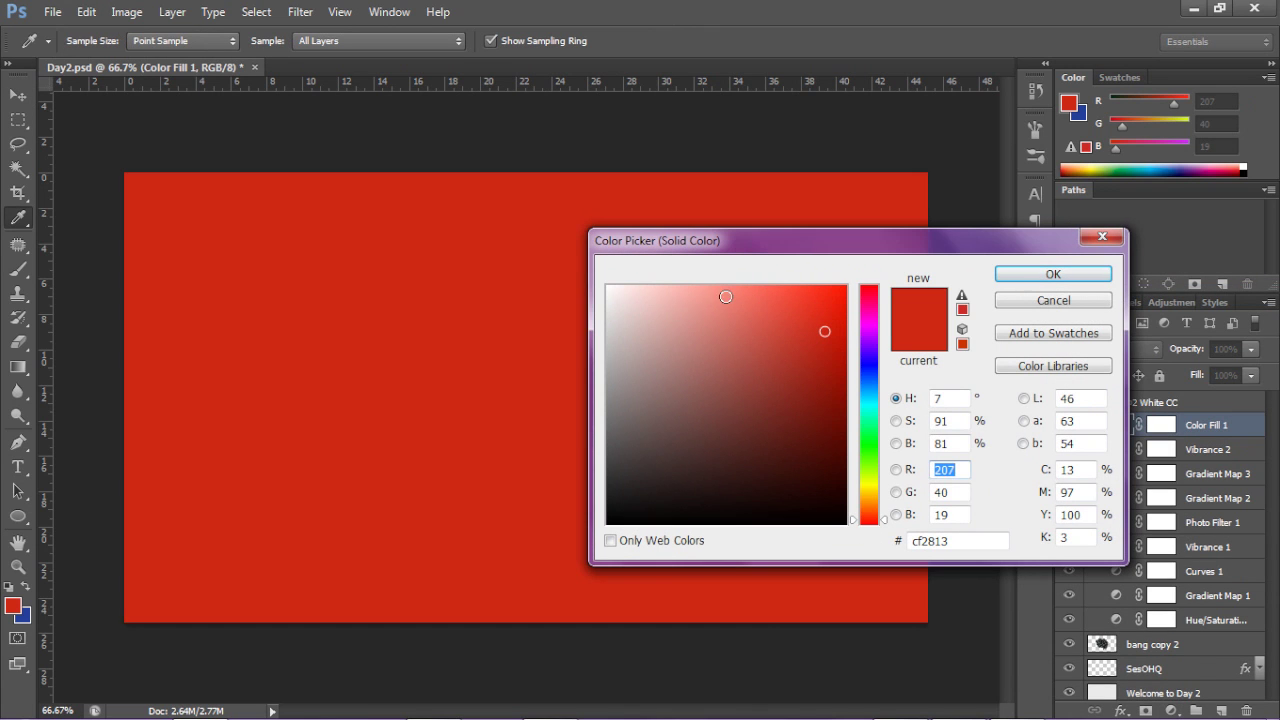
left_click_drag(710, 306, 511, 309)
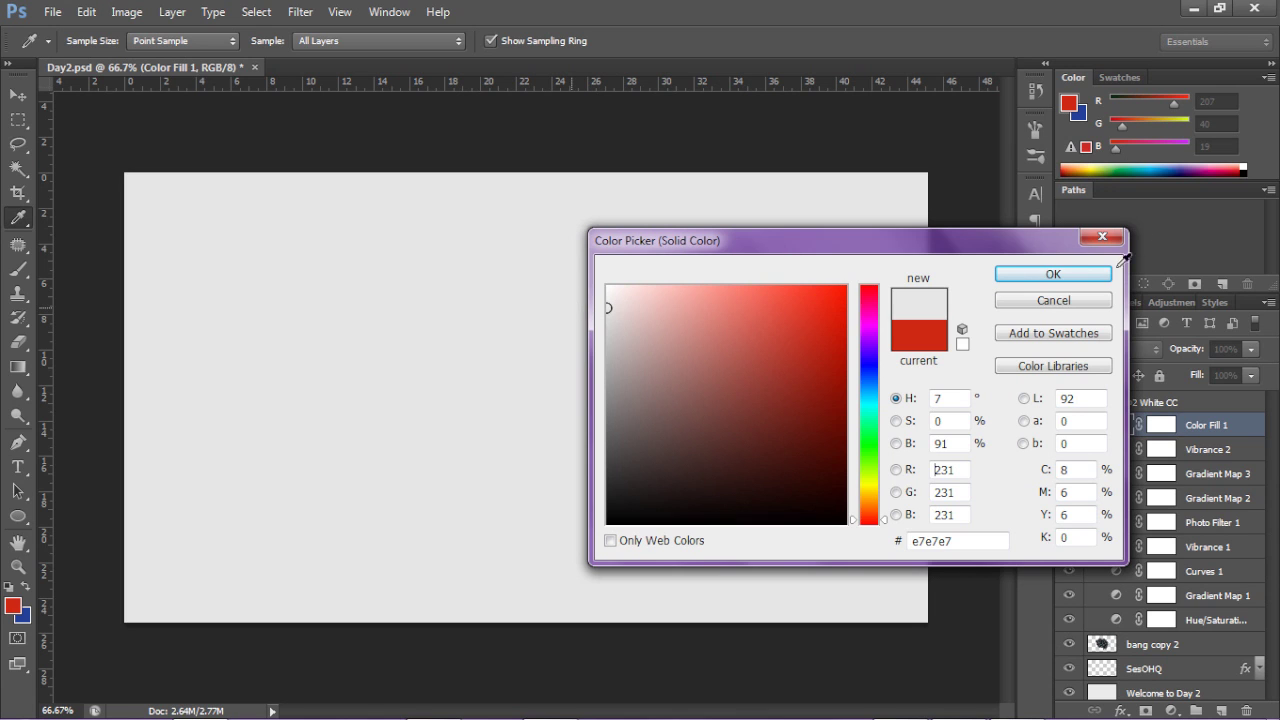
left_click(1072, 275)
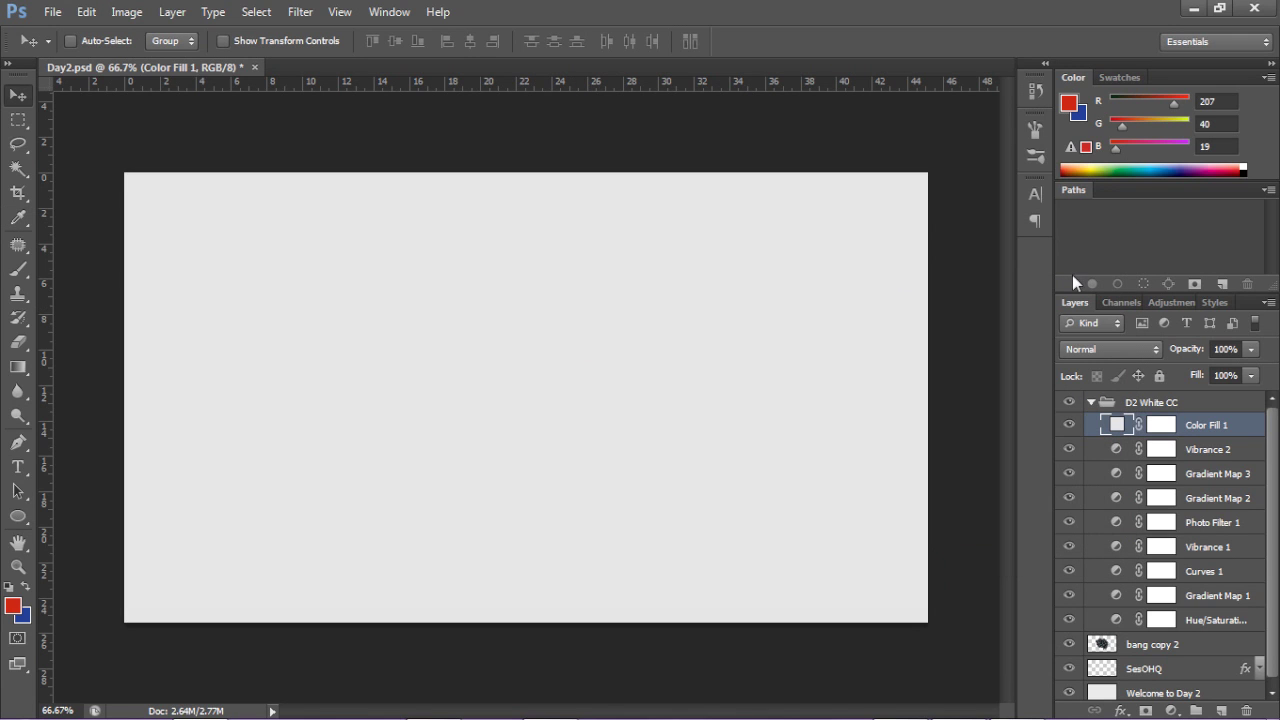
left_click(1105, 348)
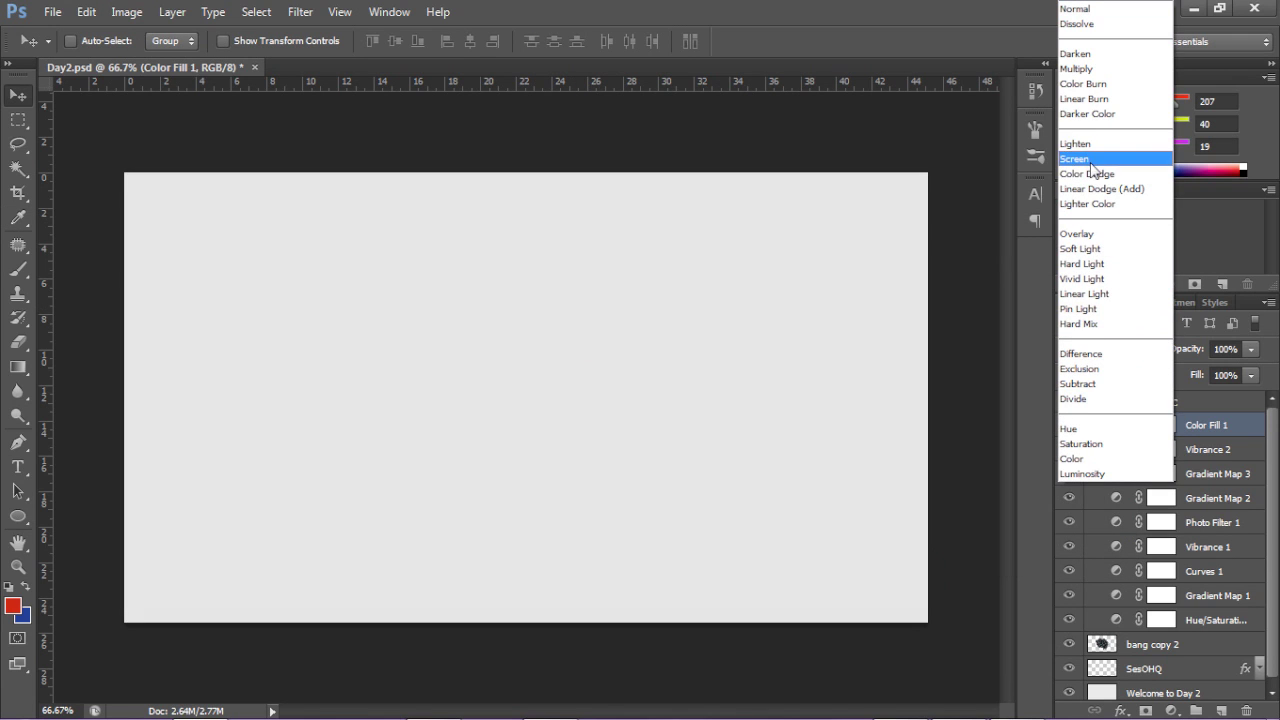
left_click(1093, 159)
Step: Set Color Fill 1 to 10% opacity and 35% fill, comparing it on and off
left_click(1250, 349)
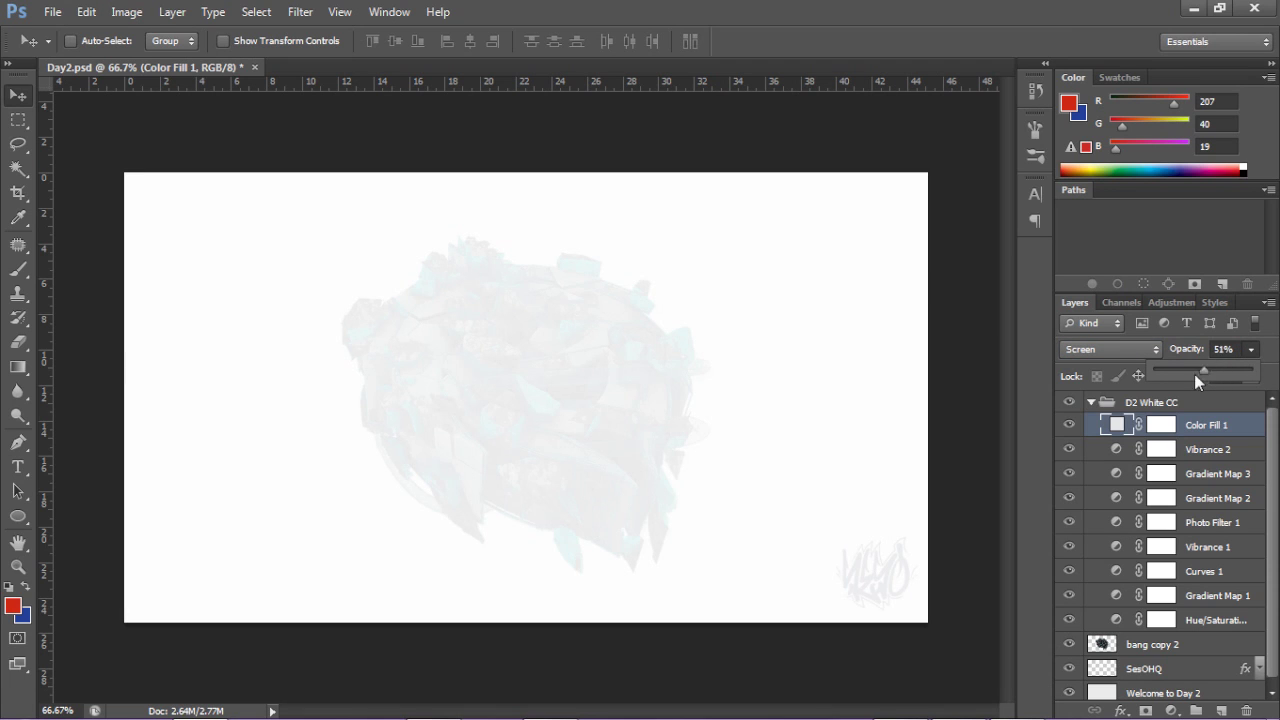
left_click_drag(1166, 378, 1164, 378)
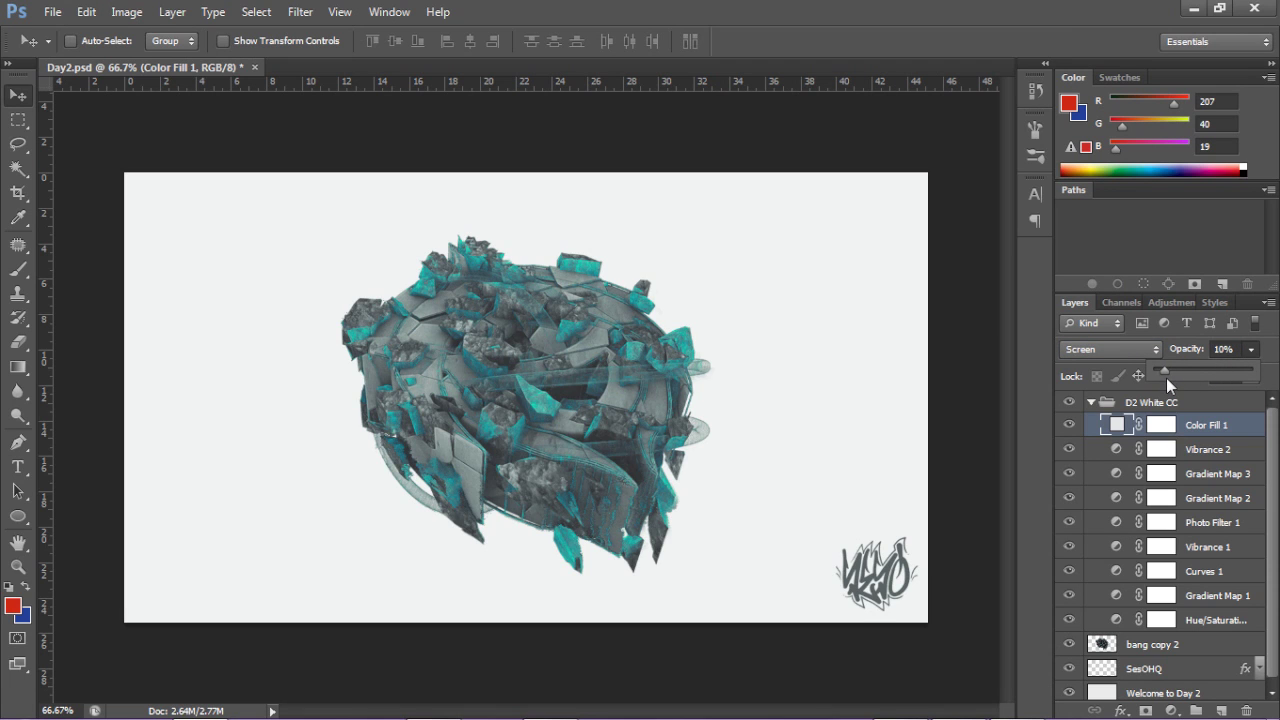
left_click(1250, 375)
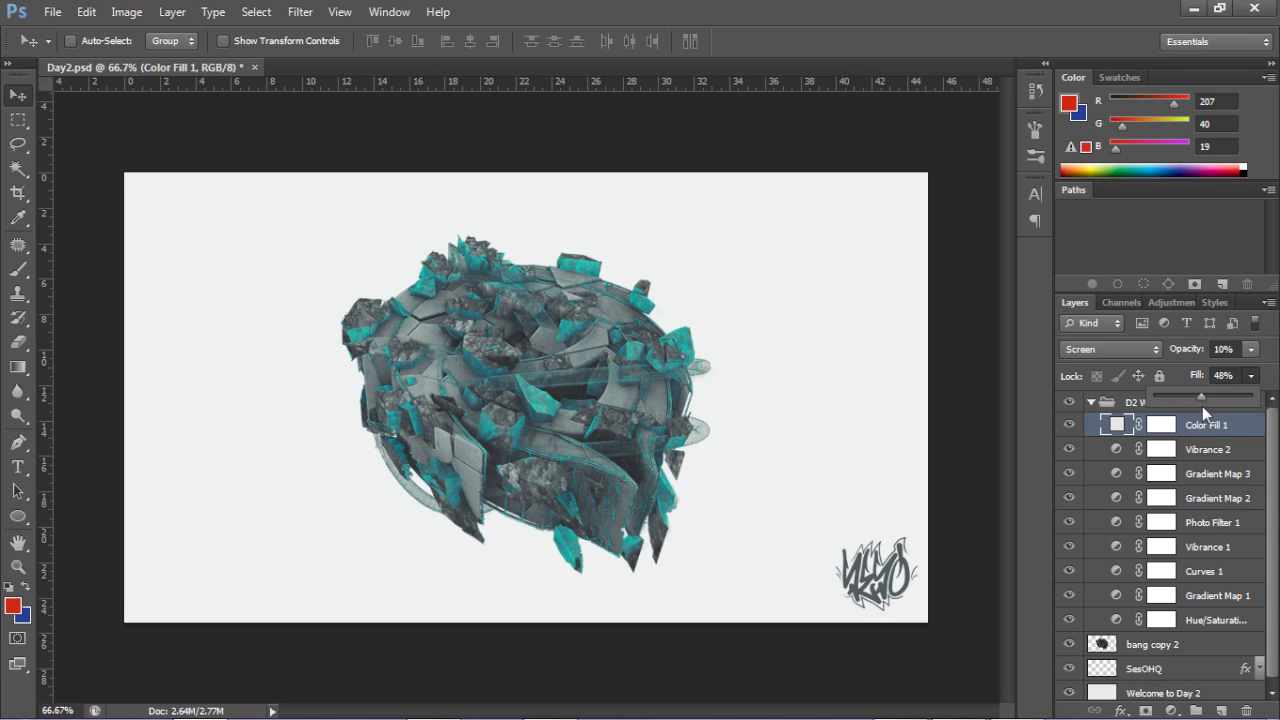
left_click_drag(1202, 406, 1199, 399)
left_click(1187, 379)
type("35")
key("Return")
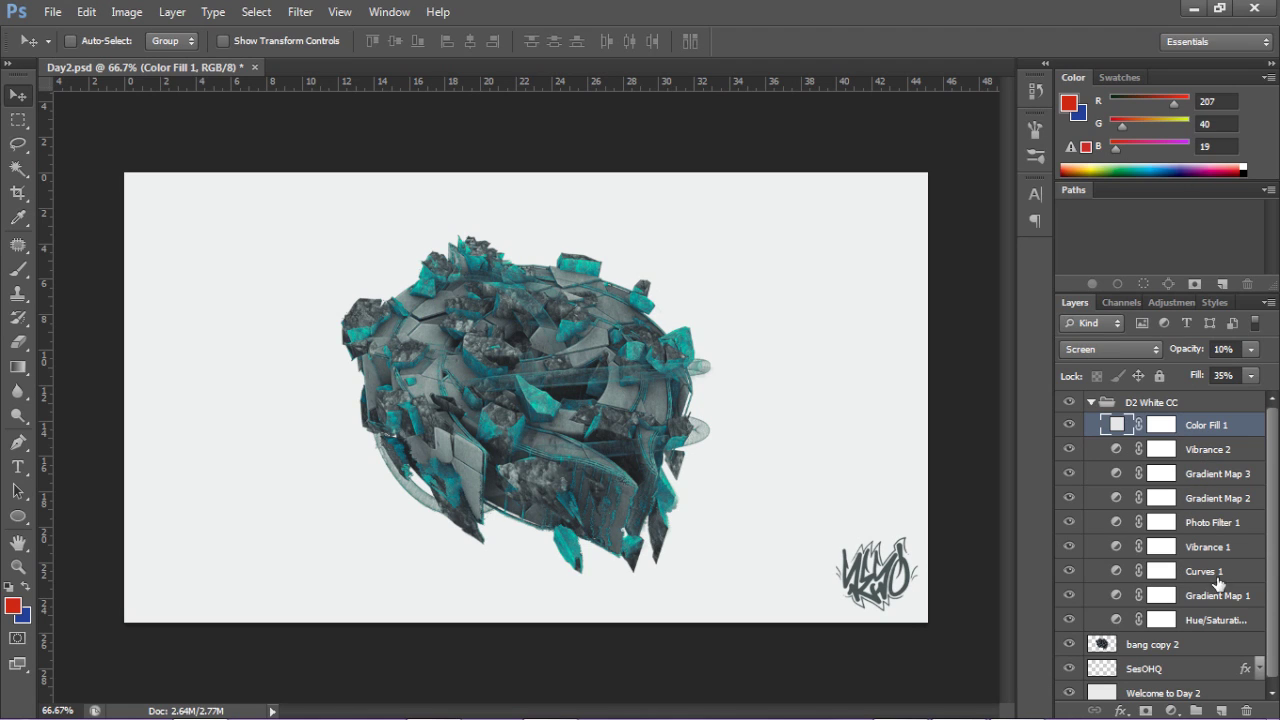
left_click(1069, 425)
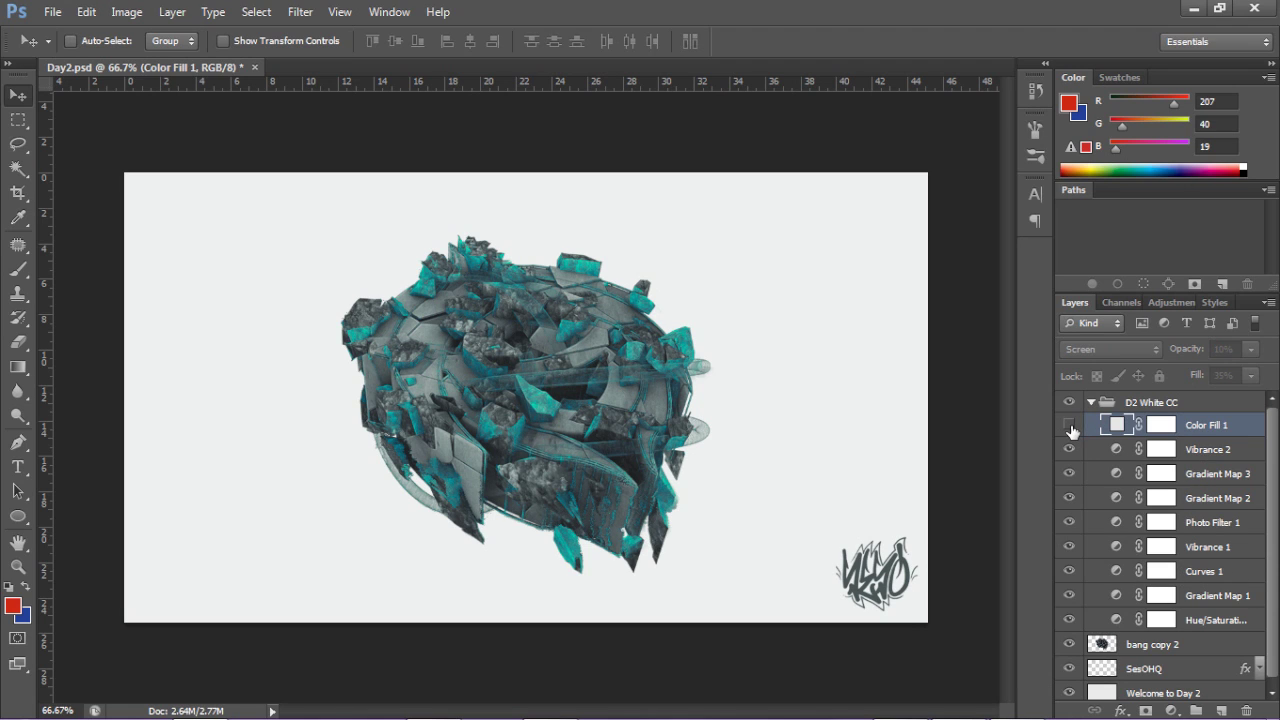
left_click(1069, 425)
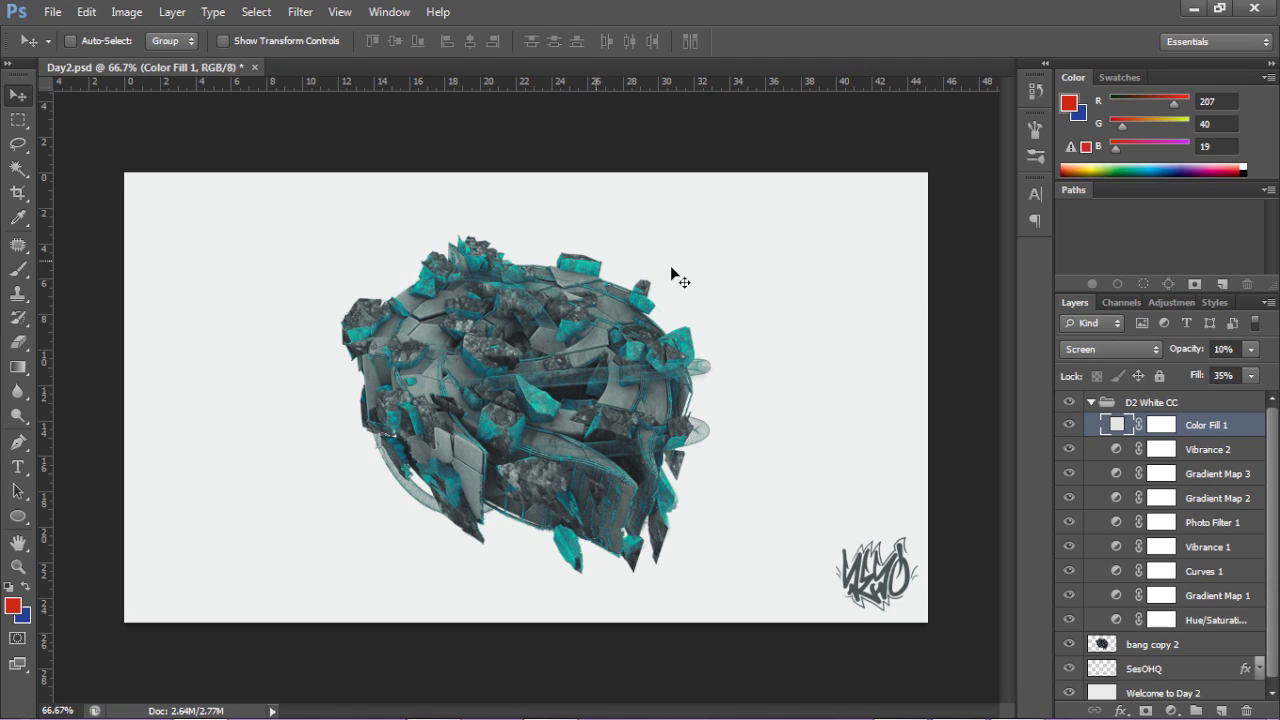
Step: Set Gradient Map 3's opacity to 45% and add a new empty layer above it
left_click(1211, 484)
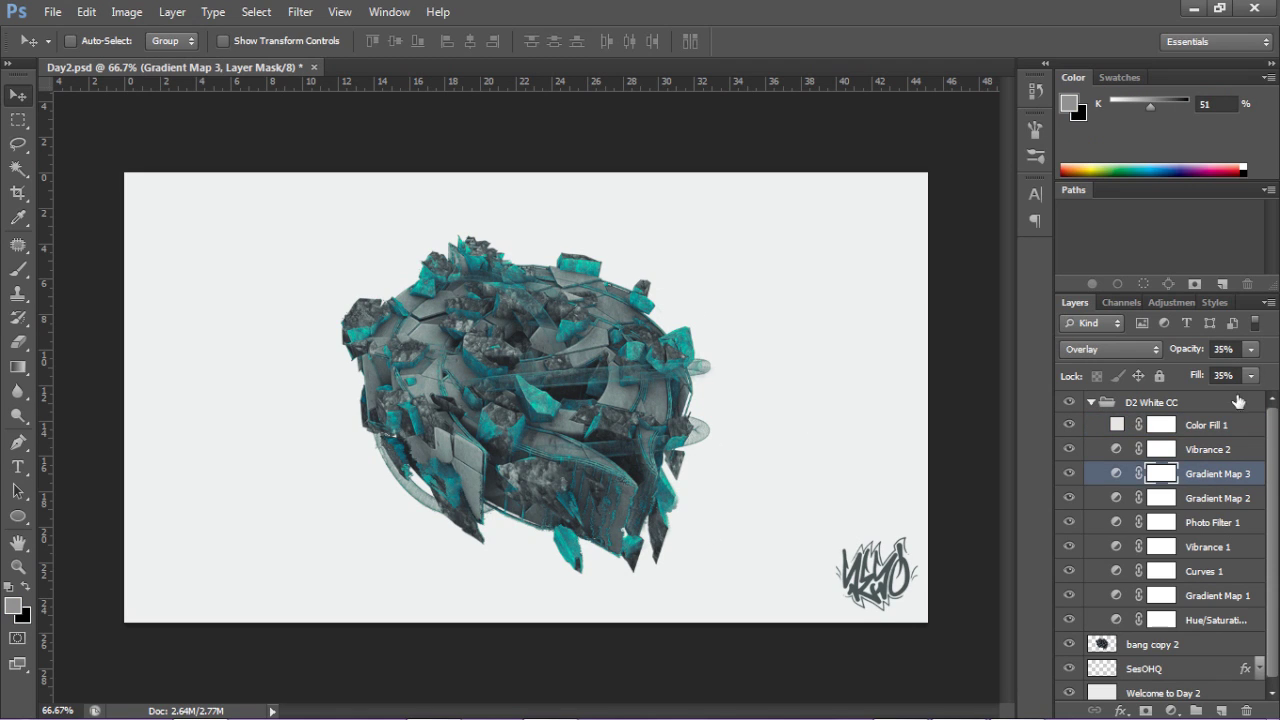
left_click(1177, 348)
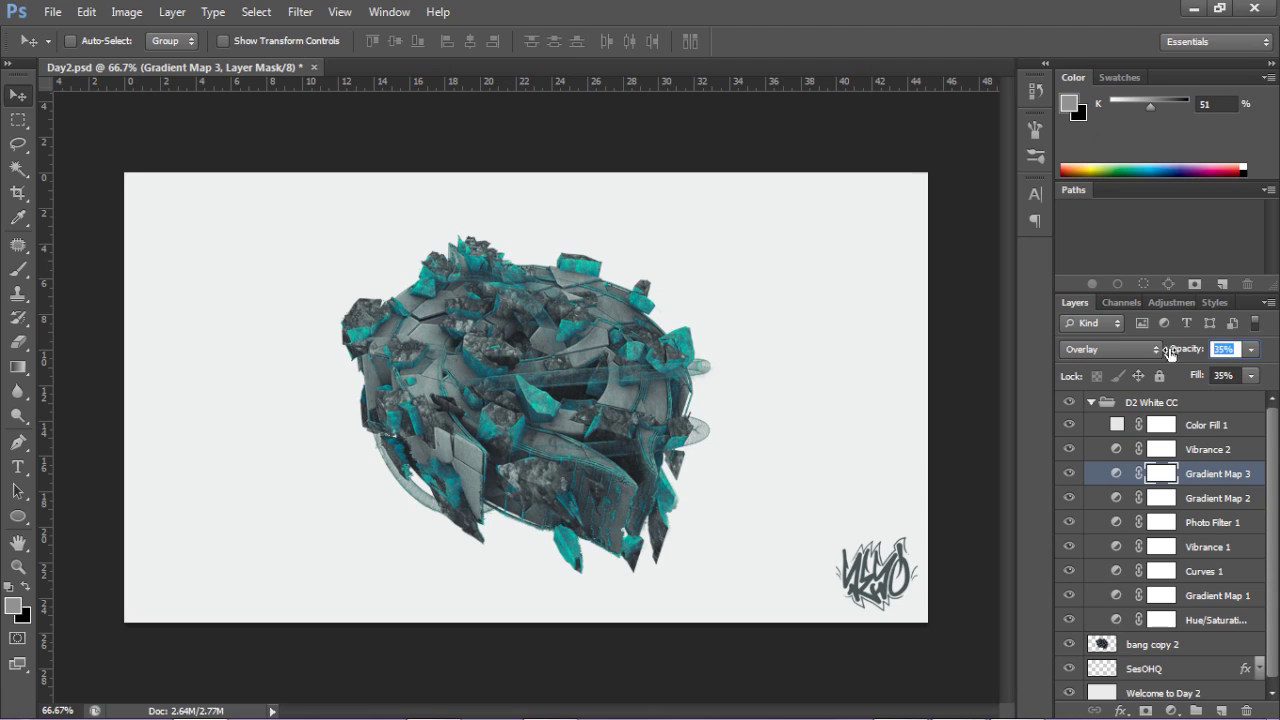
type("45")
key("Return")
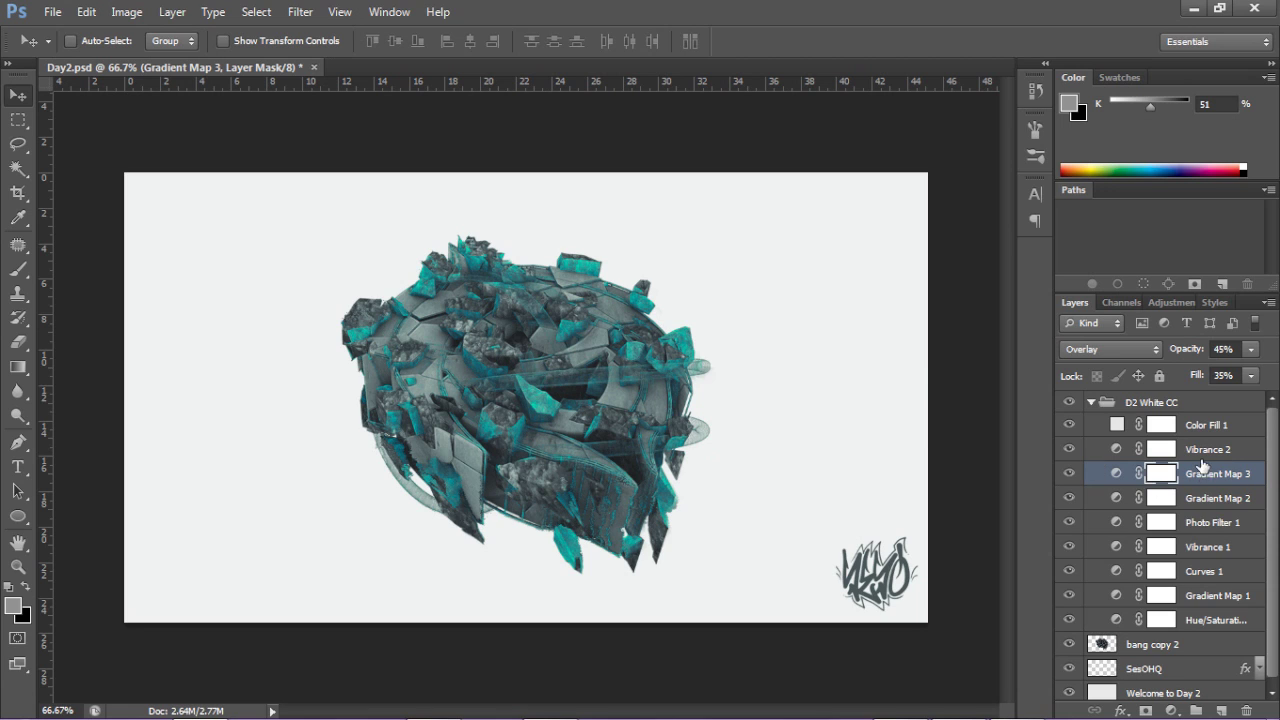
left_click(1221, 710)
Step: Clip Layer 1 to the layer below and choose a green foreground colour
right_click(1162, 474)
left_click(1000, 298)
left_click(29, 587)
left_click(12, 605)
left_click(867, 447)
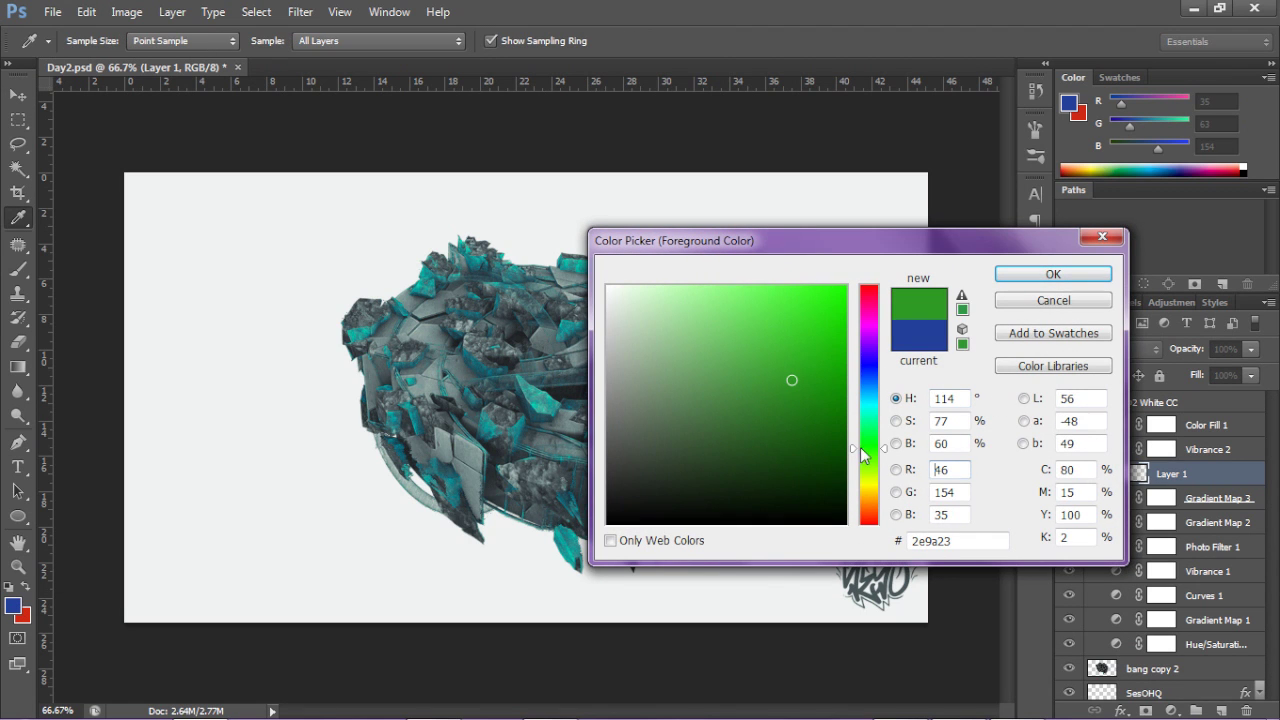
left_click(1052, 274)
Step: Paint soft green brush strokes over the sphere's upper-left, centre, right and lower parts
key("v")
key("b")
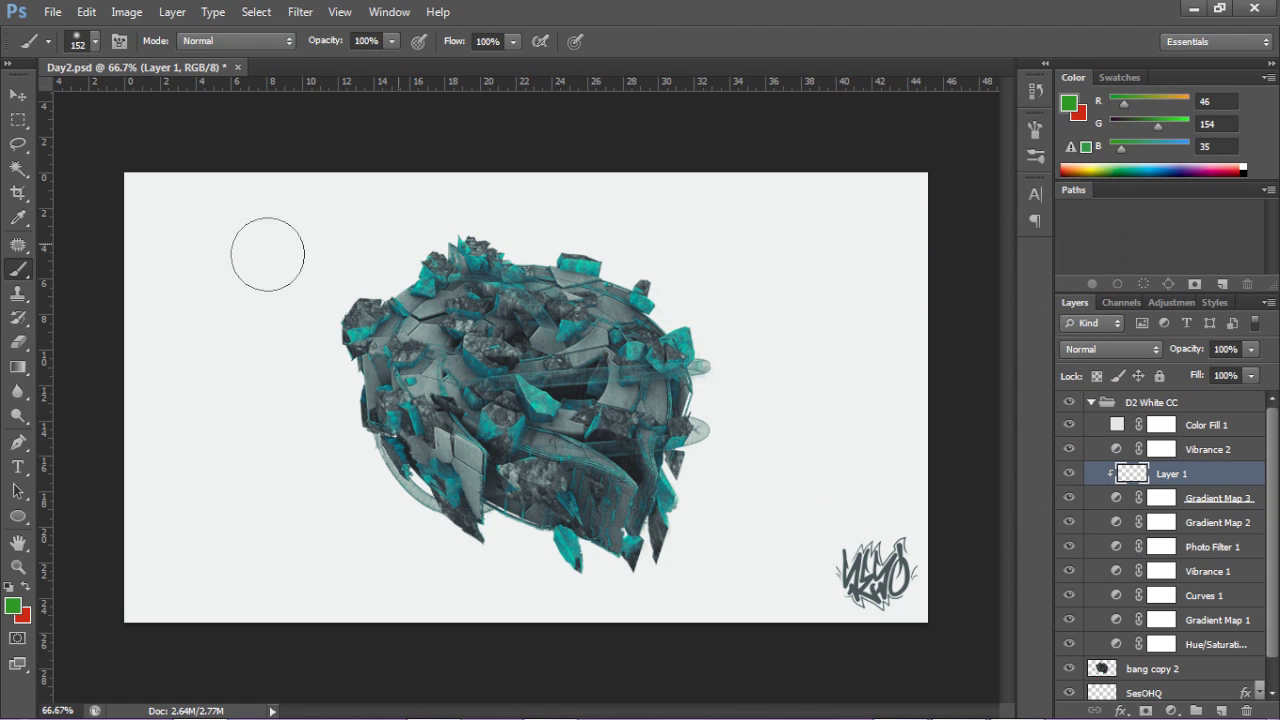
right_click(419, 287, "alt")
mouse_move(428, 241)
left_mouse_down()
mouse_move(365, 307)
mouse_move(369, 357)
mouse_move(405, 302)
mouse_move(398, 389)
mouse_move(452, 453)
mouse_move(459, 491)
mouse_move(396, 384)
left_mouse_up()
mouse_move(515, 390)
left_mouse_down()
mouse_move(679, 373)
mouse_move(690, 337)
mouse_move(632, 305)
mouse_move(633, 443)
mouse_move(603, 510)
left_mouse_up()
Step: Blend Layer 1 in Overlay at 46% opacity and collapse the D2 White CC group
right_click(1180, 477)
left_click(1230, 474)
left_click(1101, 343)
left_click(1089, 238)
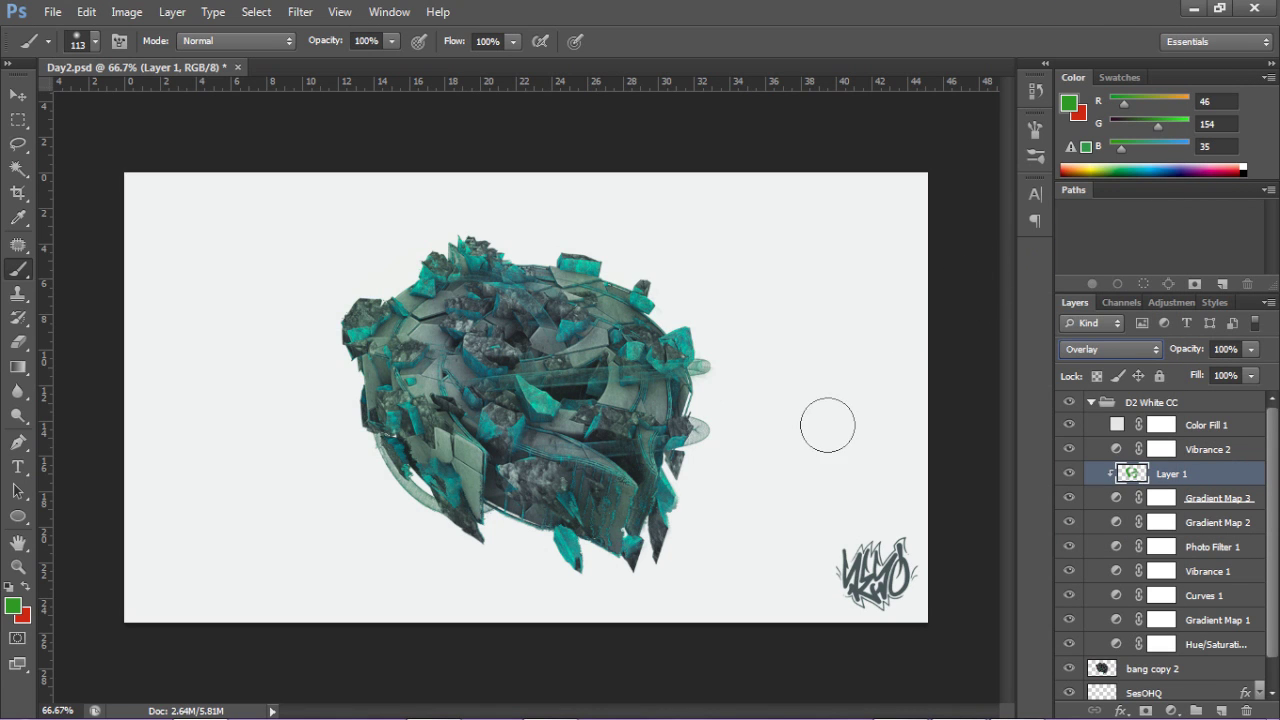
left_click(1250, 349)
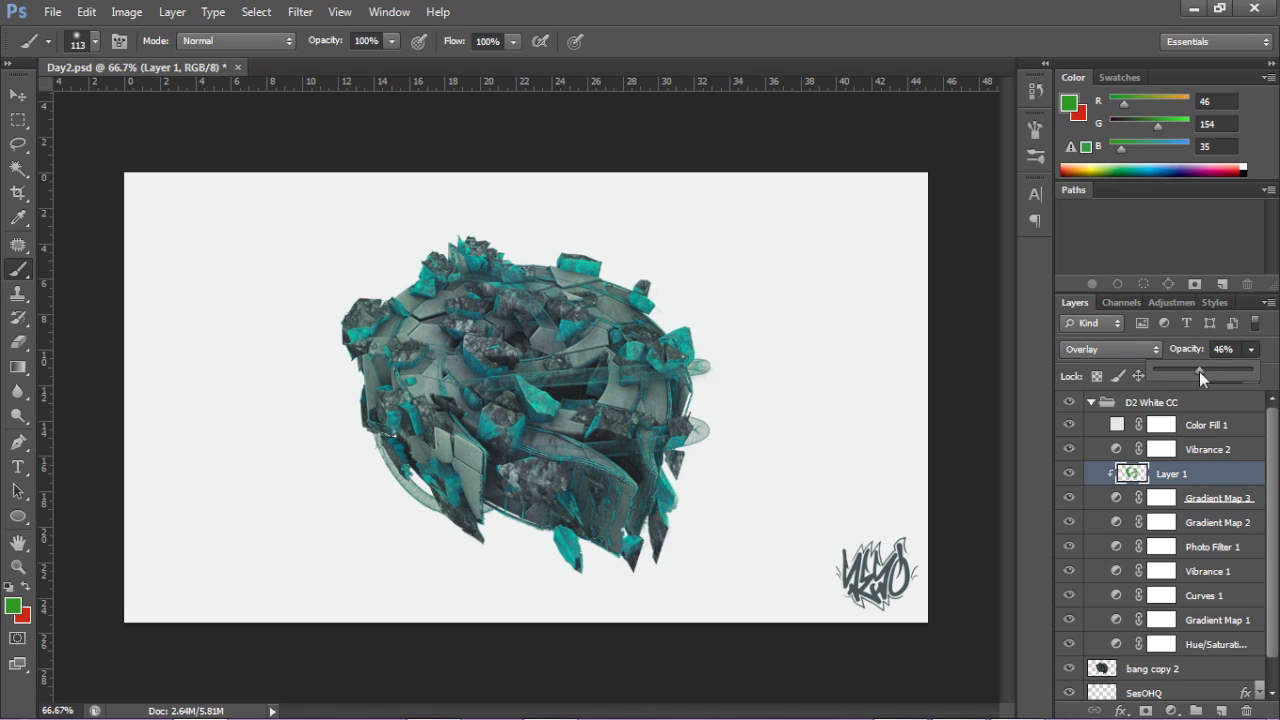
key("v")
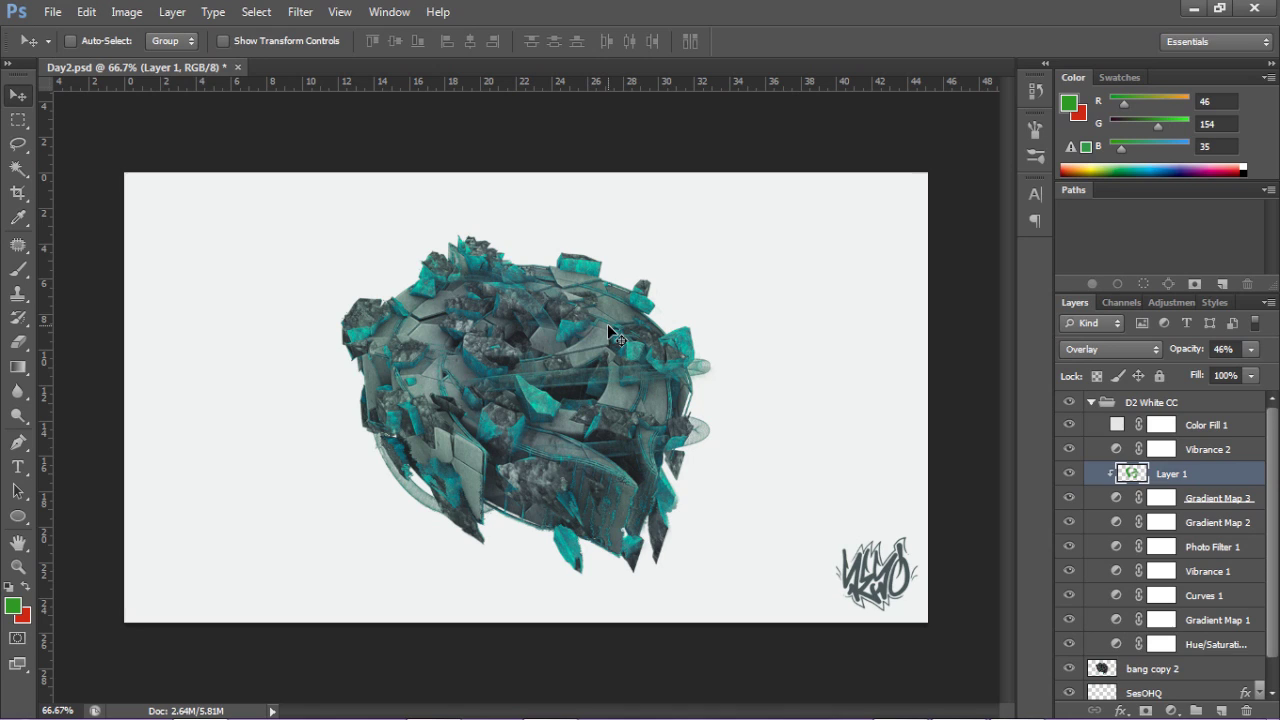
left_click(1094, 402)
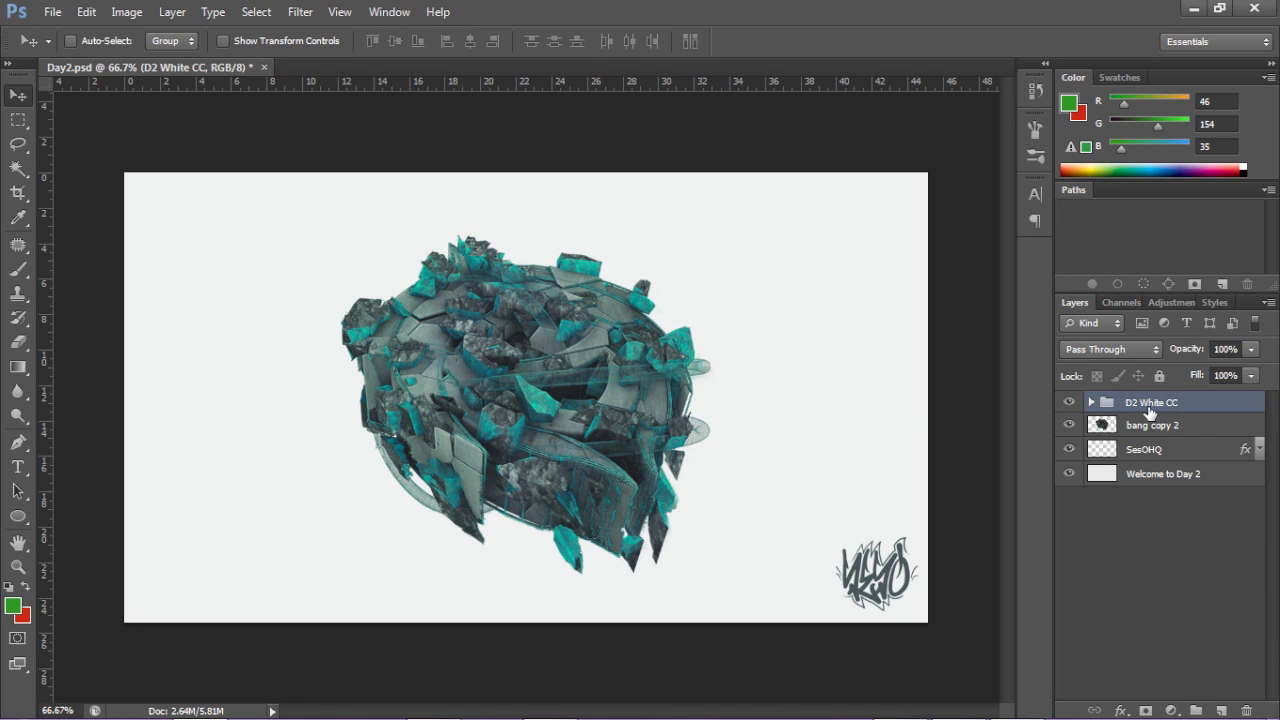
Step: Nudge the D2 White CC group slightly and toggle its visibility twice to compare
left_click_drag(573, 384, 540, 387)
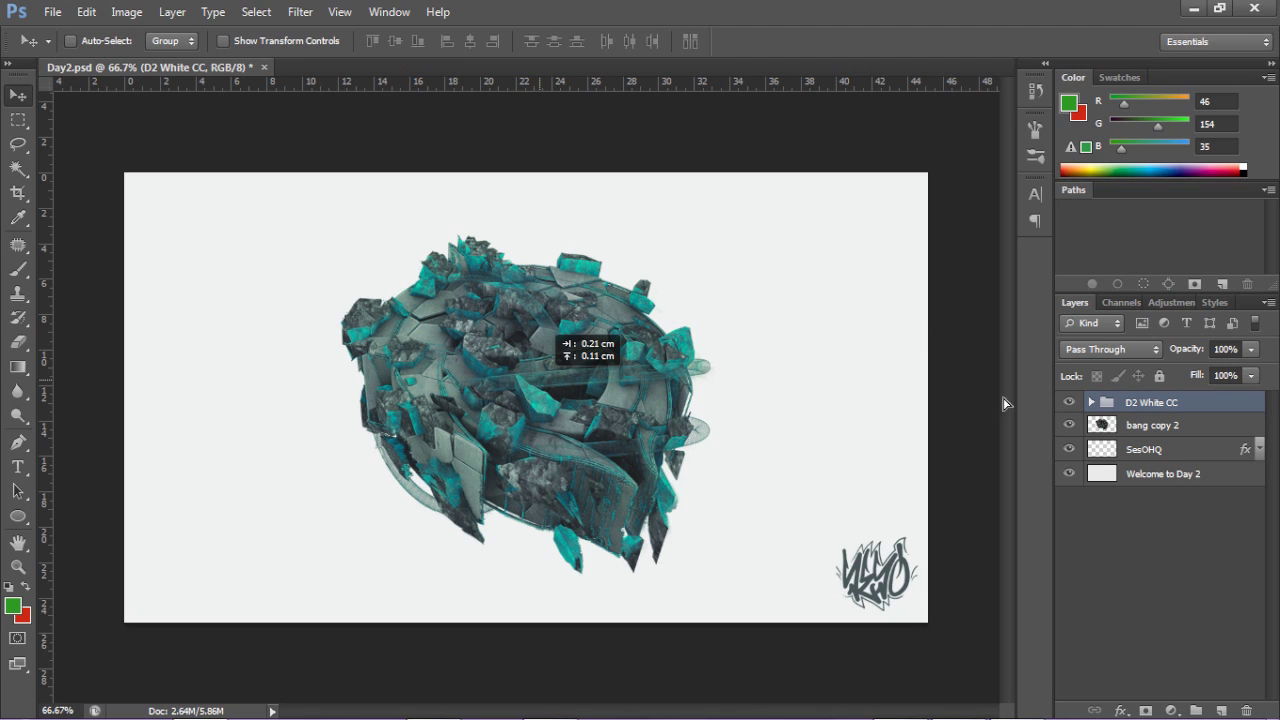
left_click(1069, 402)
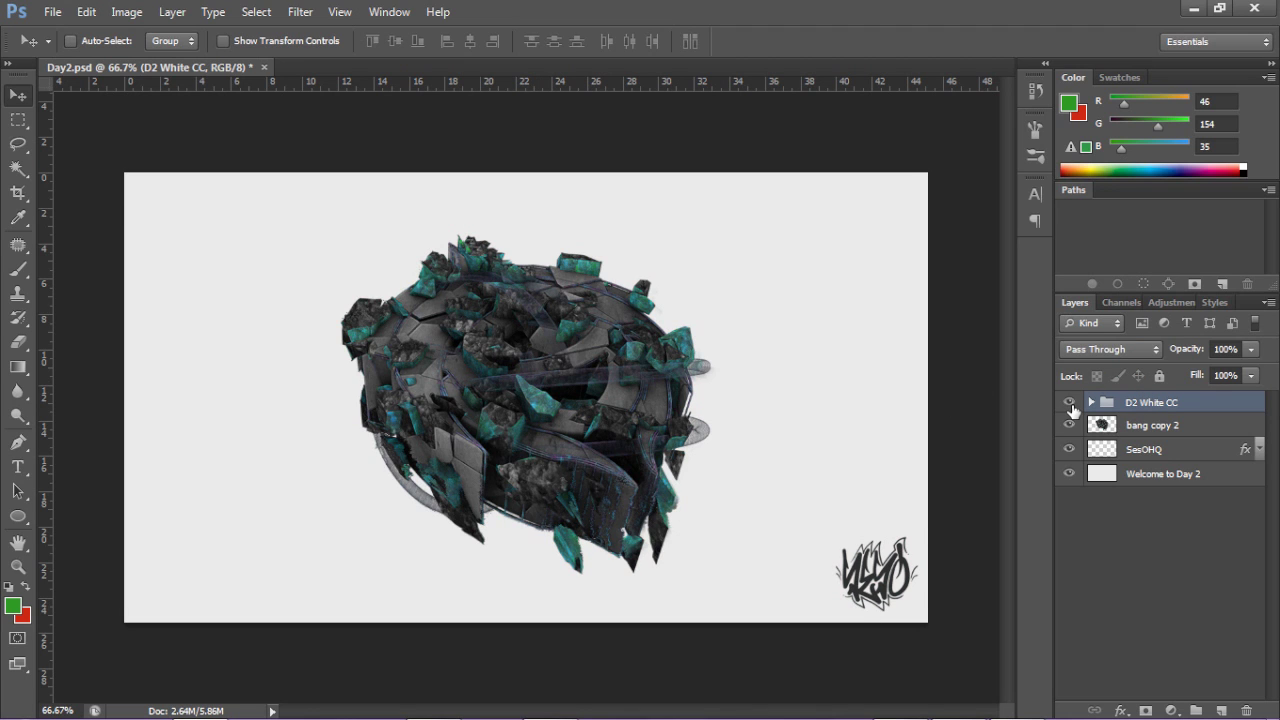
left_click(1069, 403)
left_click(1069, 403)
left_click(1069, 403)
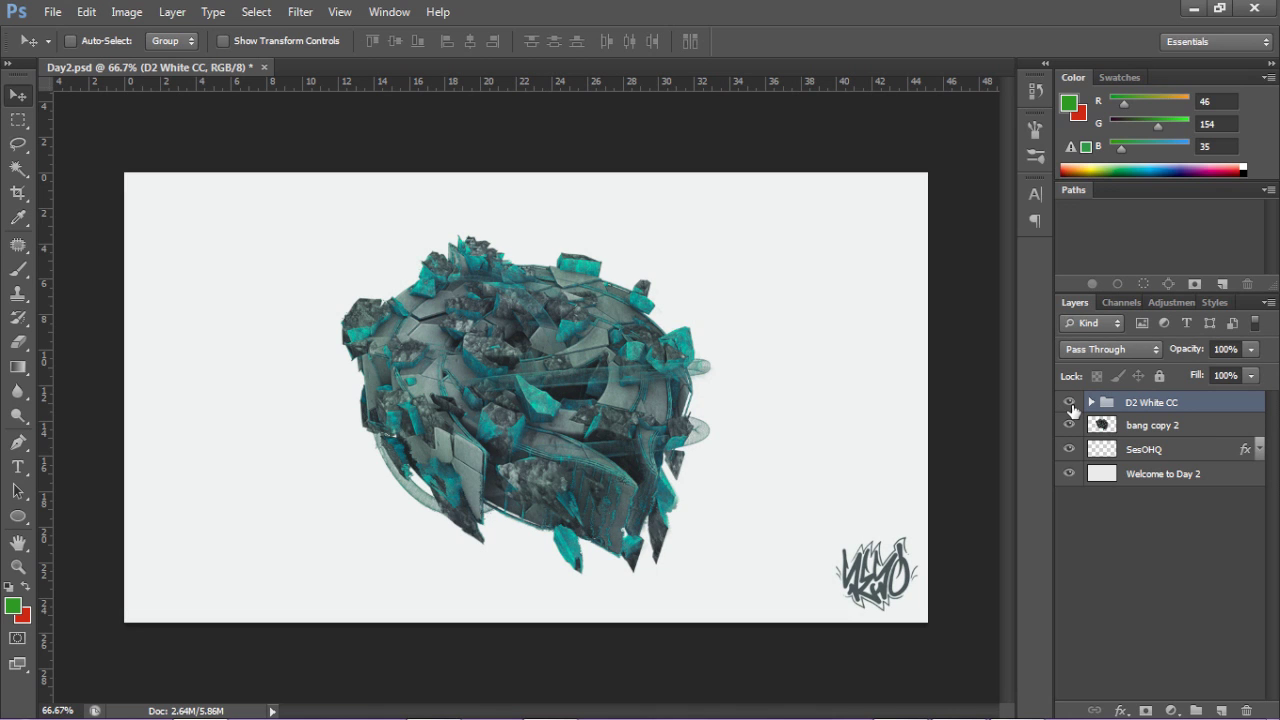
left_click(1167, 436)
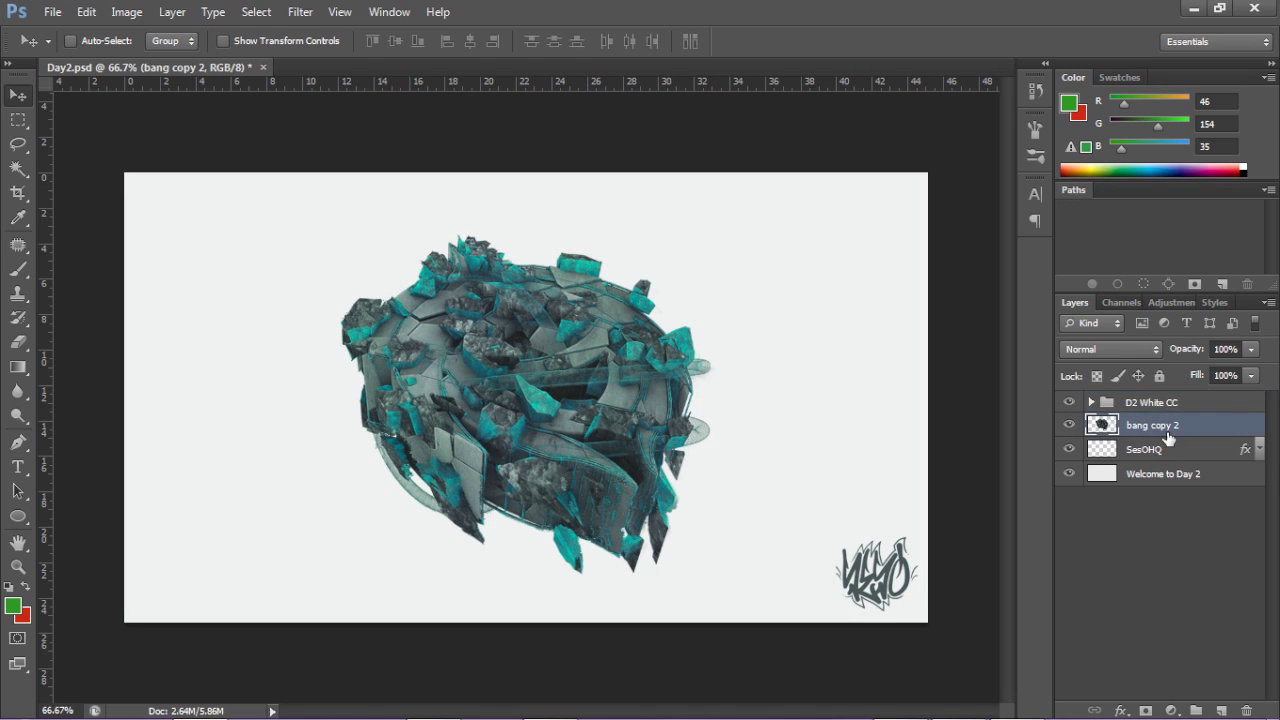
Step: Duplicate bang copy 2 with Ctrl+J into a new bang copy 3 layer
key("ctrl+j")
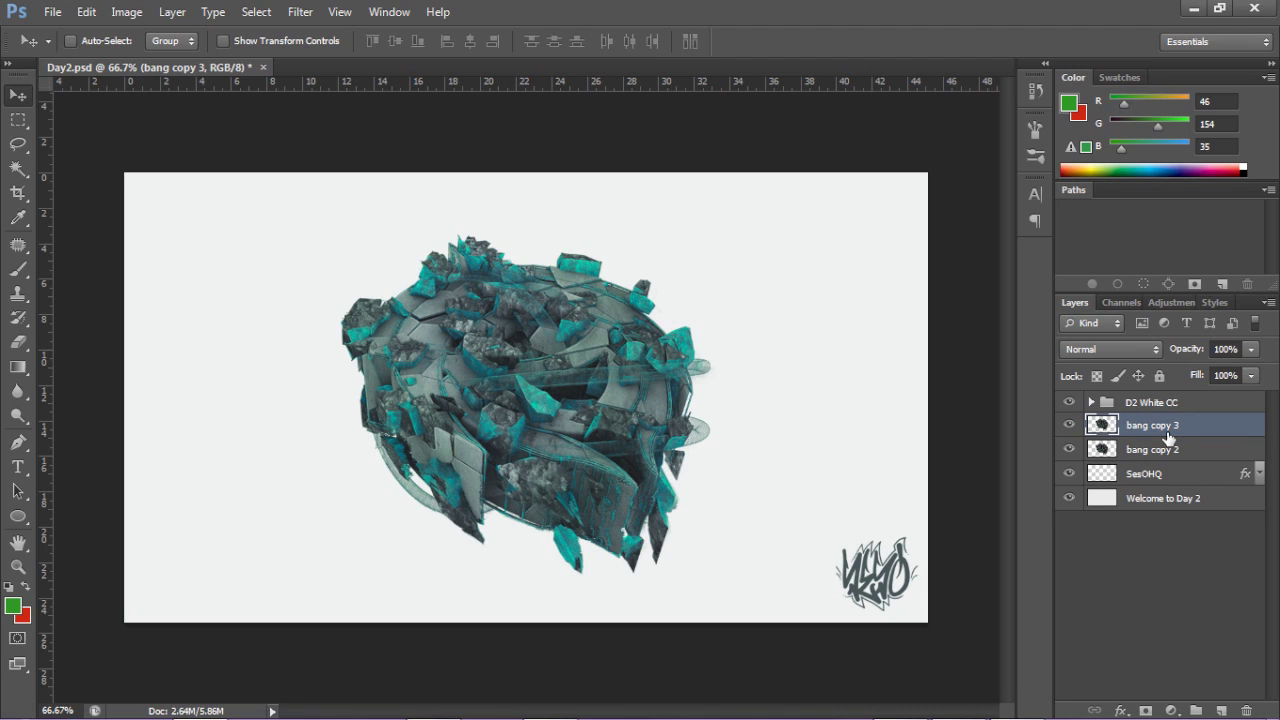
left_click(1166, 452)
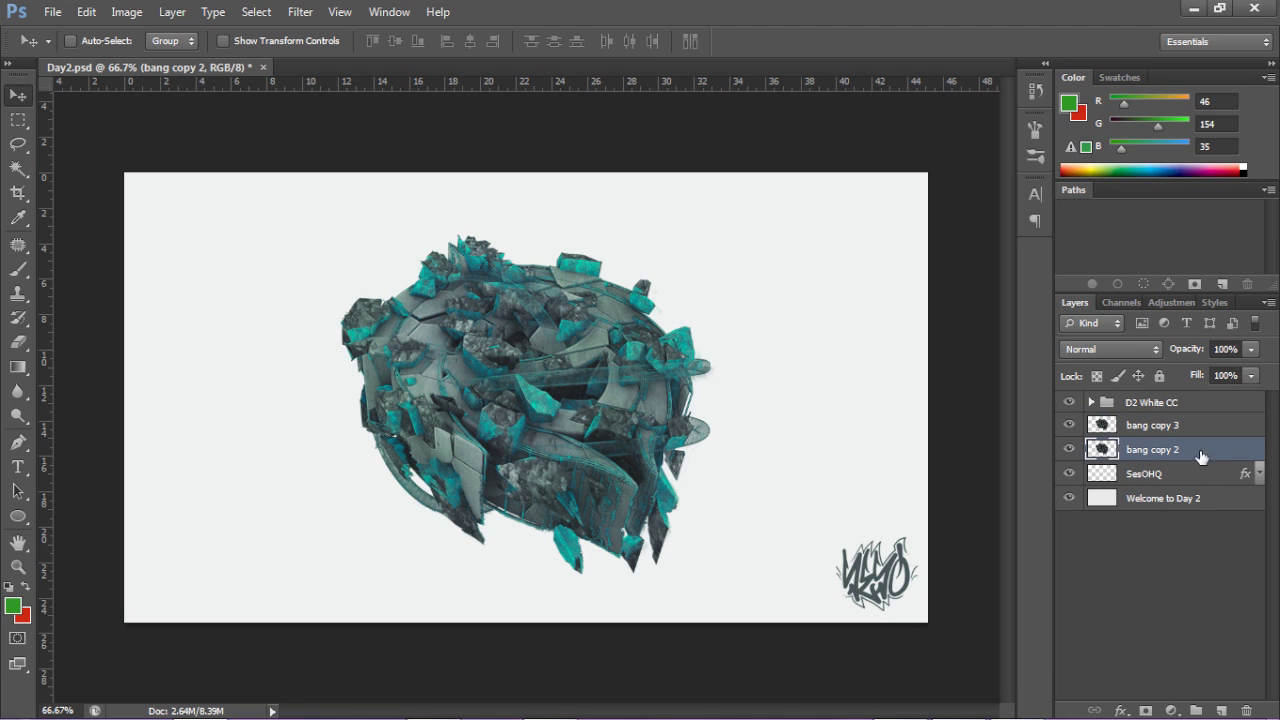
left_click(1131, 428)
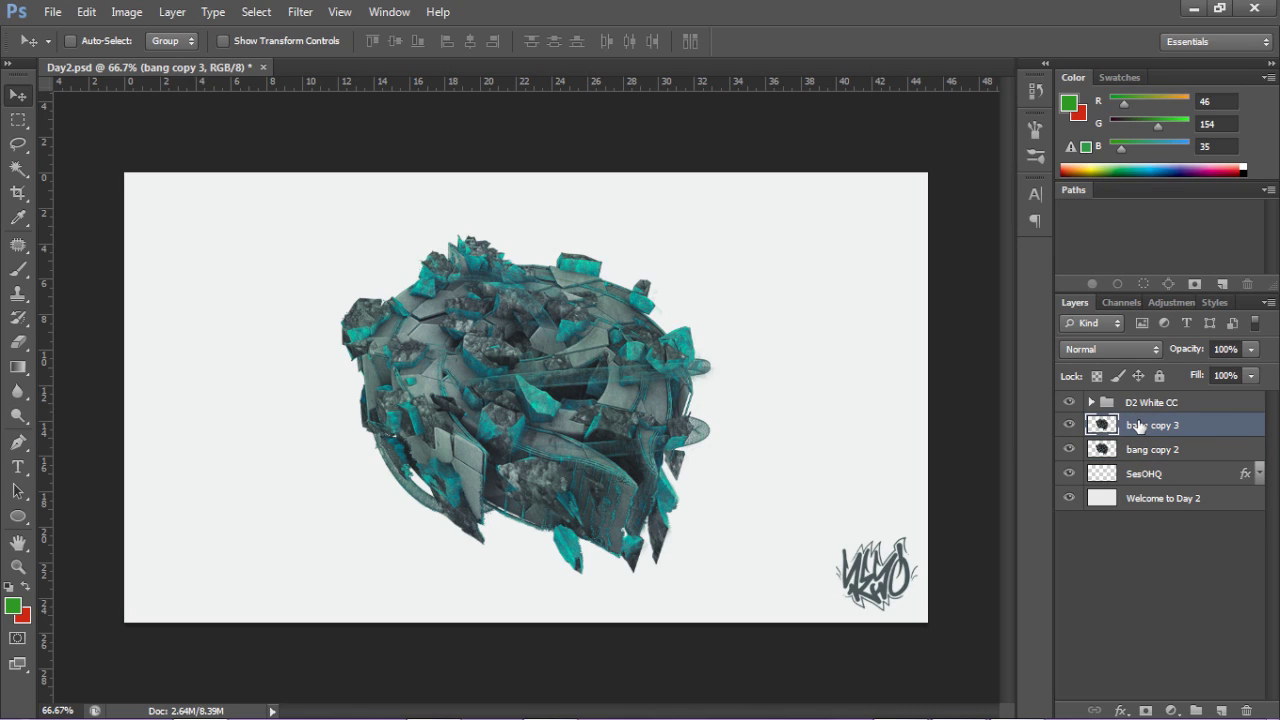
left_click(1117, 446)
left_click(1152, 430)
Step: Apply Glowing Edges from the Filter Gallery with Edge Width 1, Brightness 11, Smoothness 4
left_click(300, 12)
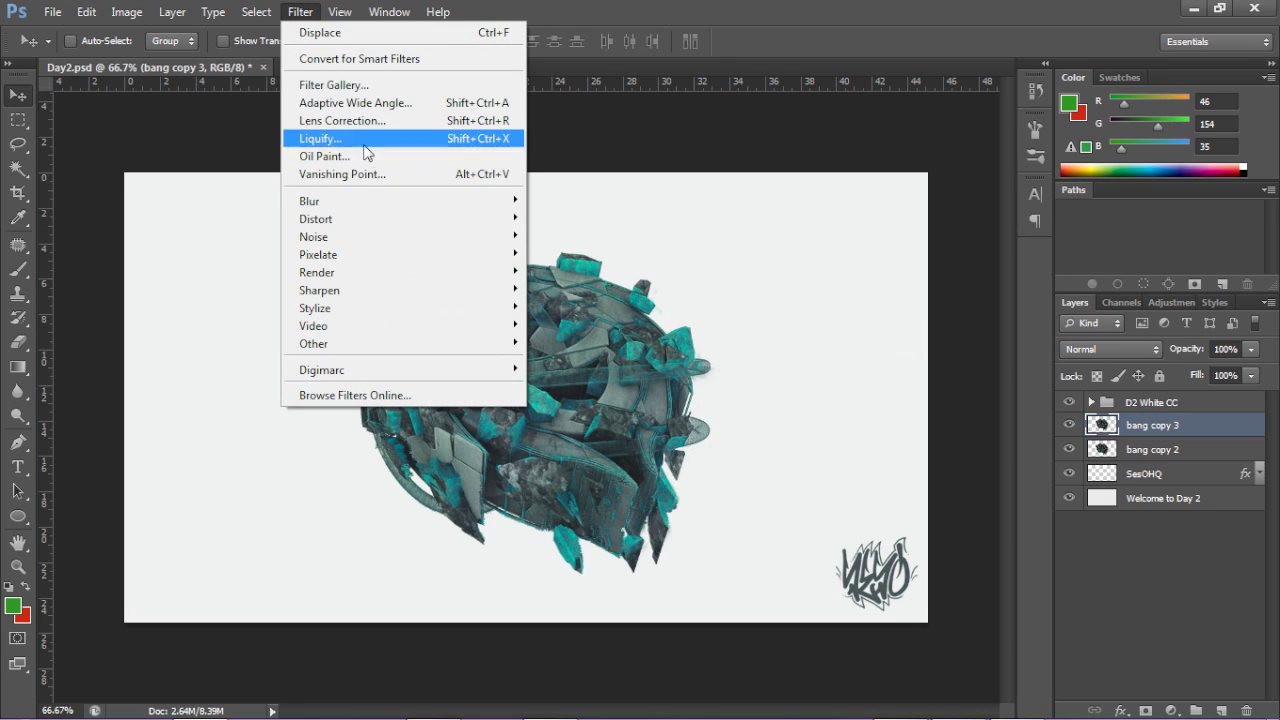
left_click(337, 88)
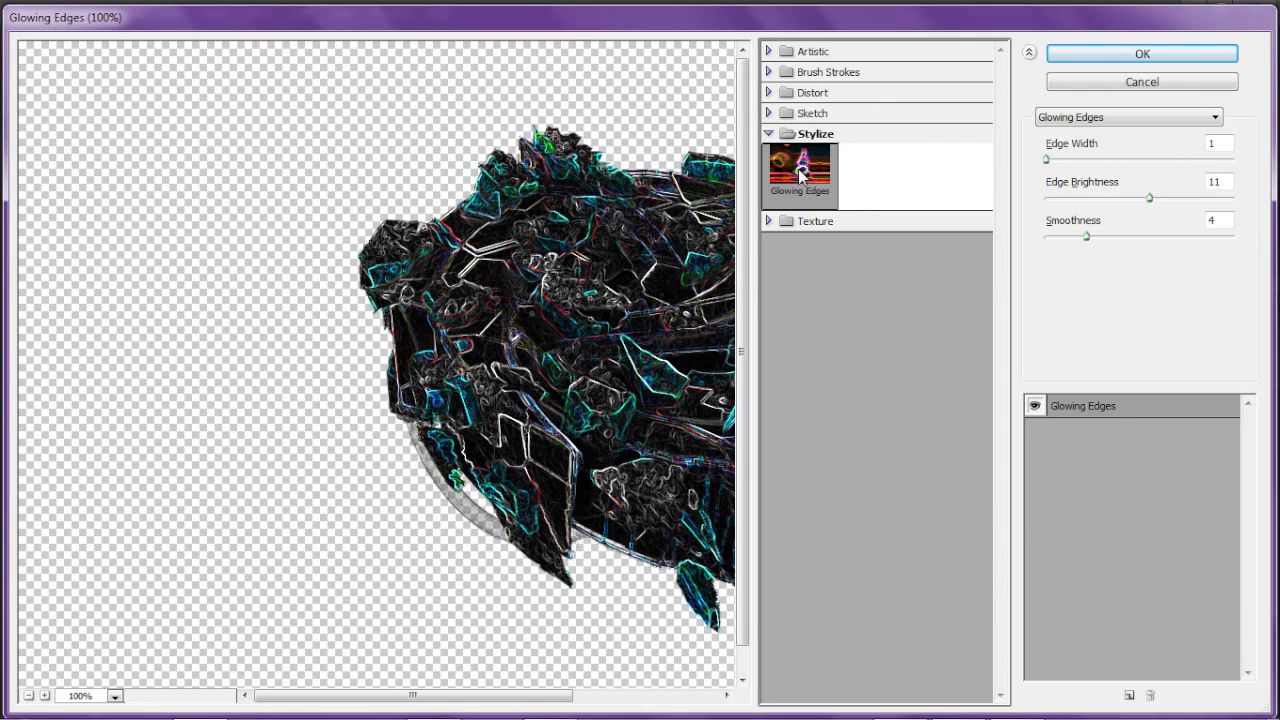
key("Tab")
key("Tab")
key("Tab")
left_click(1132, 54)
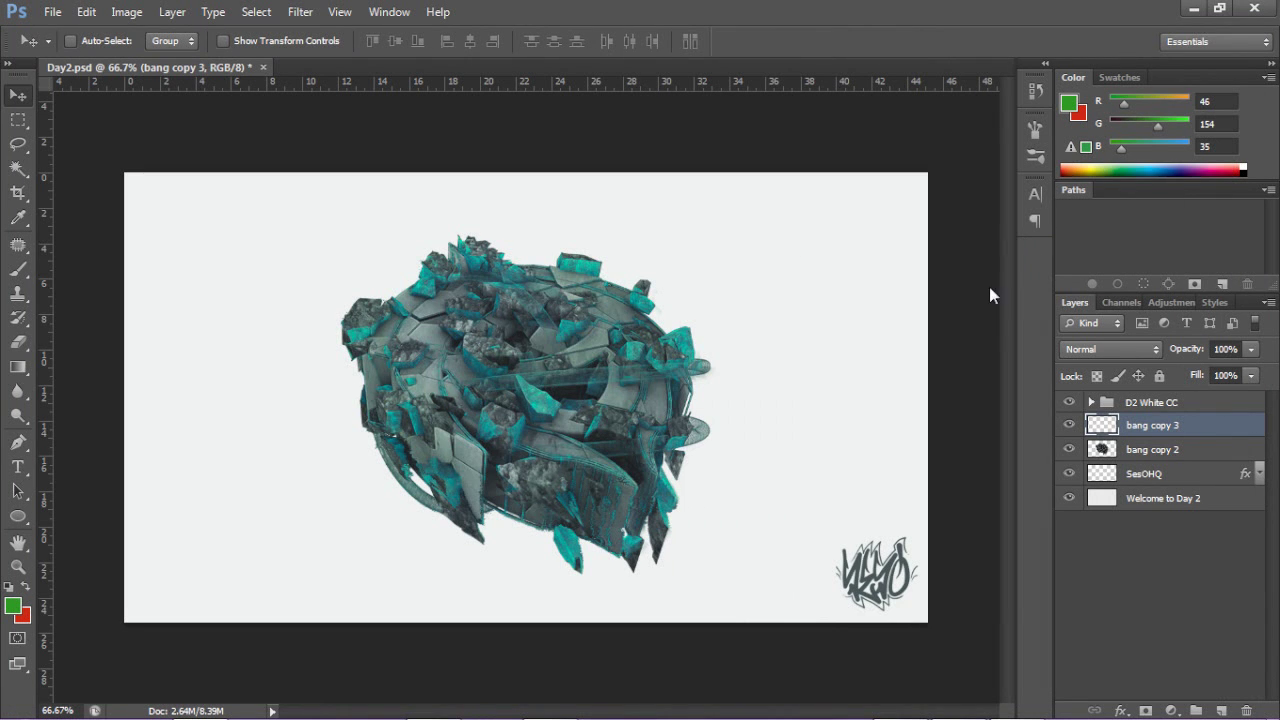
left_click(1105, 349)
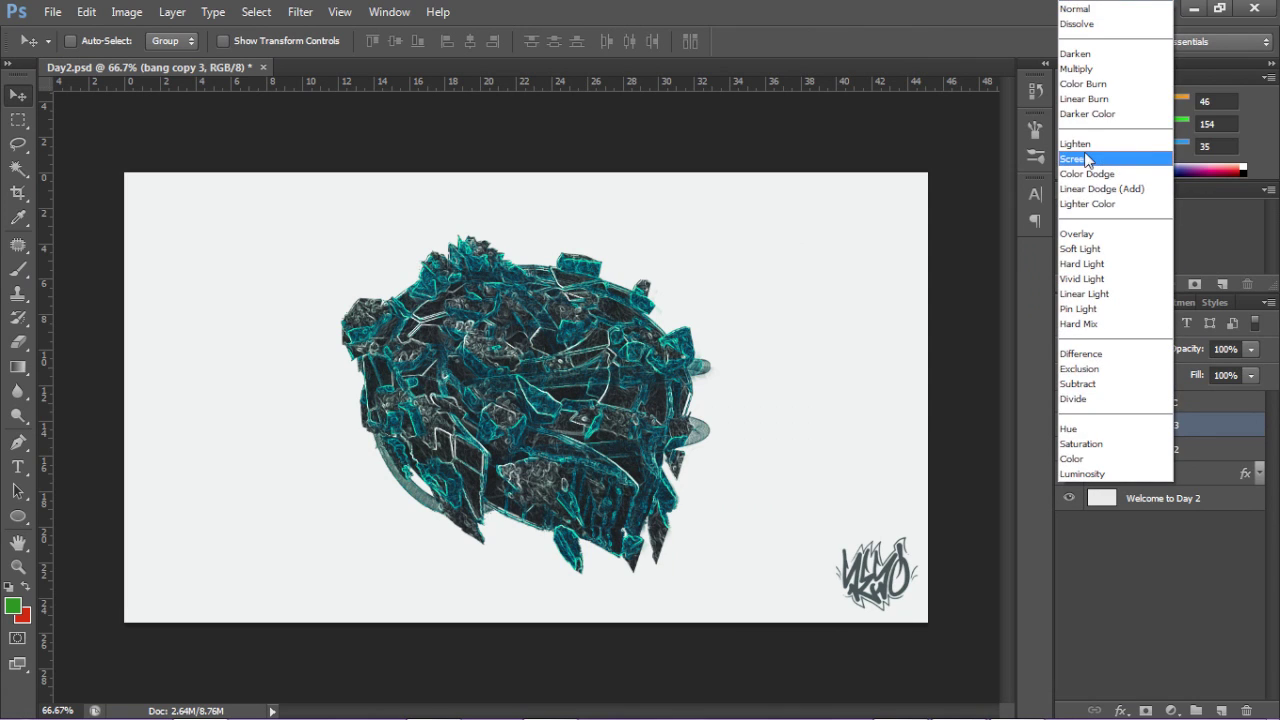
Step: Blend bang copy 3 in Screen mode at 25% opacity, comparing it on and off
left_click(1085, 160)
left_click(1251, 349)
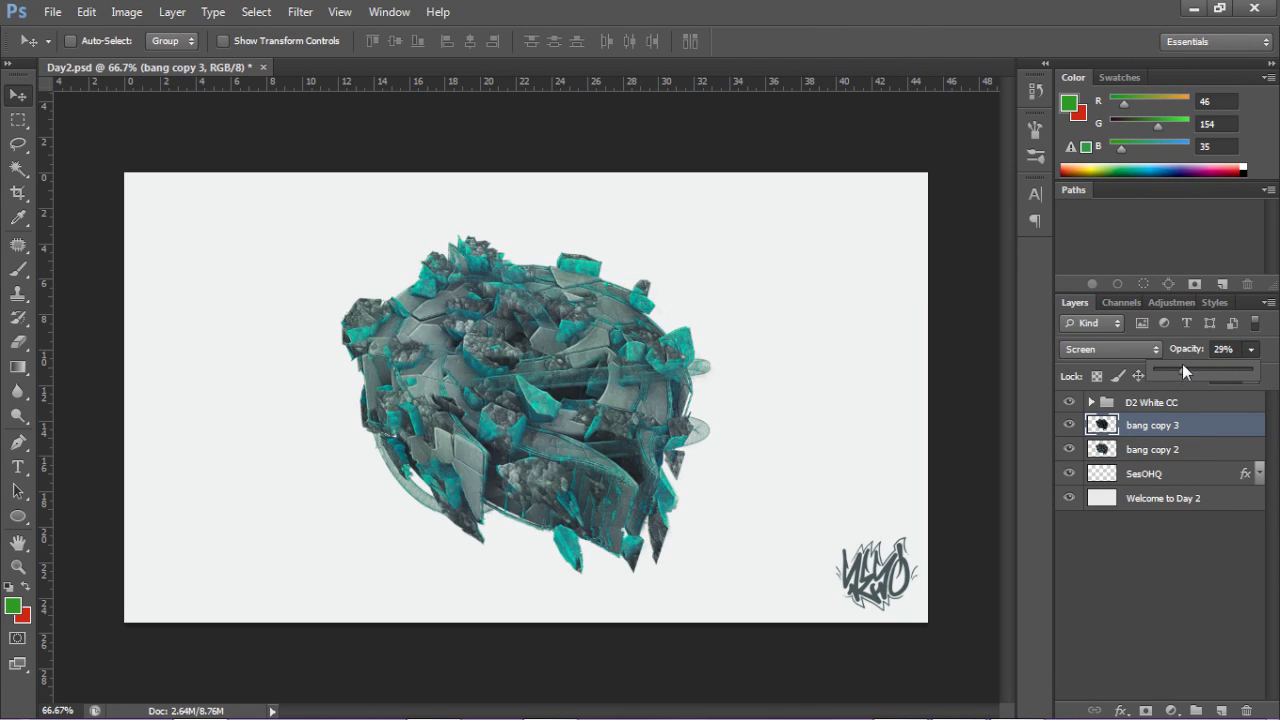
left_click(1222, 349)
type("25")
key("Return")
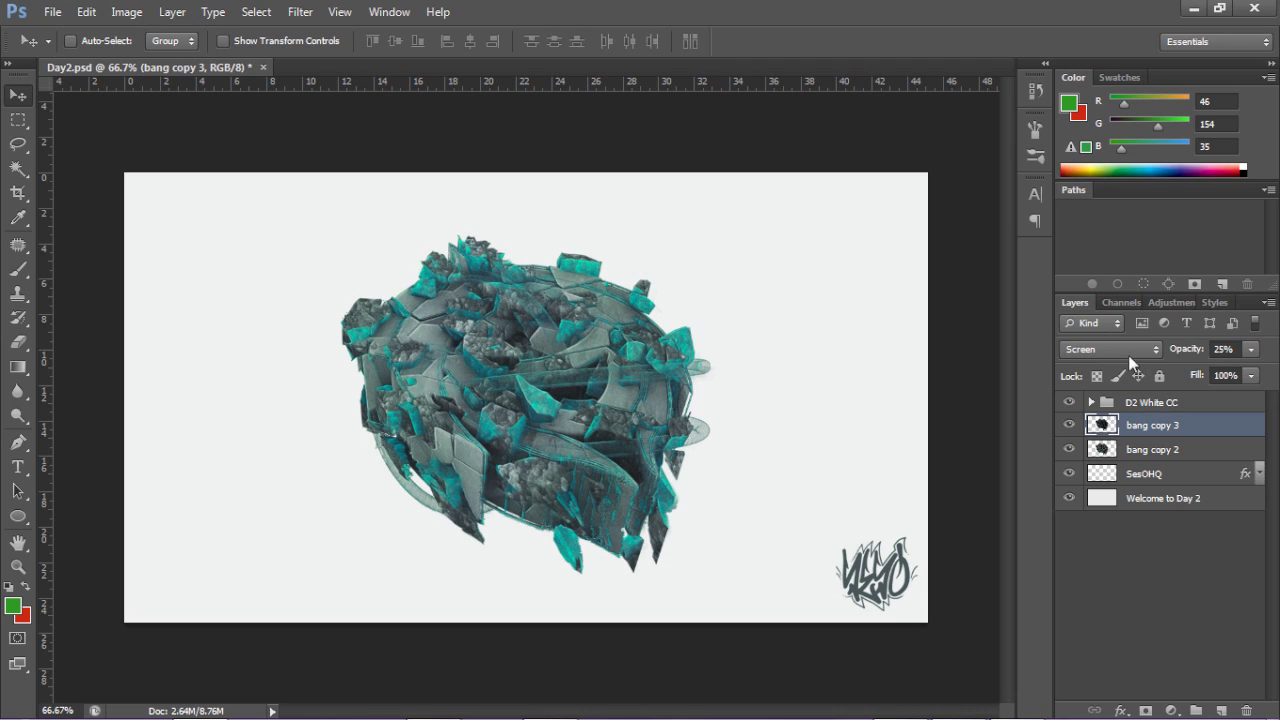
left_click(1071, 425)
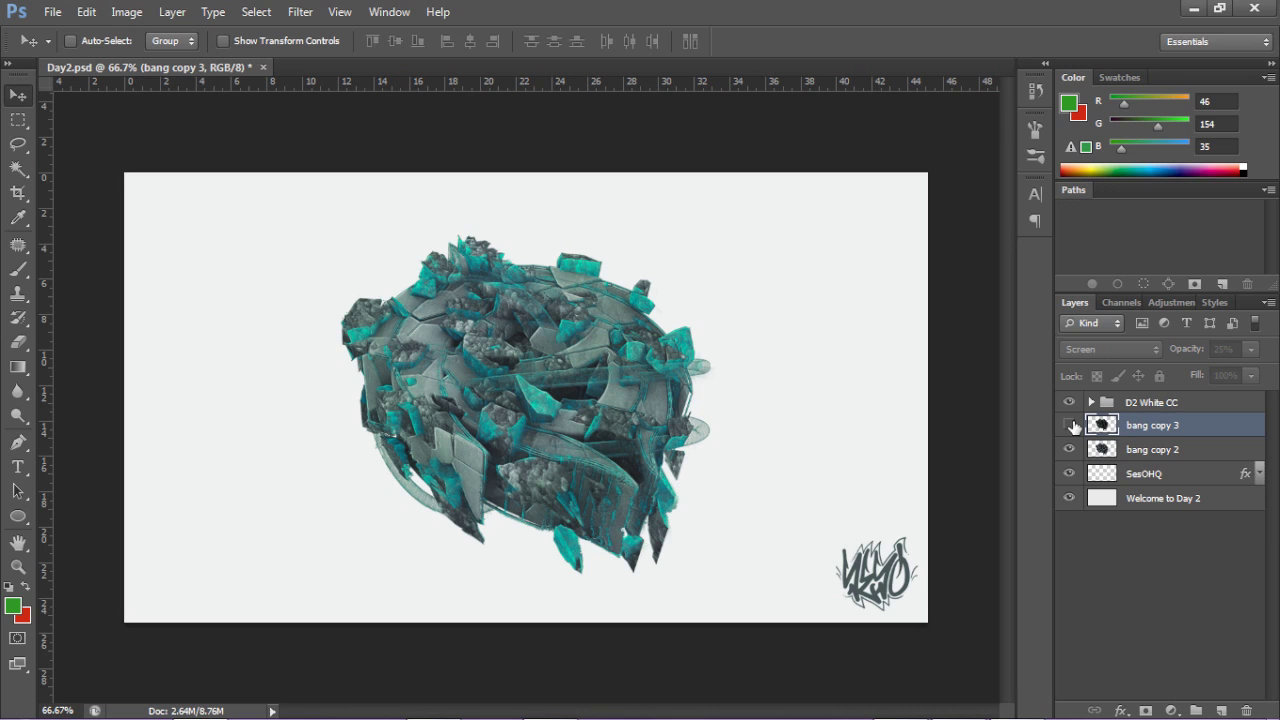
left_click(1071, 425)
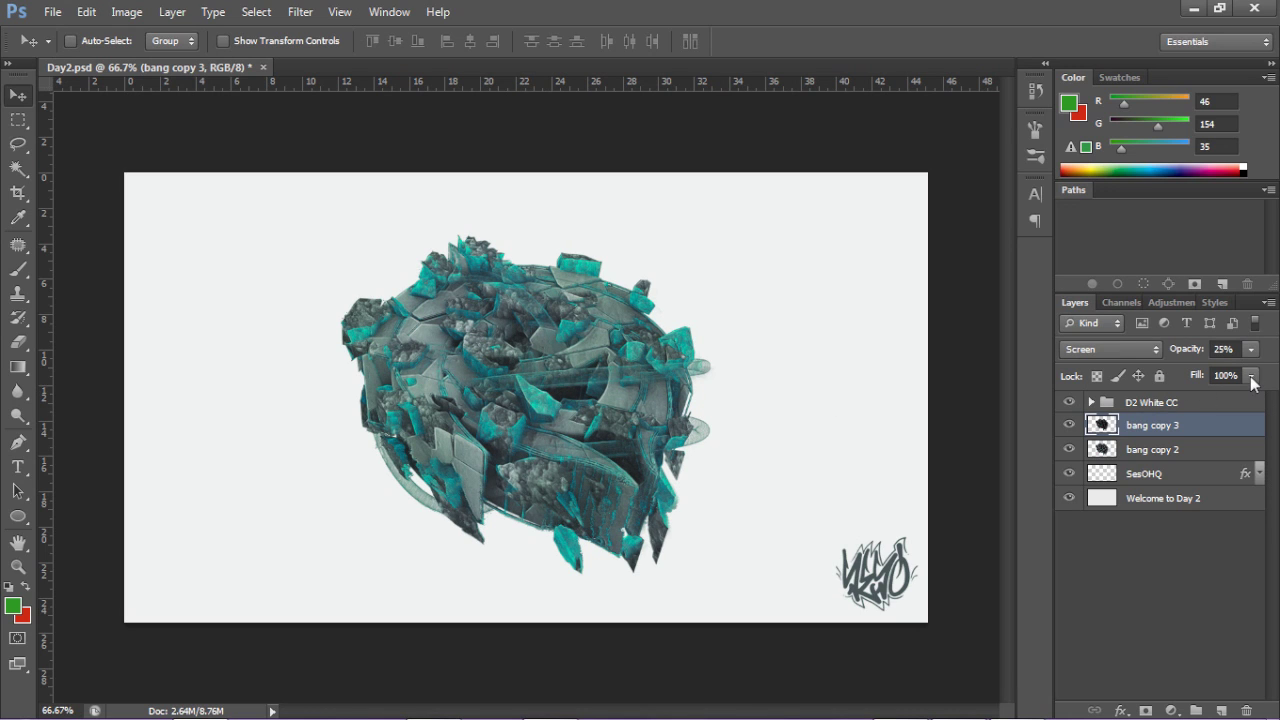
Step: Set bang copy 3's fill to 75% and merge it with bang copy 2
left_click(1226, 375)
type("75")
key("Return")
left_click(1149, 450, "shift")
key("ctrl+e")
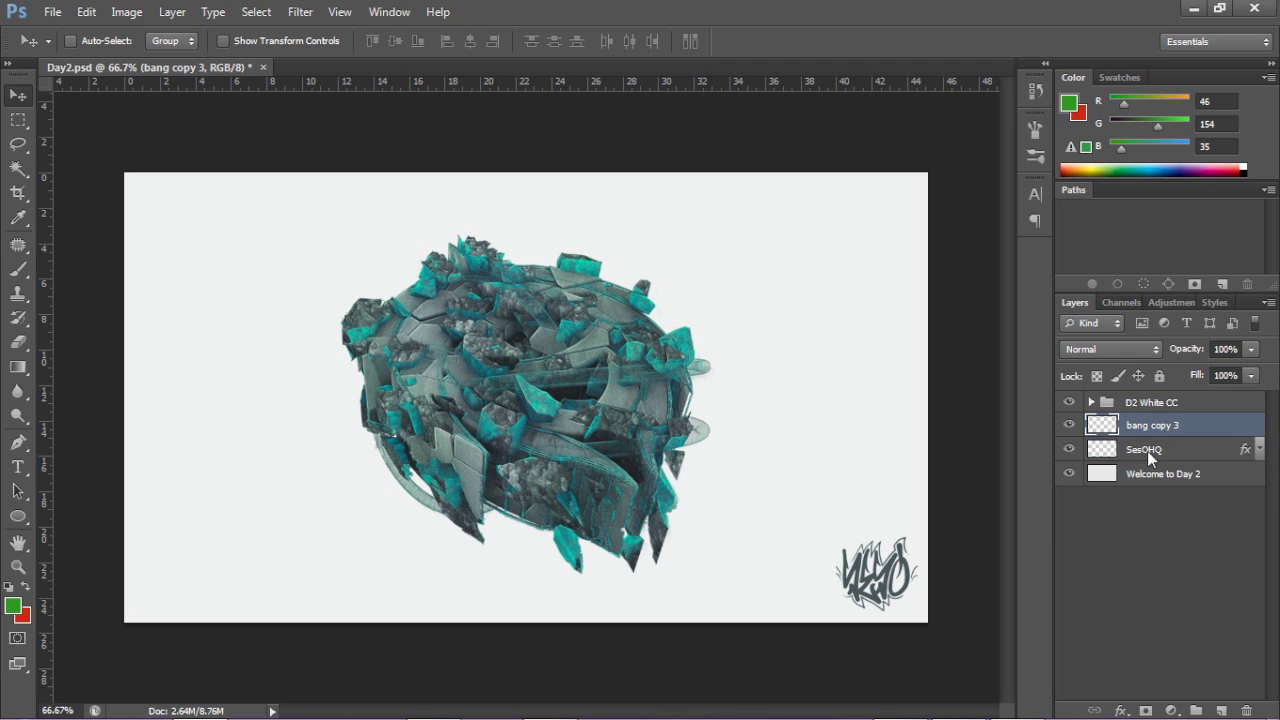
Step: Duplicate bang copy 3 and apply Displace at 10 by 10 using the Displacement map PSD
key("ctrl+j")
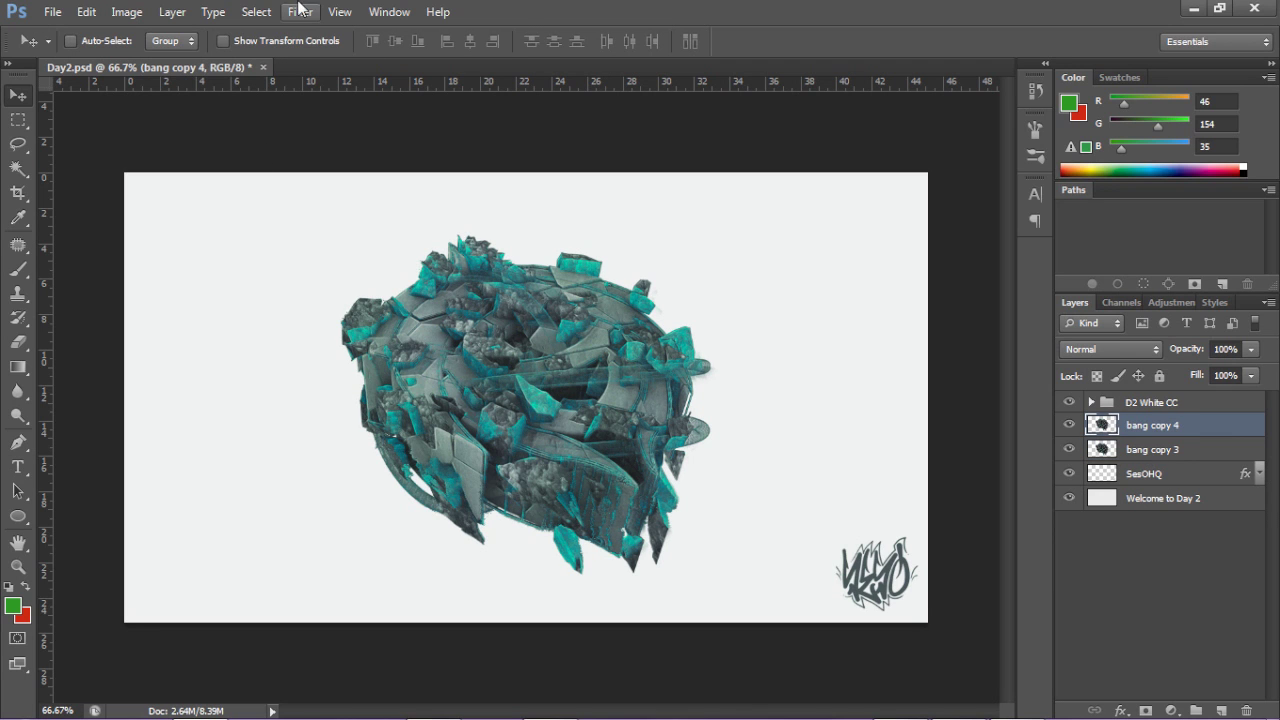
left_click(300, 12)
mouse_move(316, 219)
left_click(588, 219)
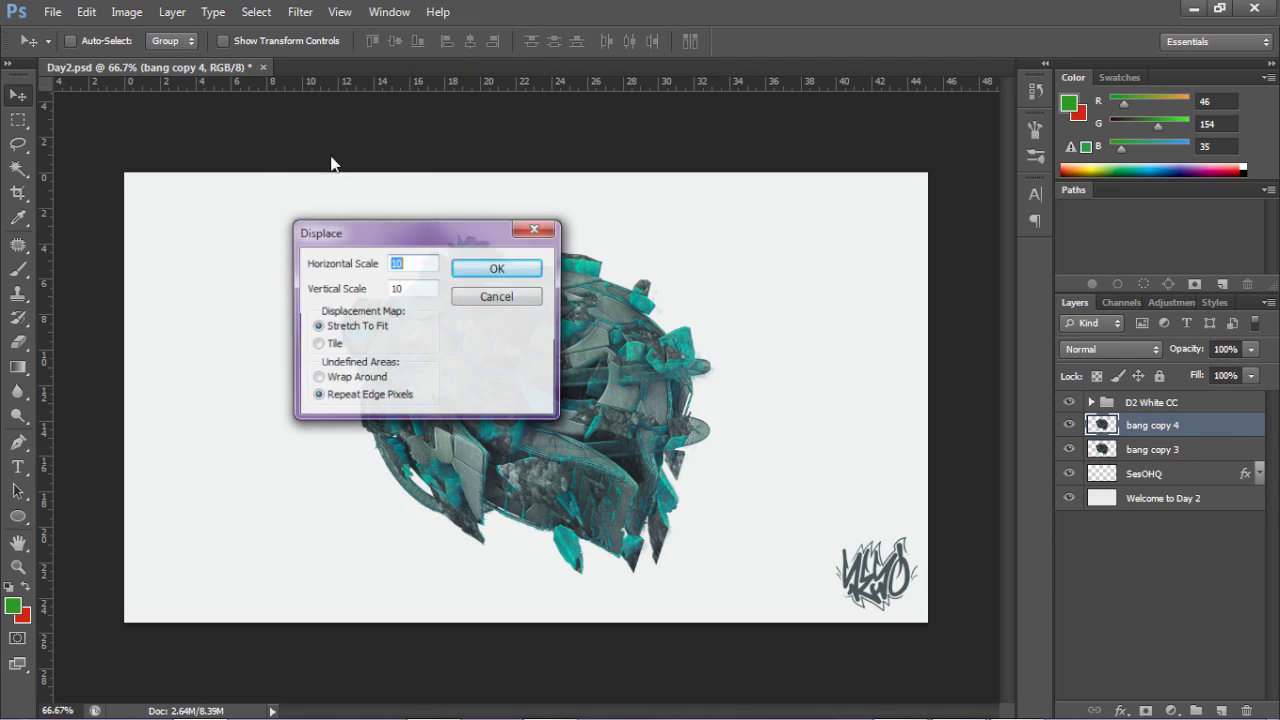
left_click(495, 266)
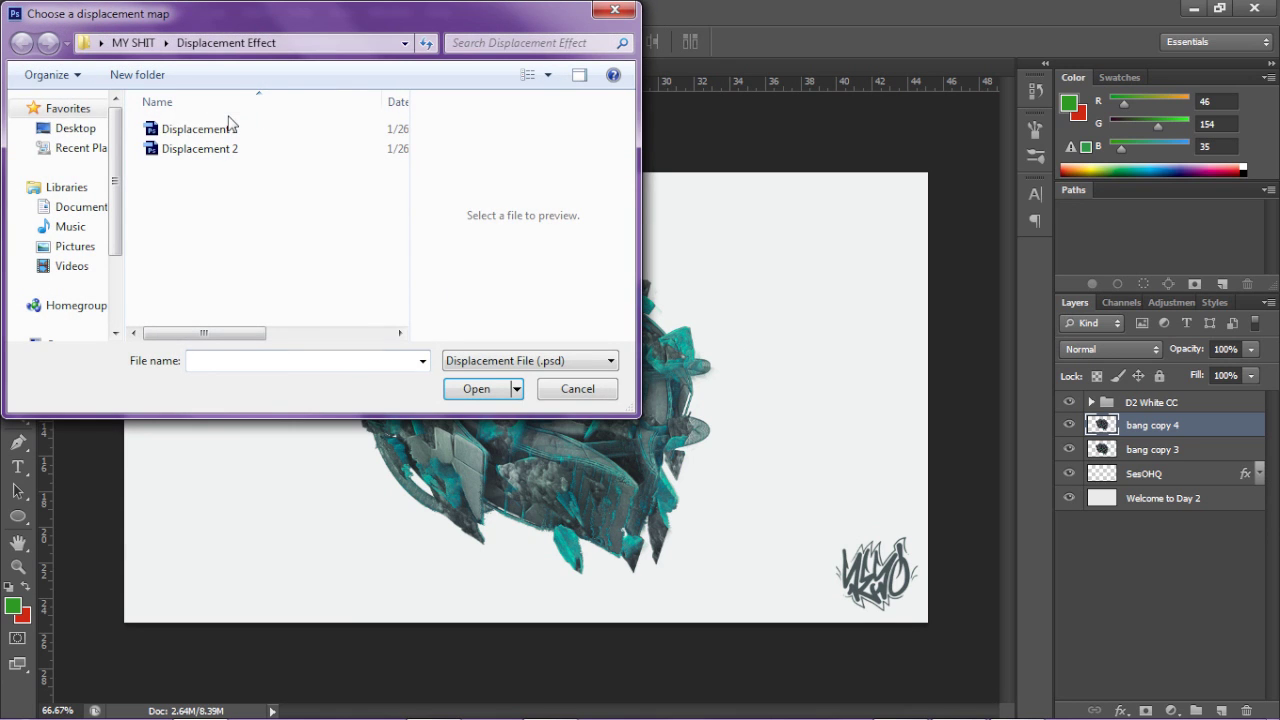
left_click(237, 129)
left_click(476, 389)
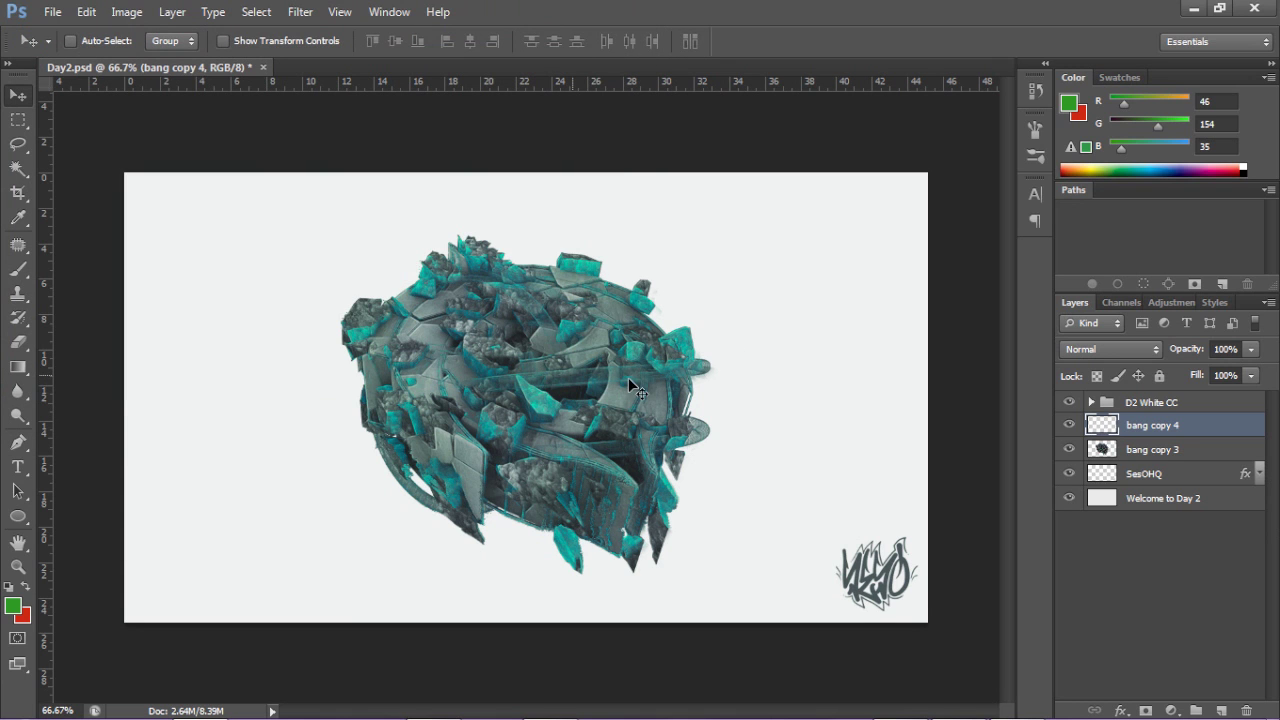
Step: At 100% zoom, erase the displaced smearing and cyan fringes around the sphere with a size-40 eraser
key("z")
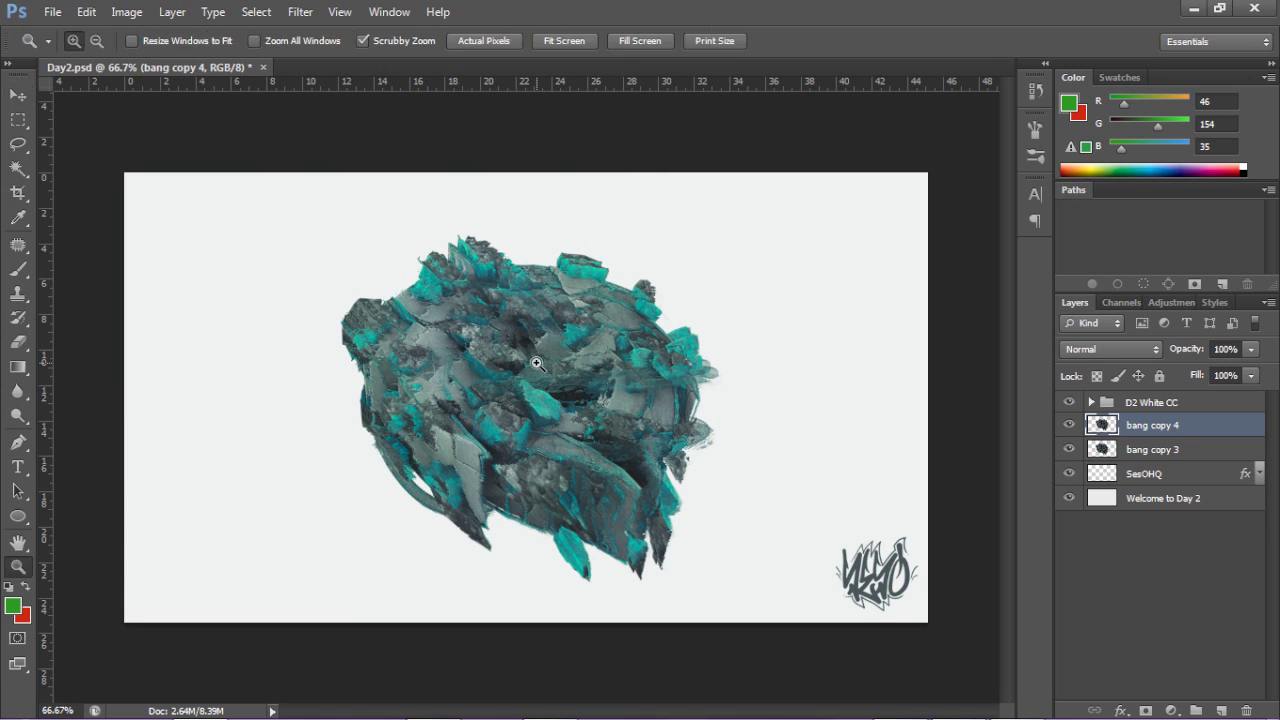
left_click(530, 364)
key("e")
mouse_move(504, 344)
left_mouse_down()
mouse_move(620, 306)
mouse_move(622, 290)
mouse_move(413, 250)
mouse_move(471, 211)
mouse_move(405, 181)
mouse_move(459, 194)
mouse_move(356, 230)
mouse_move(419, 357)
mouse_move(377, 412)
mouse_move(325, 332)
mouse_move(312, 364)
mouse_move(411, 415)
mouse_move(596, 408)
mouse_move(672, 378)
mouse_move(485, 327)
mouse_move(663, 325)
mouse_move(708, 347)
mouse_move(725, 401)
mouse_move(717, 350)
mouse_move(732, 376)
left_mouse_up()
mouse_move(644, 441)
left_mouse_down()
mouse_move(723, 447)
mouse_move(634, 451)
left_mouse_up()
mouse_move(806, 491)
left_mouse_down()
mouse_move(689, 525)
mouse_move(673, 521)
mouse_move(717, 522)
mouse_move(567, 506)
mouse_move(669, 544)
mouse_move(675, 569)
mouse_move(622, 601)
mouse_move(580, 542)
mouse_move(571, 578)
mouse_move(532, 576)
mouse_move(708, 559)
mouse_move(714, 537)
mouse_move(727, 561)
mouse_move(729, 550)
mouse_move(705, 615)
mouse_move(728, 630)
mouse_move(677, 654)
mouse_move(740, 564)
mouse_move(746, 591)
mouse_move(686, 688)
mouse_move(723, 659)
mouse_move(751, 545)
mouse_move(741, 575)
mouse_move(733, 545)
mouse_move(792, 372)
mouse_move(783, 395)
mouse_move(754, 393)
mouse_move(793, 360)
mouse_move(743, 320)
mouse_move(722, 333)
mouse_move(805, 322)
mouse_move(588, 233)
mouse_move(488, 230)
left_mouse_up()
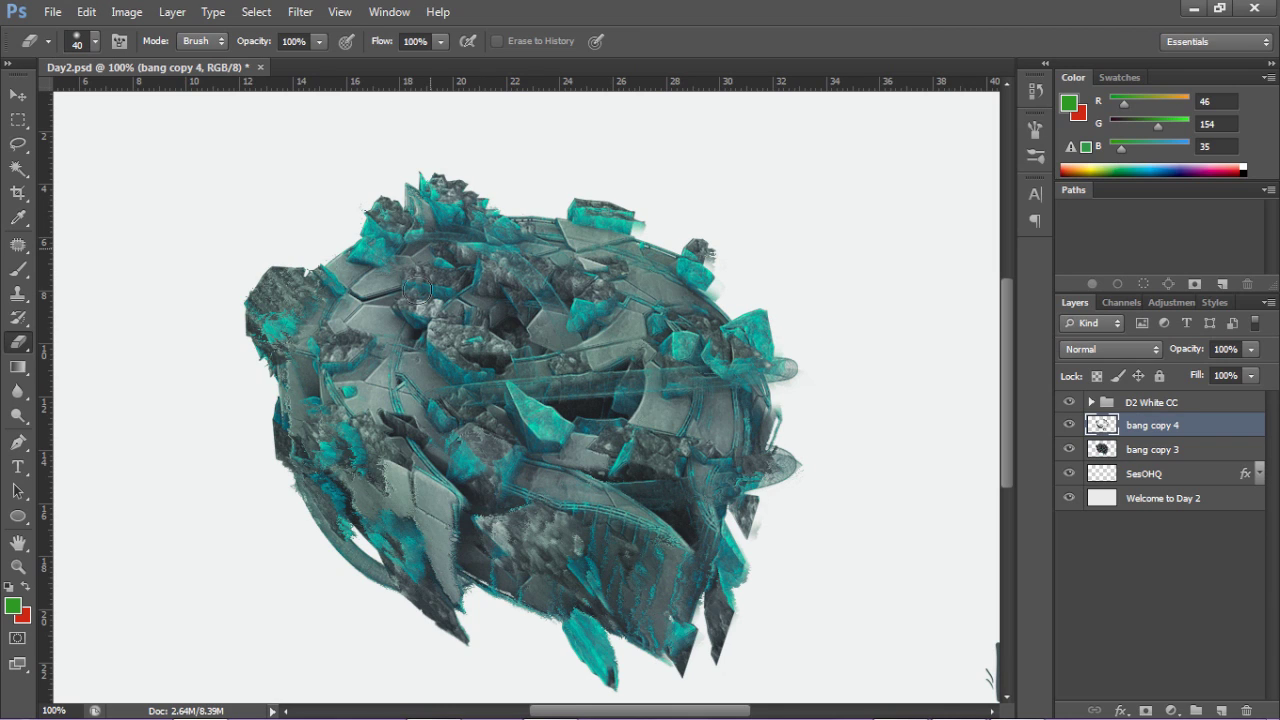
mouse_move(372, 462)
left_mouse_down()
mouse_move(329, 471)
mouse_move(418, 519)
mouse_move(385, 540)
mouse_move(392, 522)
mouse_move(443, 608)
mouse_move(333, 512)
mouse_move(286, 423)
mouse_move(280, 347)
mouse_move(362, 346)
left_mouse_up()
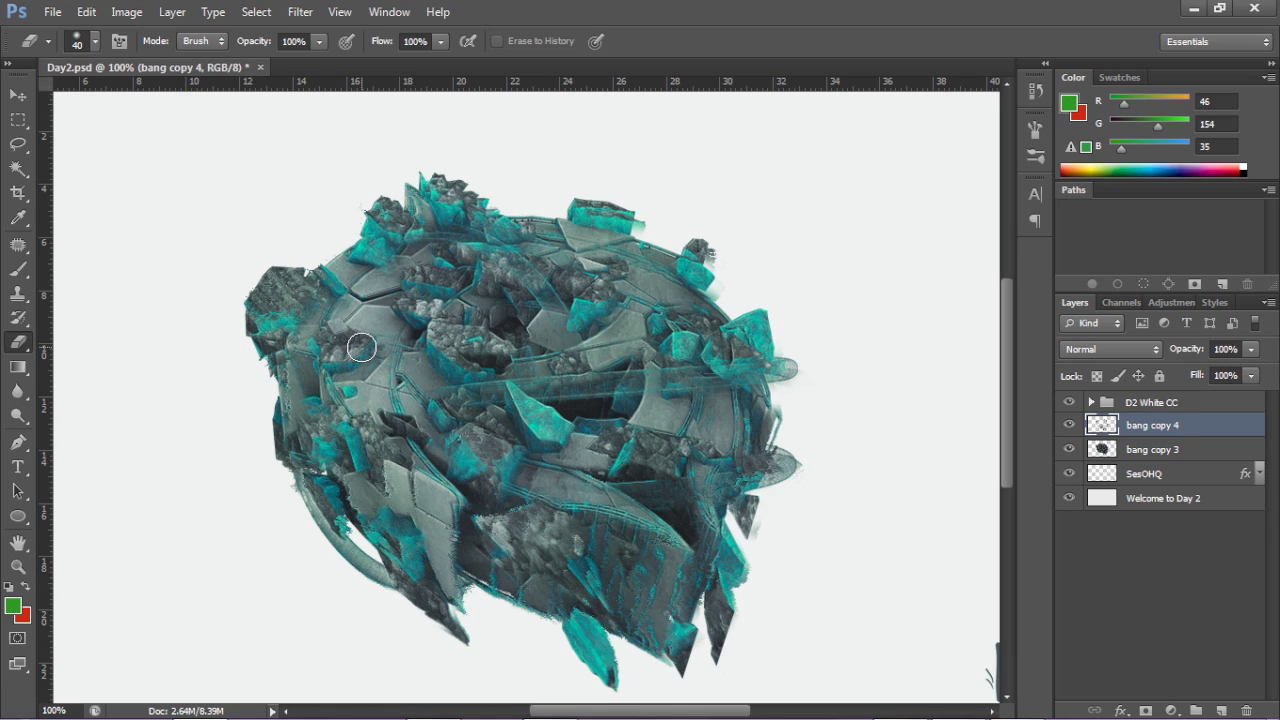
mouse_move(531, 592)
left_mouse_down()
mouse_move(555, 531)
mouse_move(561, 582)
mouse_move(543, 570)
mouse_move(544, 524)
mouse_move(578, 581)
mouse_move(595, 548)
mouse_move(589, 598)
mouse_move(574, 605)
mouse_move(642, 623)
mouse_move(661, 592)
mouse_move(656, 624)
mouse_move(583, 616)
mouse_move(600, 665)
mouse_move(537, 621)
mouse_move(593, 670)
mouse_move(673, 638)
left_mouse_up()
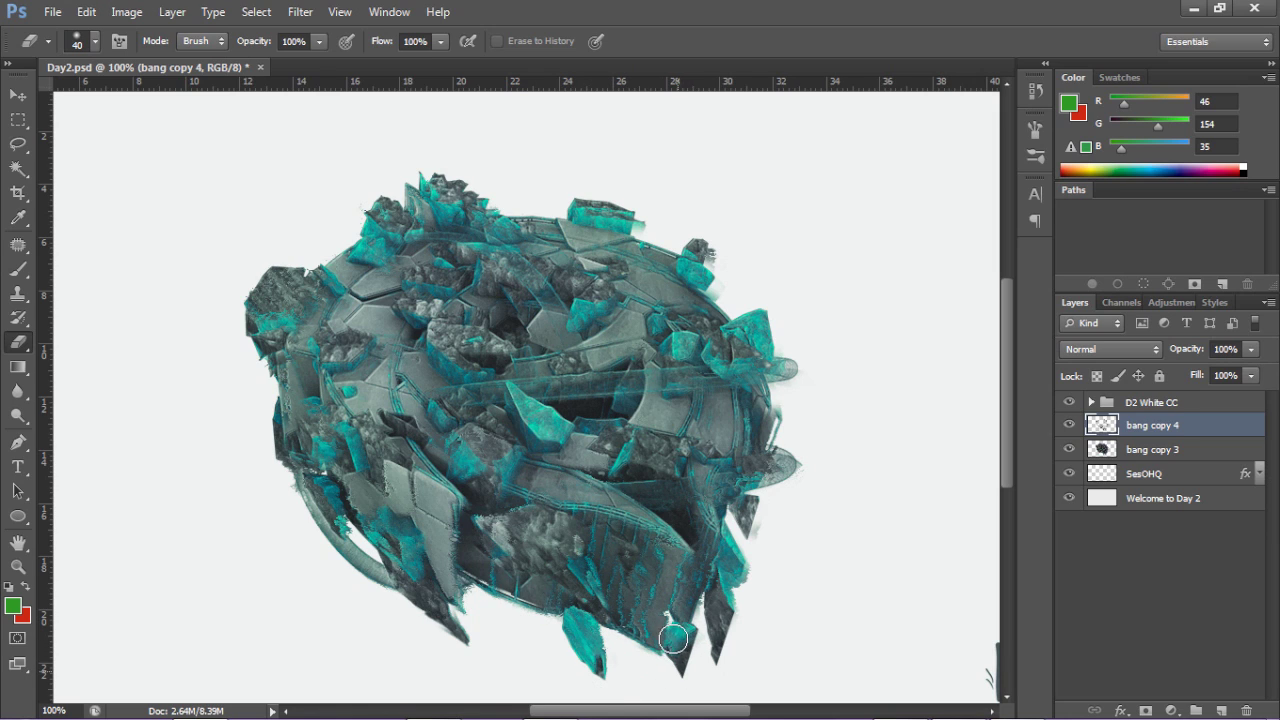
key("ctrl+z")
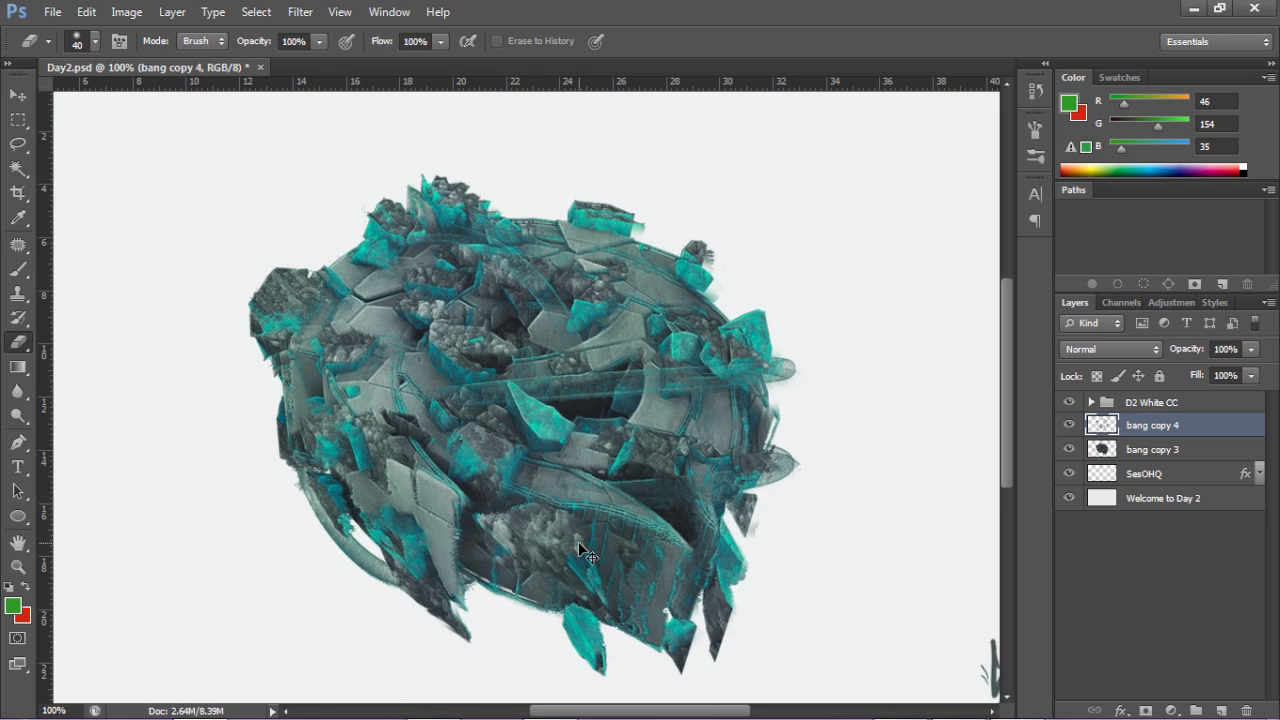
key("ctrl+minus")
Step: Merge bang copy 3 into bang copy 4 and shift the merged artwork slightly down-right
key("v")
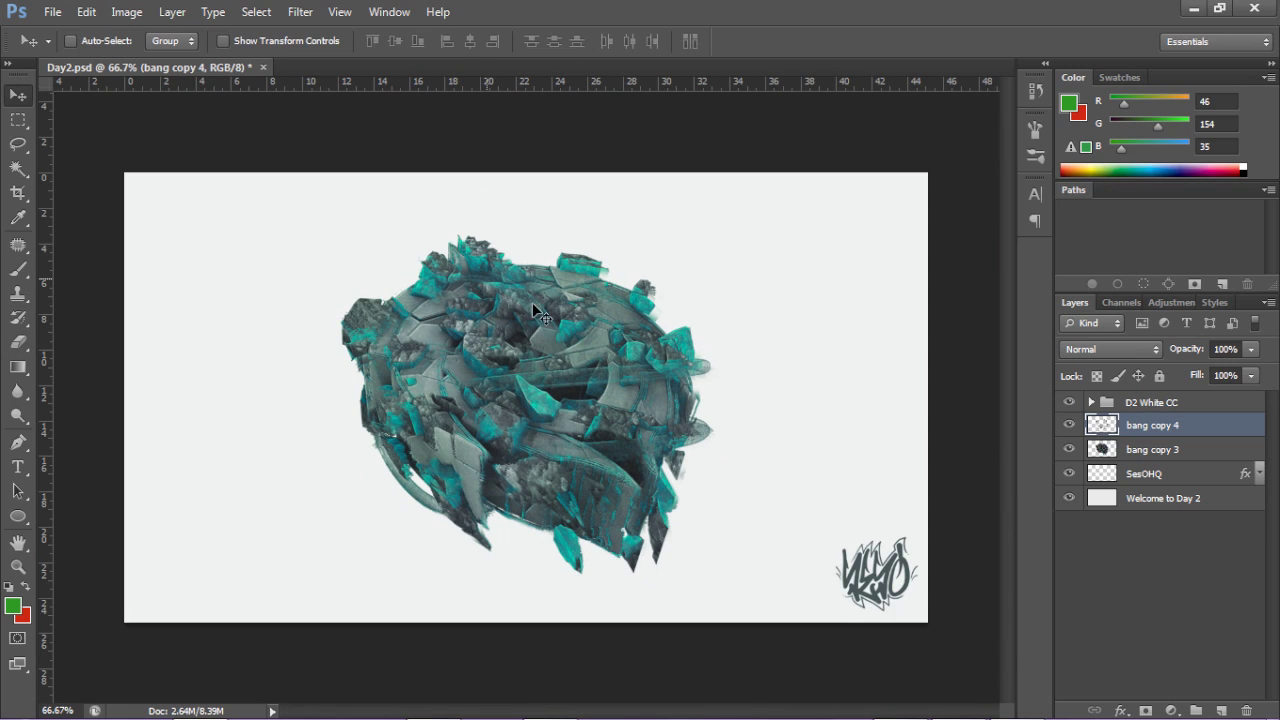
left_click(1158, 453, "shift")
key("ctrl+e")
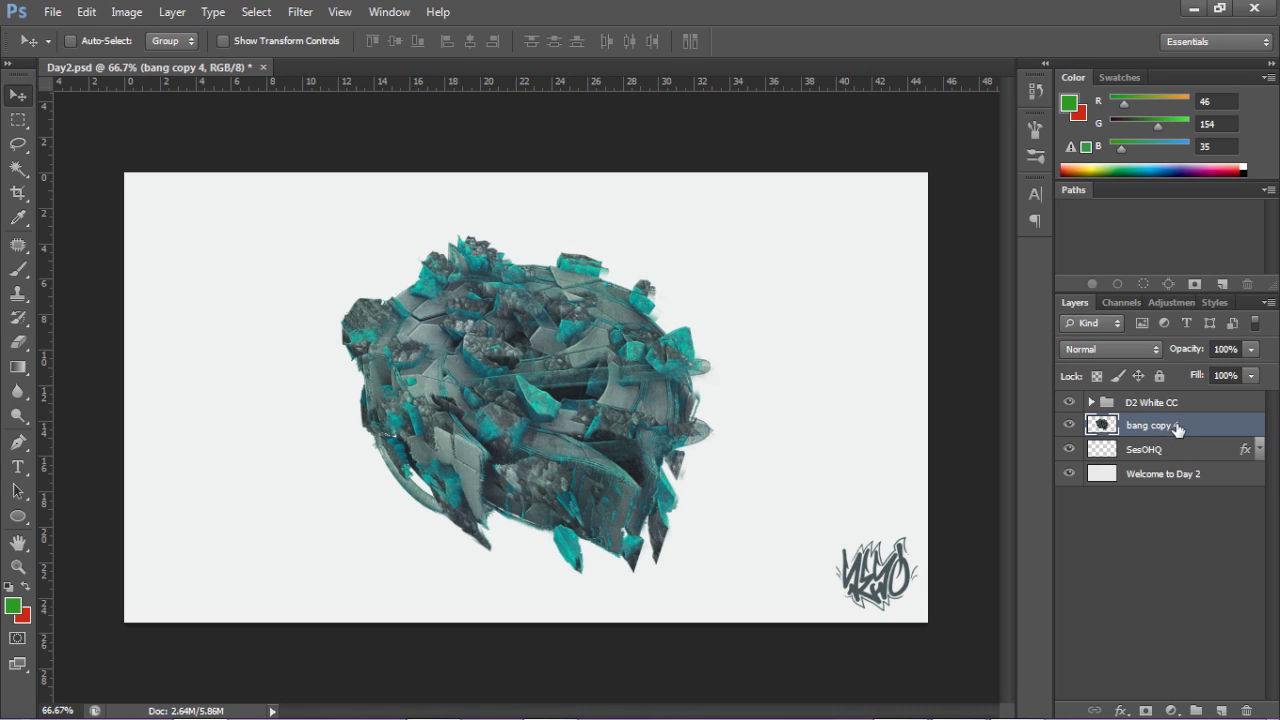
left_click_drag(528, 390, 600, 402)
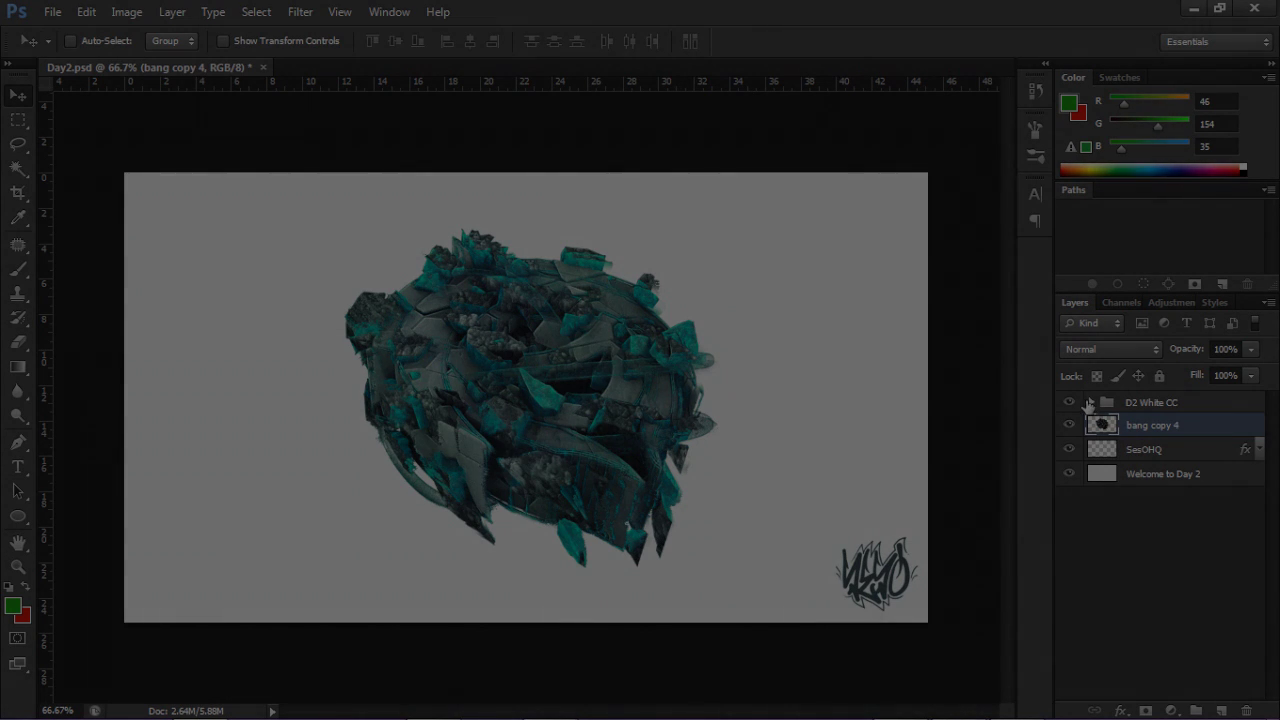
Step: Turn the D2 White CC group's eye icon back on over the rock sphere
left_click(1070, 403)
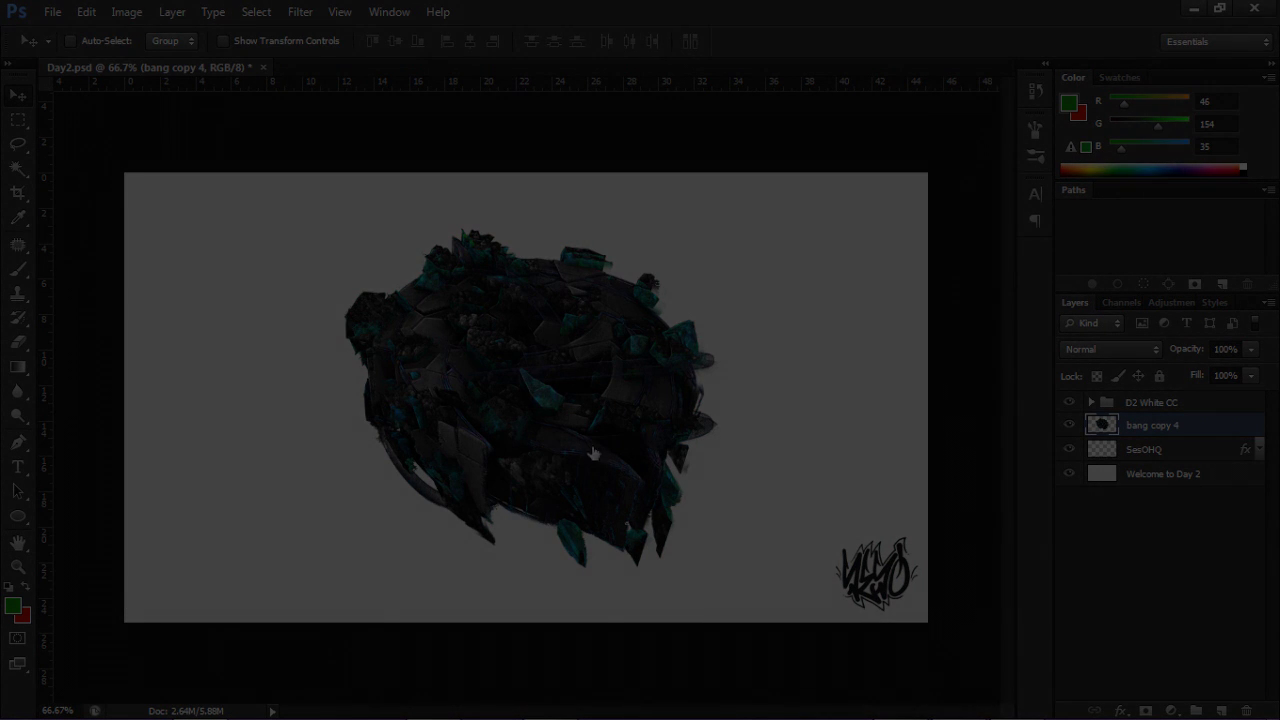